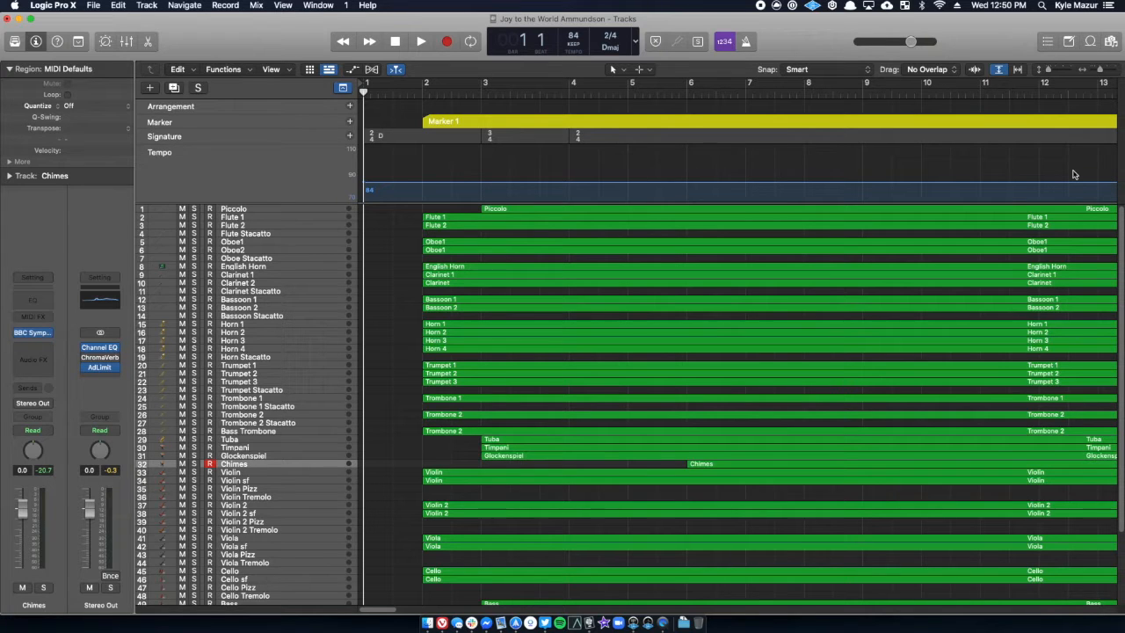
# Hide the global tracks, play the project from the start into Verse 1, and return the playhead to the beginning
pyautogui.scroll(-5, 770, 372)
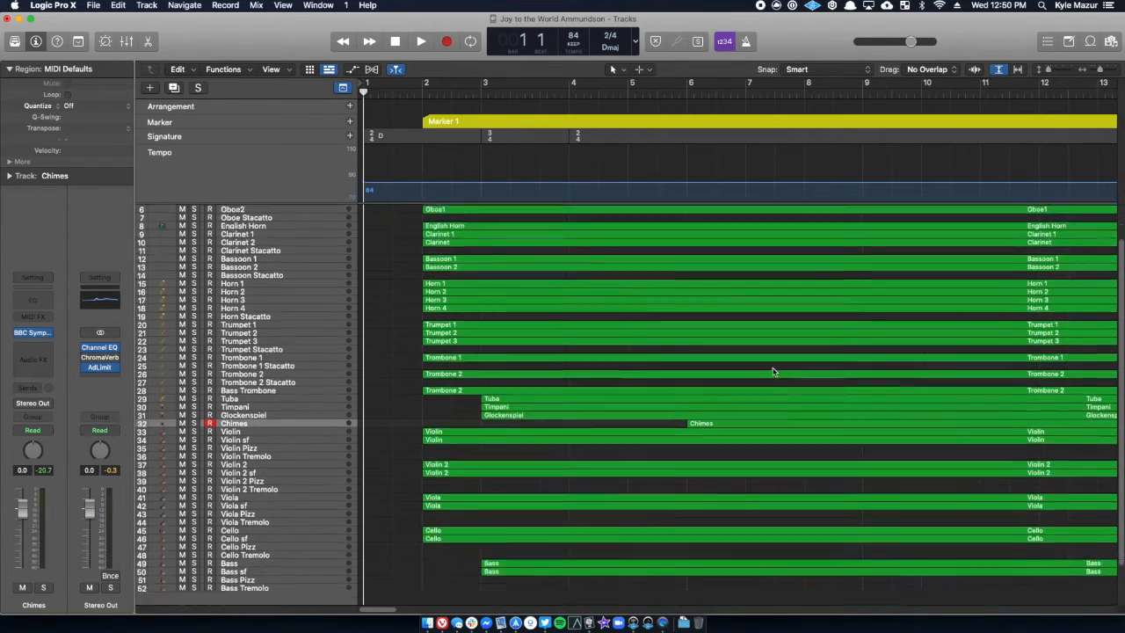
pyautogui.click(343, 87)
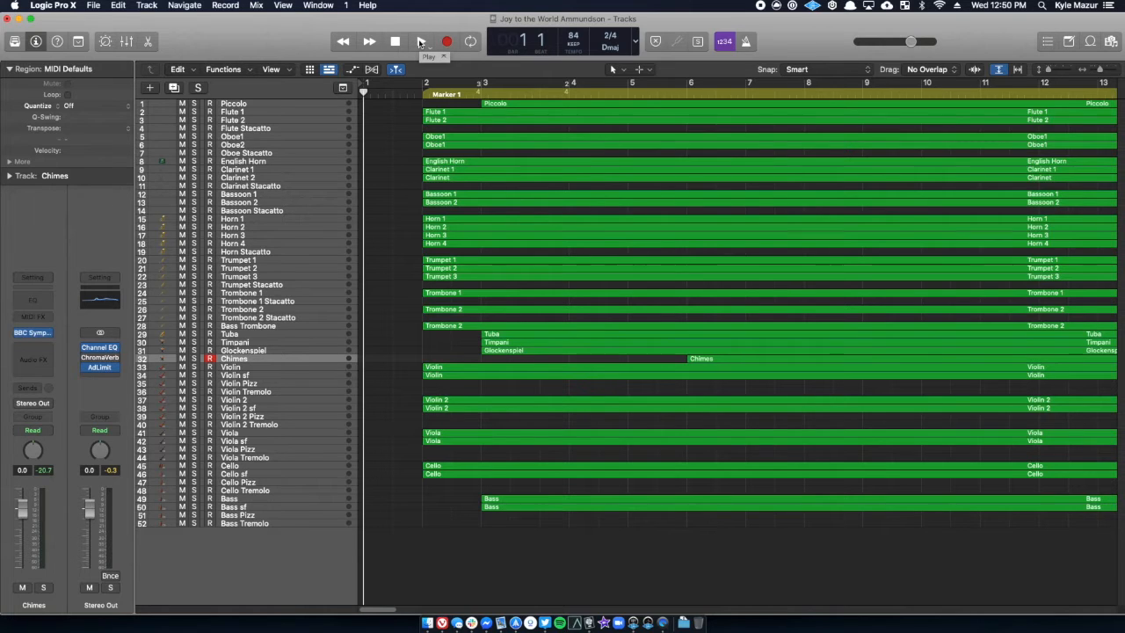
pyautogui.click(420, 42)
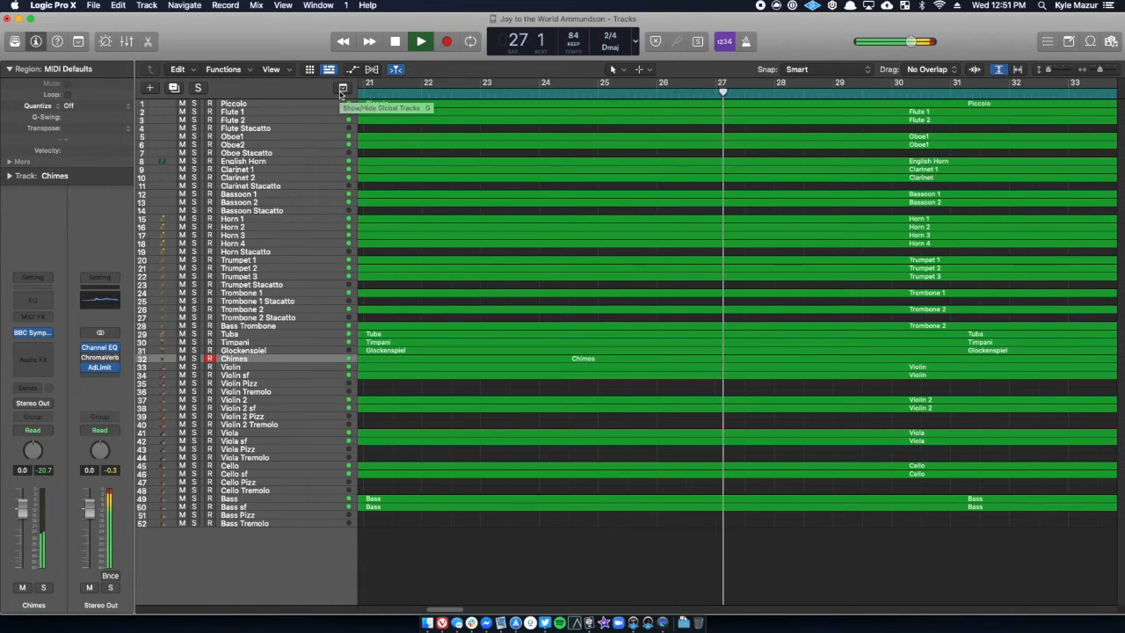
pyautogui.press('space')
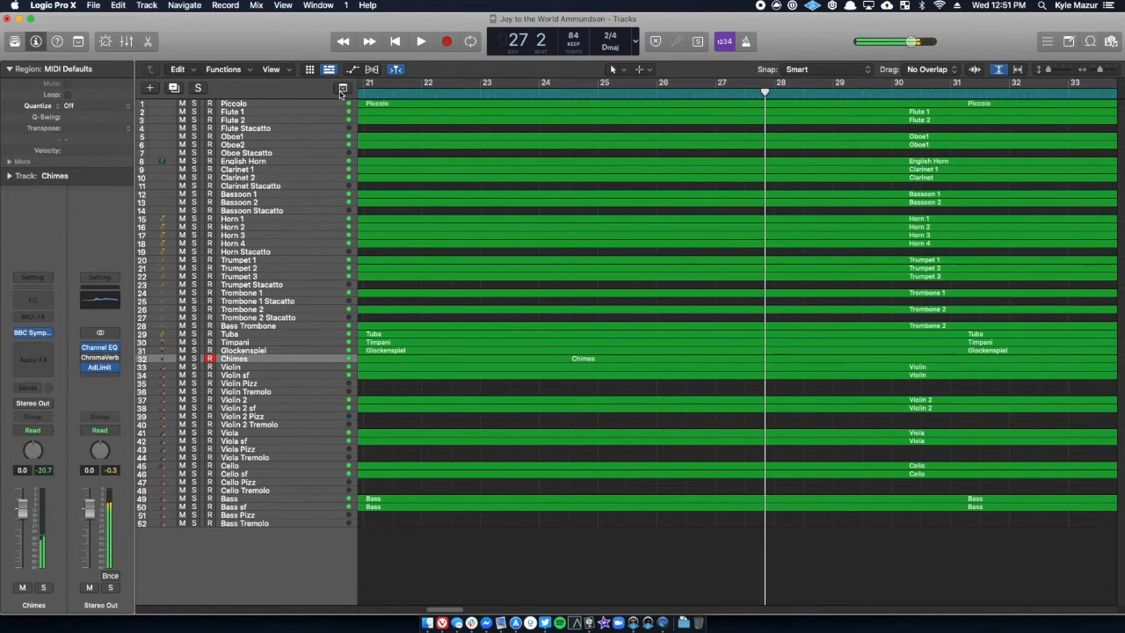
pyautogui.click(396, 41)
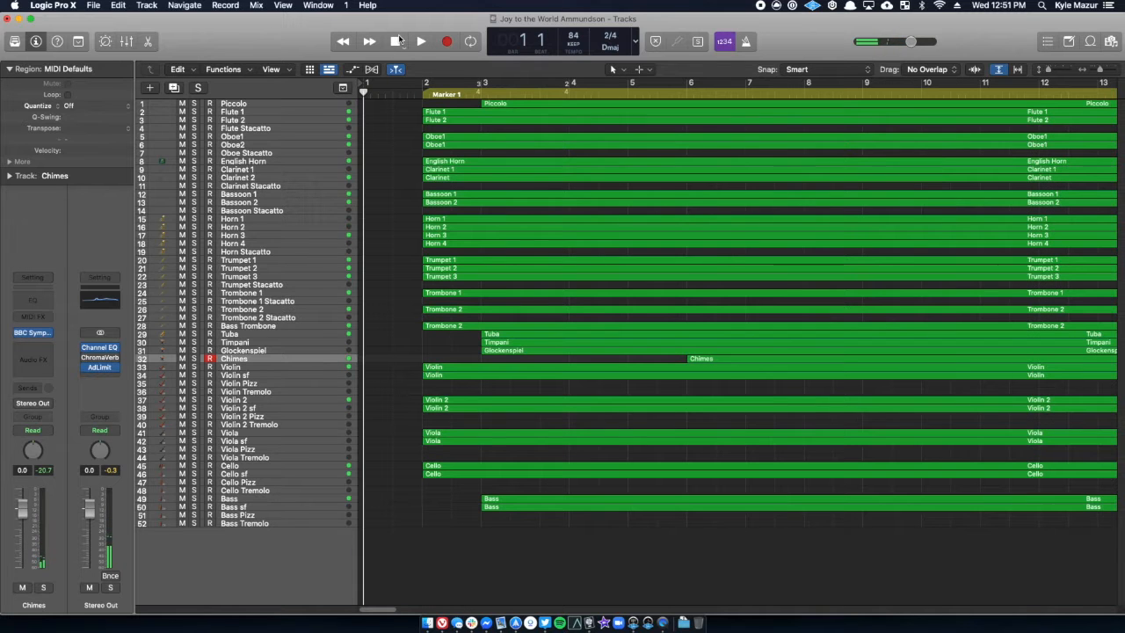
# Show the global tracks and examine the marker, signature and tempo tracks from bar 16 to the start of Verse 1
pyautogui.click(344, 87)
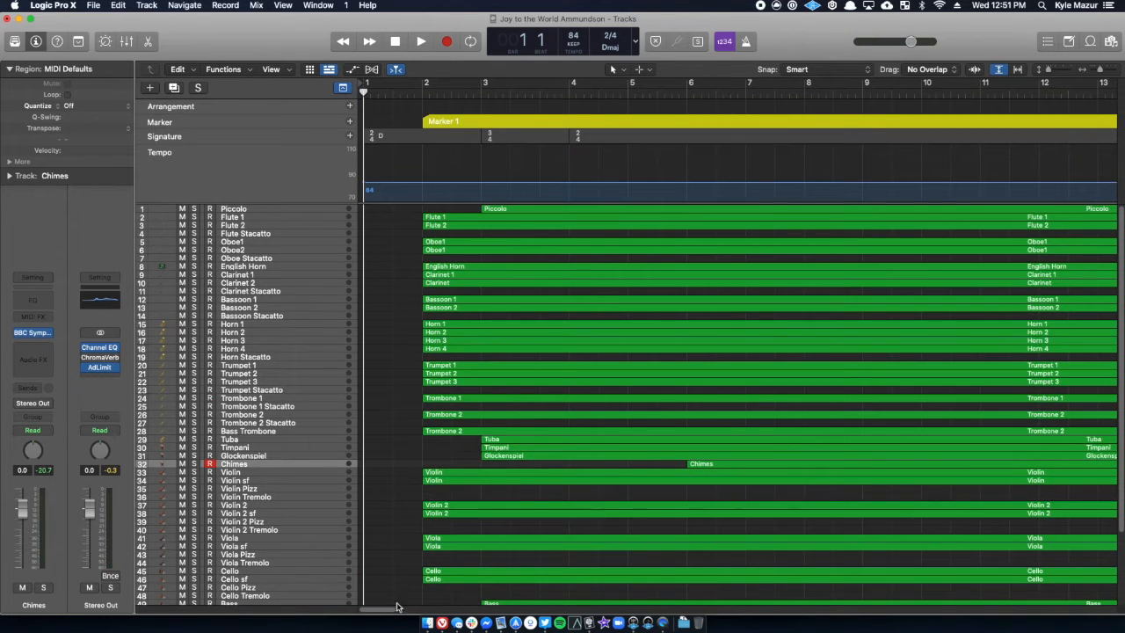
pyautogui.moveTo(385, 614)
pyautogui.mouseDown()
pyautogui.moveTo(550, 615)
pyautogui.moveTo(357, 630)
pyautogui.moveTo(422, 613)
pyautogui.mouseUp()
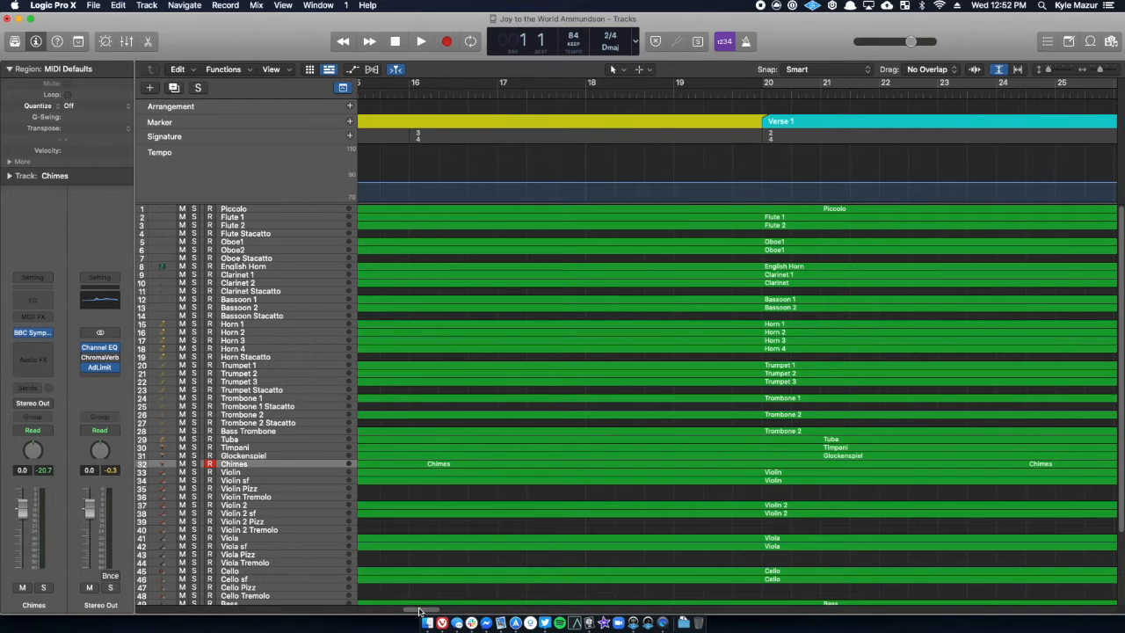
pyautogui.moveTo(419, 610); pyautogui.dragTo(370, 622)
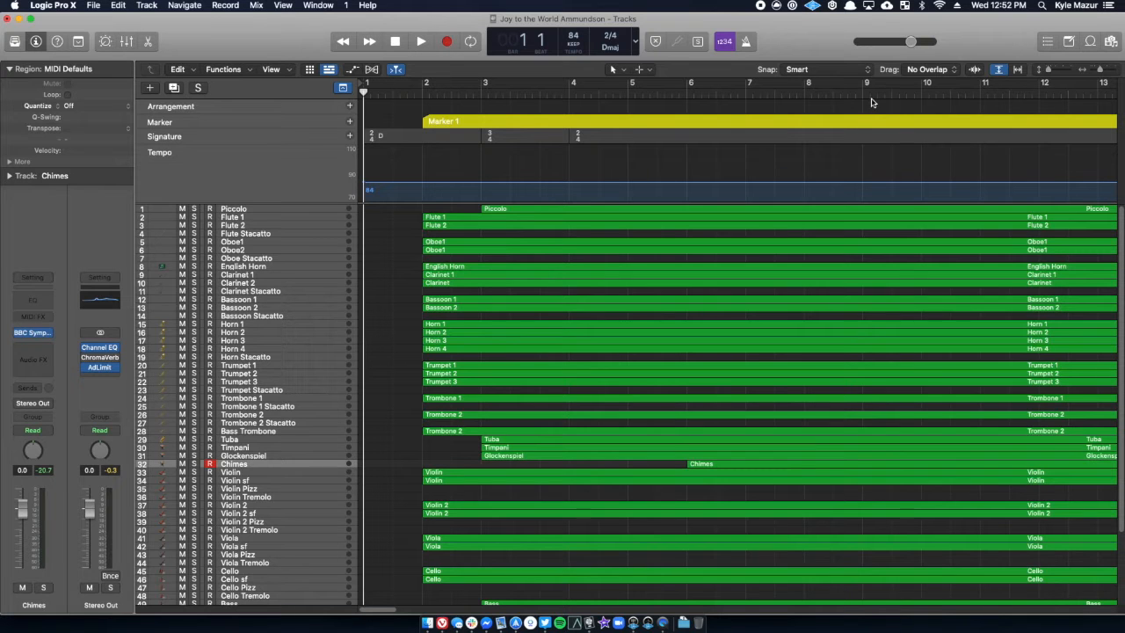
pyautogui.moveTo(384, 613); pyautogui.dragTo(425, 611)
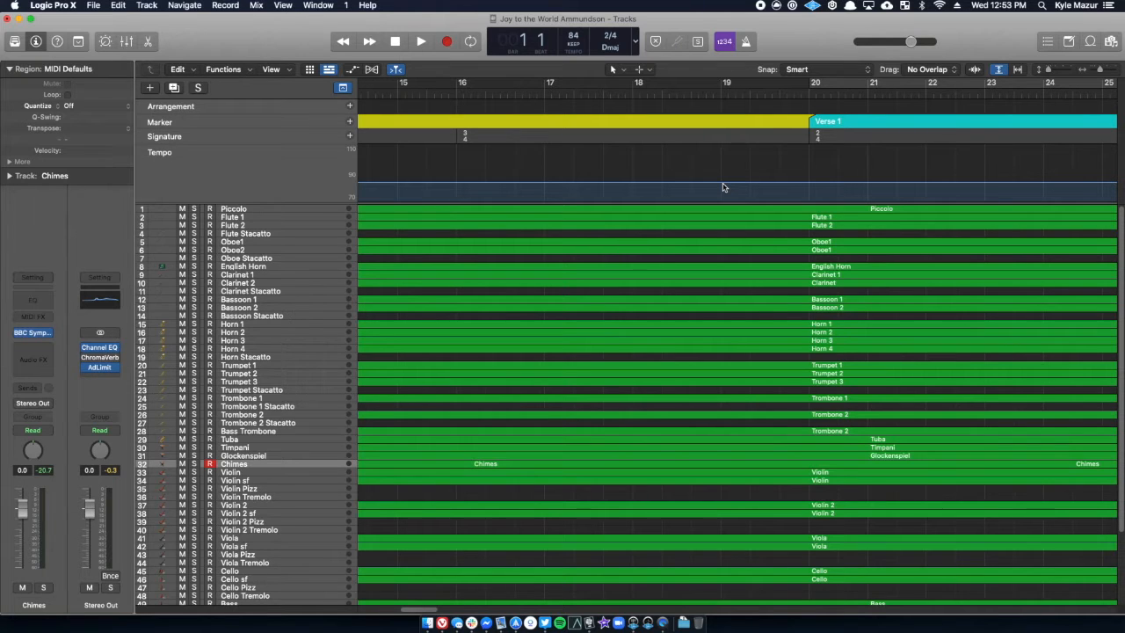
# Open Tempo Operations and set the tempo curve's range from position 16 1 1 1 to 20 1 1 61
pyautogui.click(116, 5)
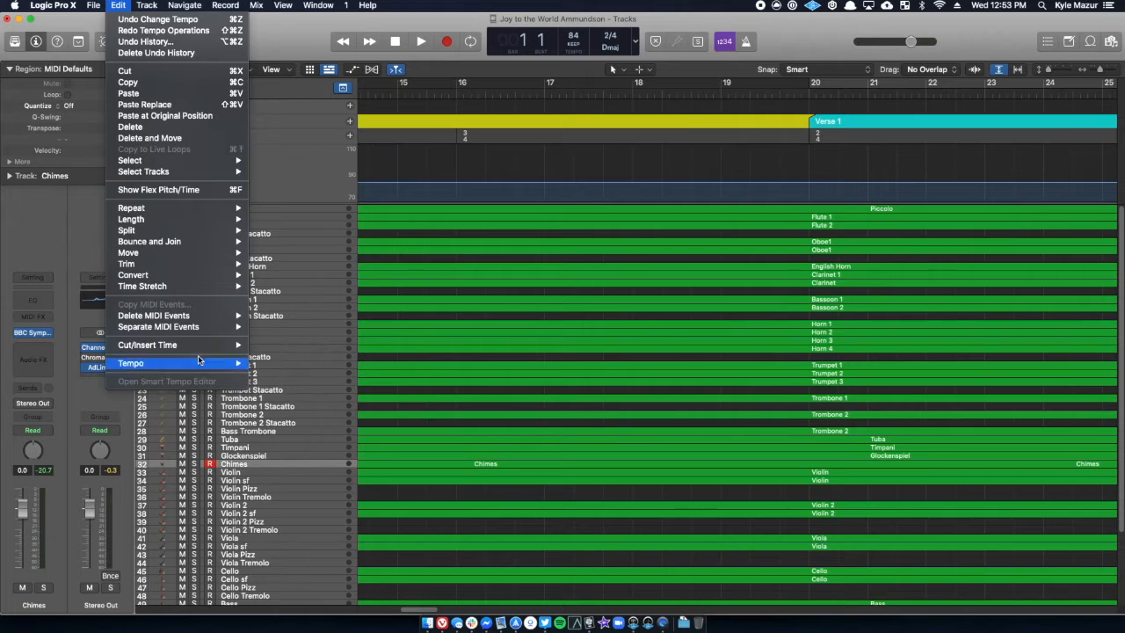
pyautogui.moveTo(200, 363)
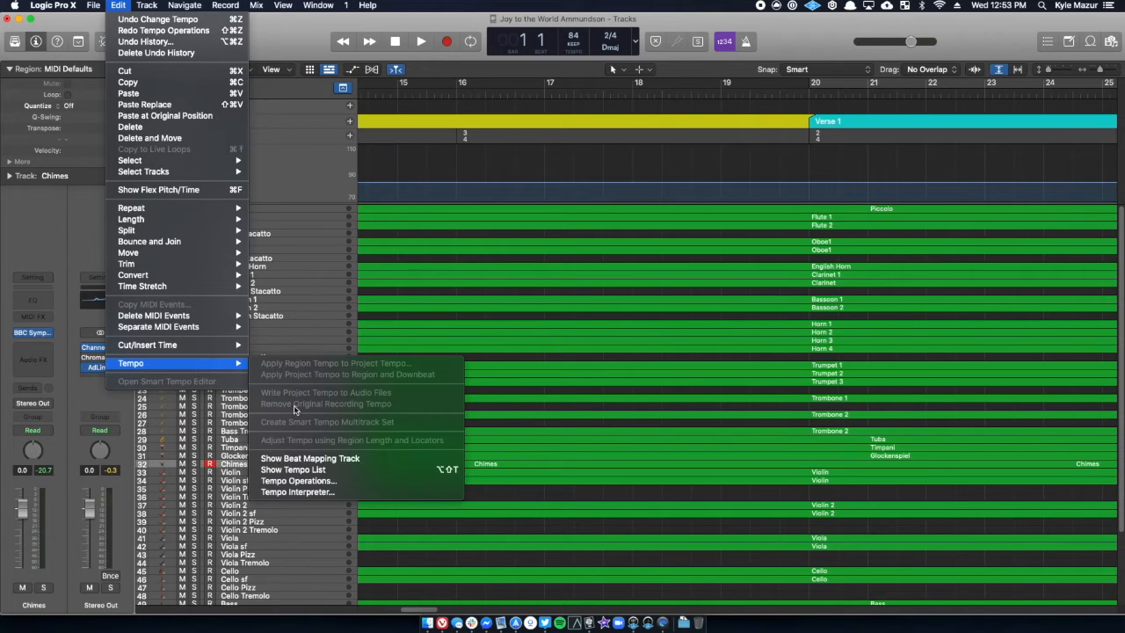
pyautogui.click(334, 482)
pyautogui.moveTo(154, 259); pyautogui.dragTo(310, 78)
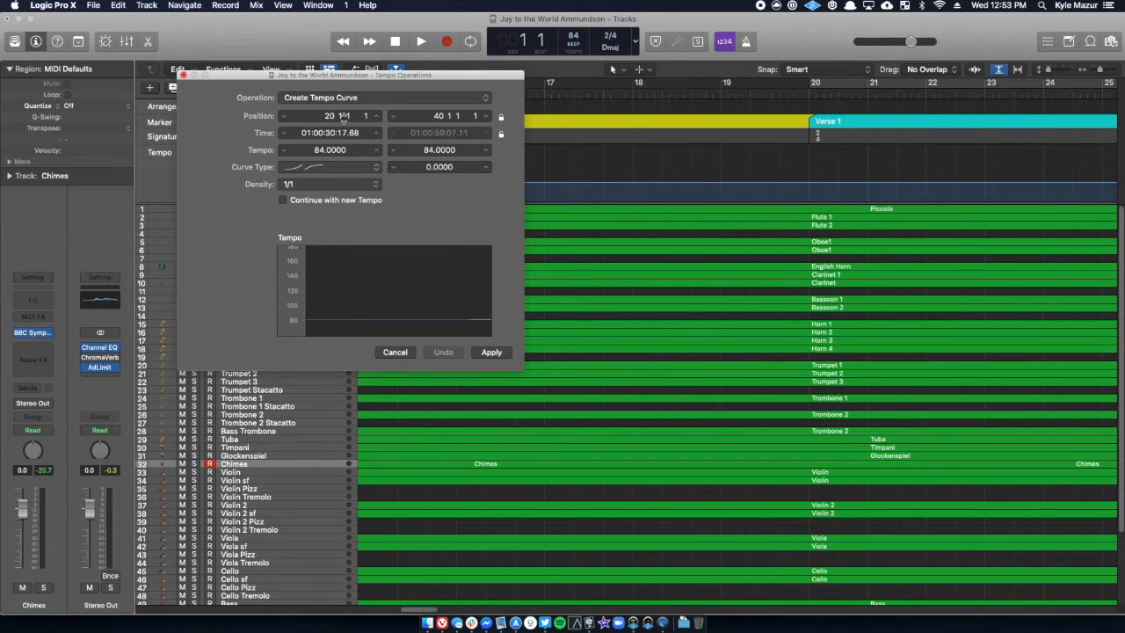
pyautogui.click(446, 116)
pyautogui.moveTo(330, 116); pyautogui.dragTo(331, 123)
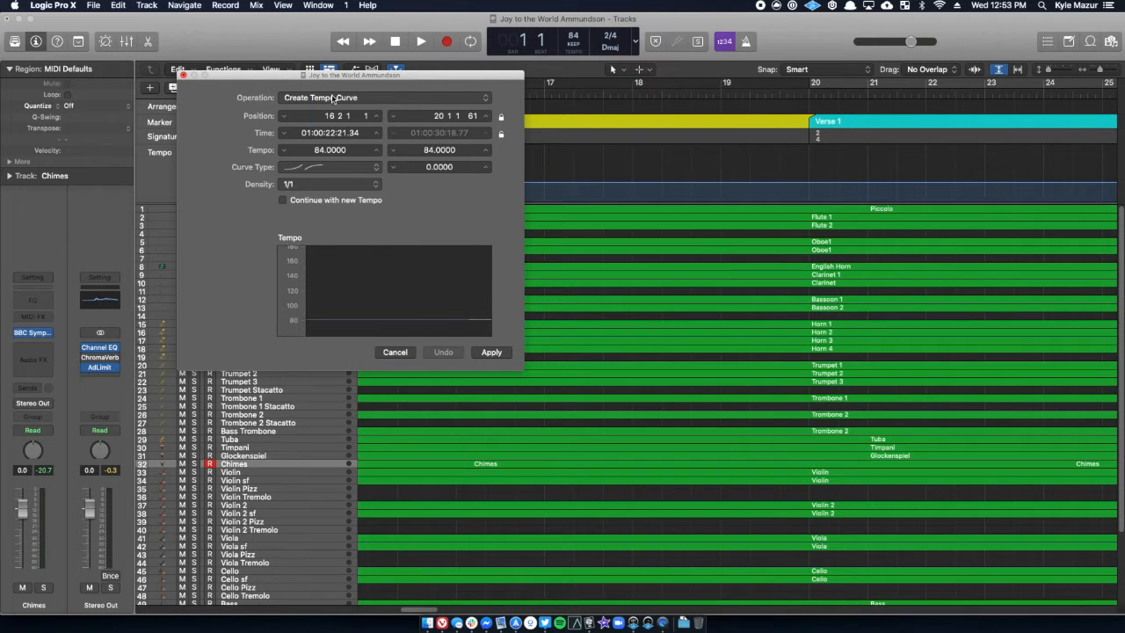
pyautogui.moveTo(334, 76); pyautogui.dragTo(311, 167)
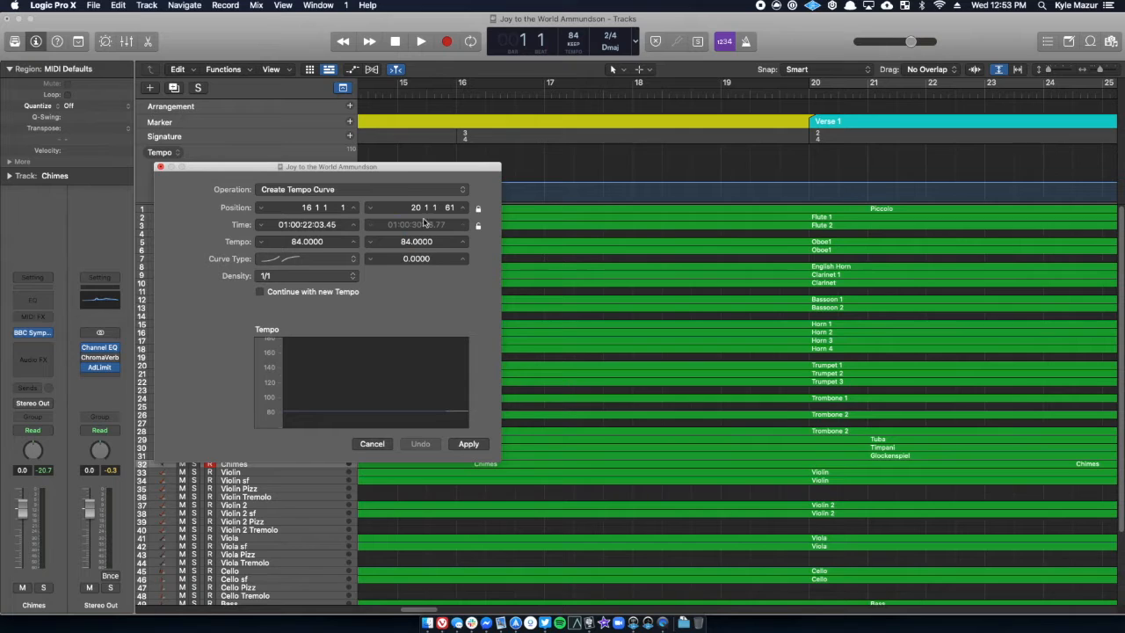
# Set the tempo curve's end tempo to 50 and apply it to the project
pyautogui.moveTo(408, 244)
pyautogui.mouseDown()
pyautogui.moveTo(408, 294)
pyautogui.moveTo(408, 243)
pyautogui.mouseUp()
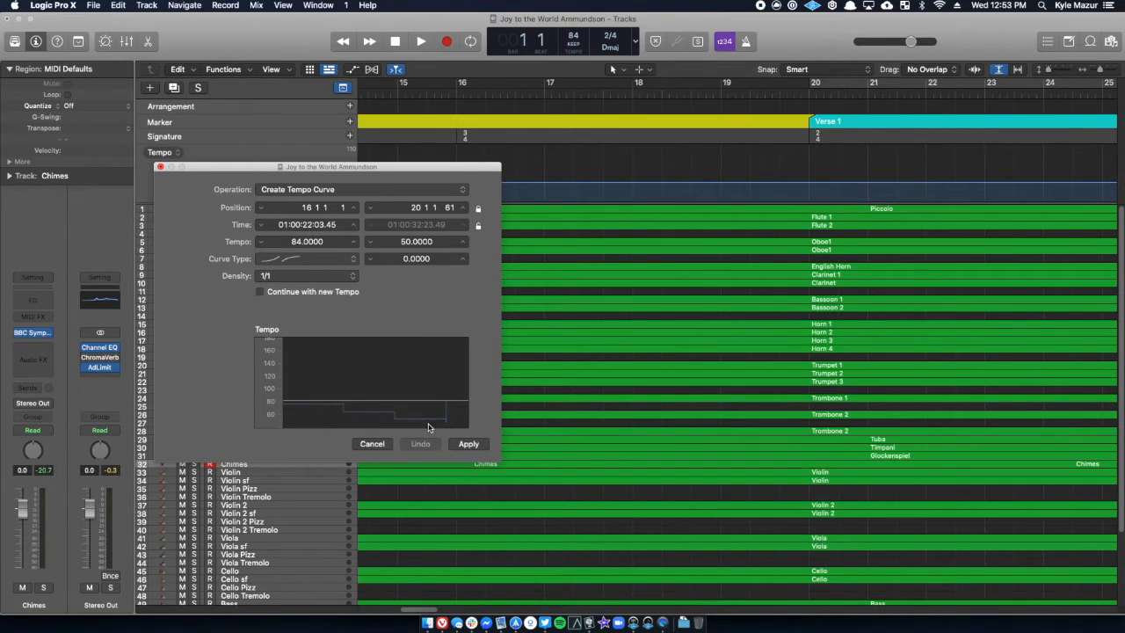
pyautogui.click(467, 444)
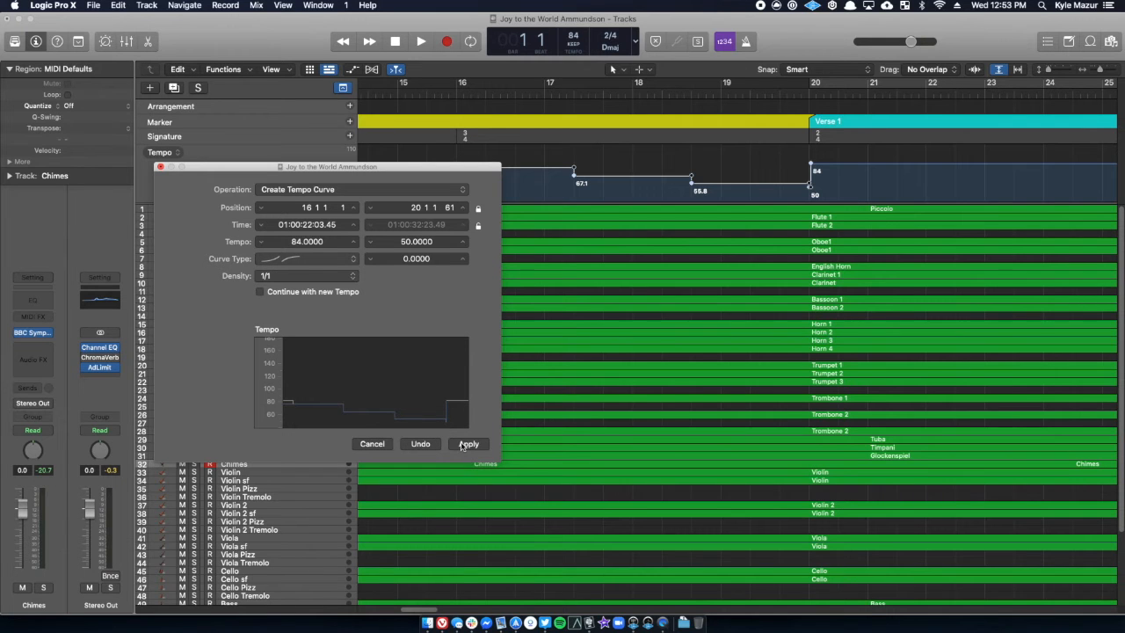
pyautogui.moveTo(359, 169); pyautogui.dragTo(392, 262)
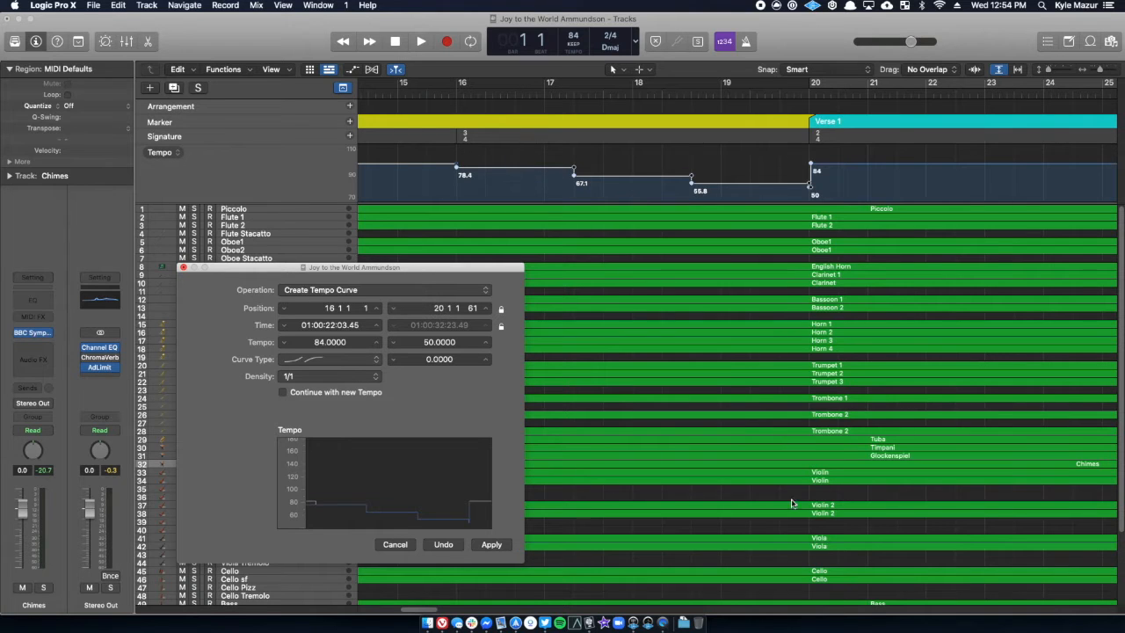
# Play the project from the beginning through the slowdown into Verse 1 and stop at bar 25
pyautogui.click(404, 43)
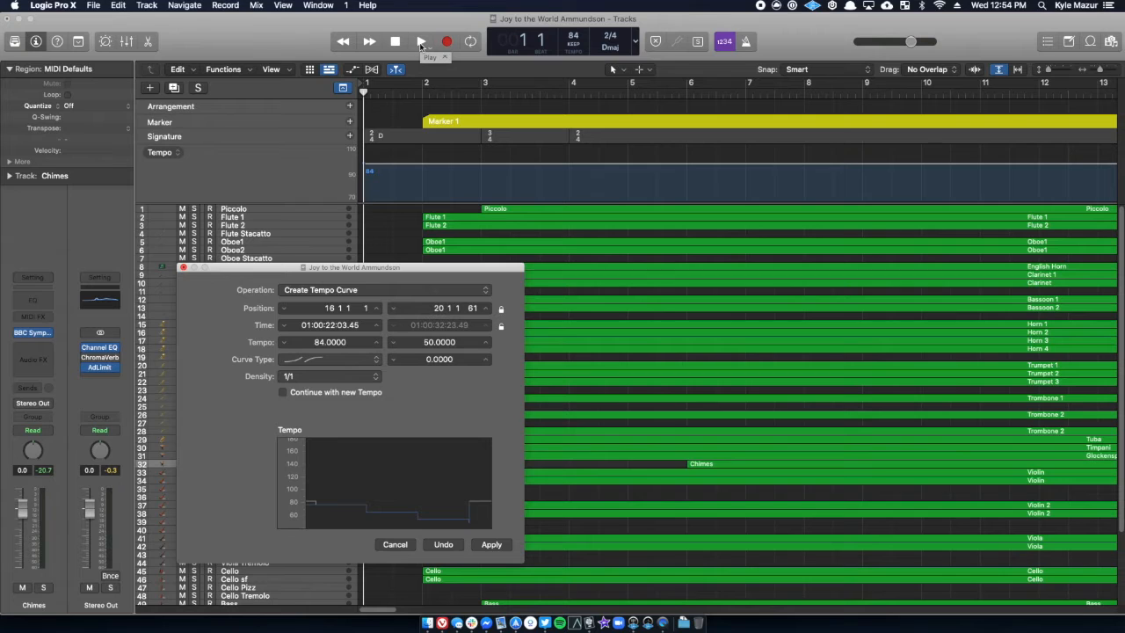
pyautogui.click(421, 42)
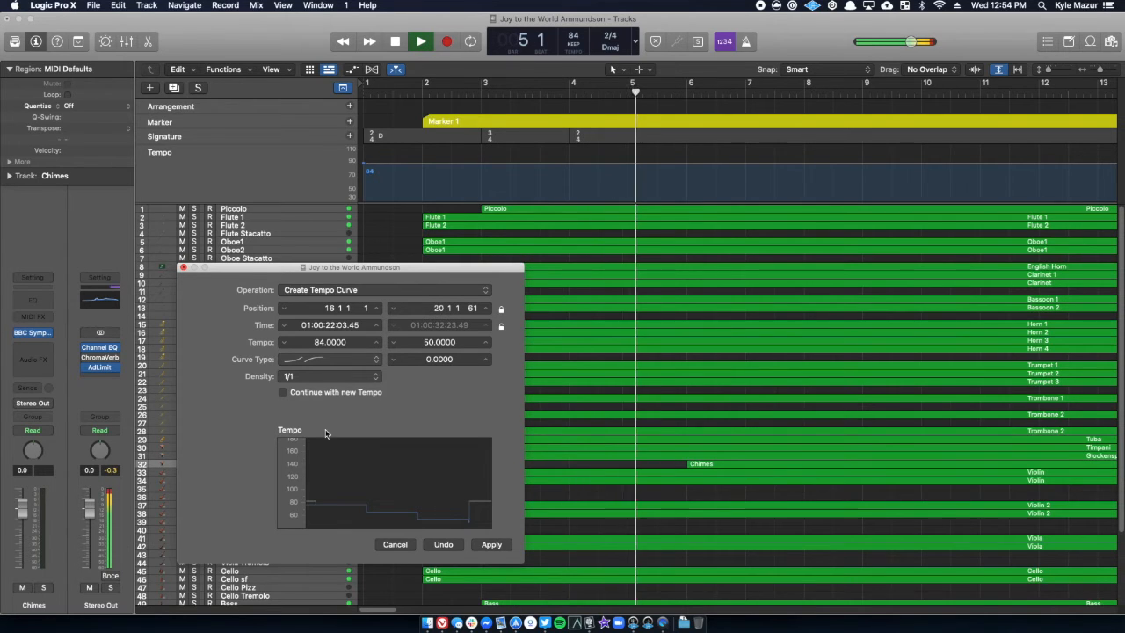
pyautogui.moveTo(338, 267); pyautogui.dragTo(223, 213)
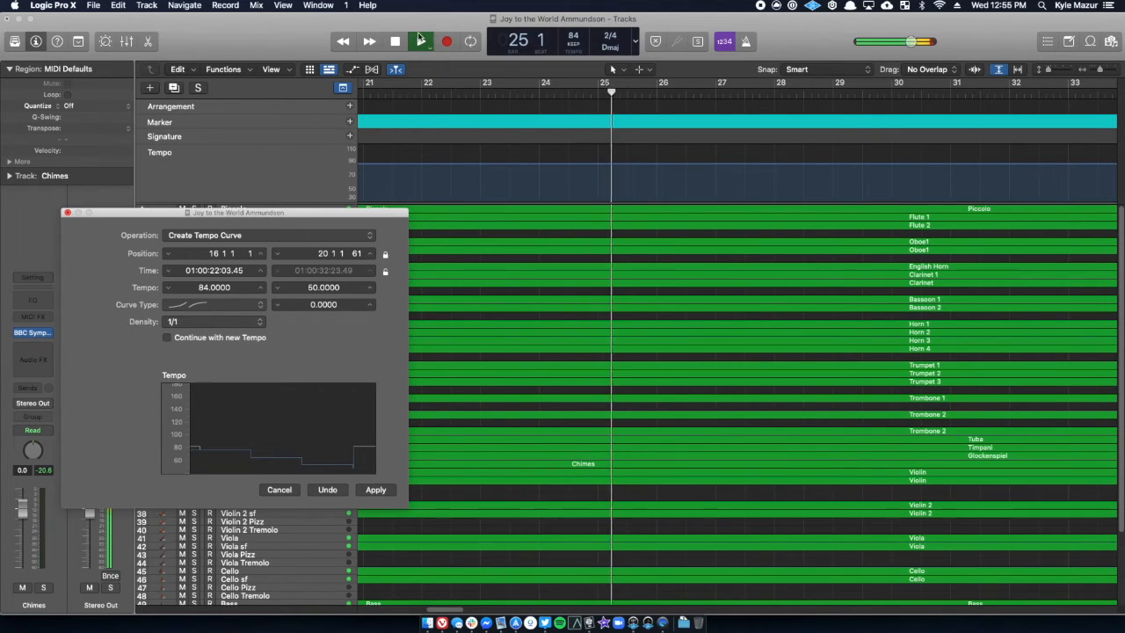
pyautogui.click(396, 41)
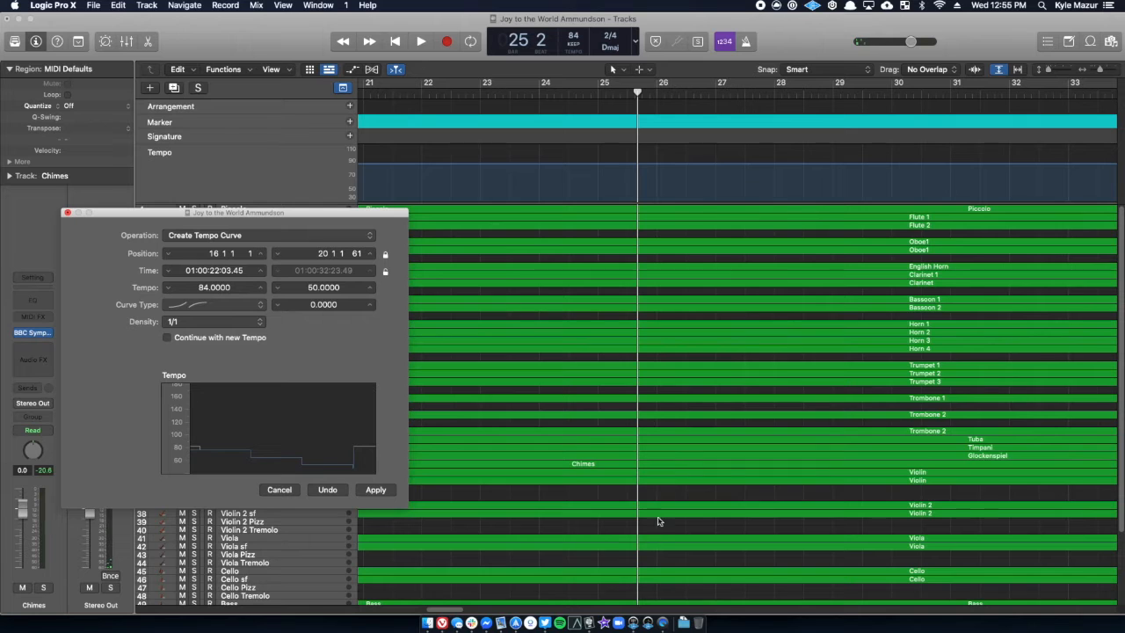
# Set the tempo curve's end tempo to 54 and apply it
pyautogui.moveTo(450, 611); pyautogui.dragTo(435, 612)
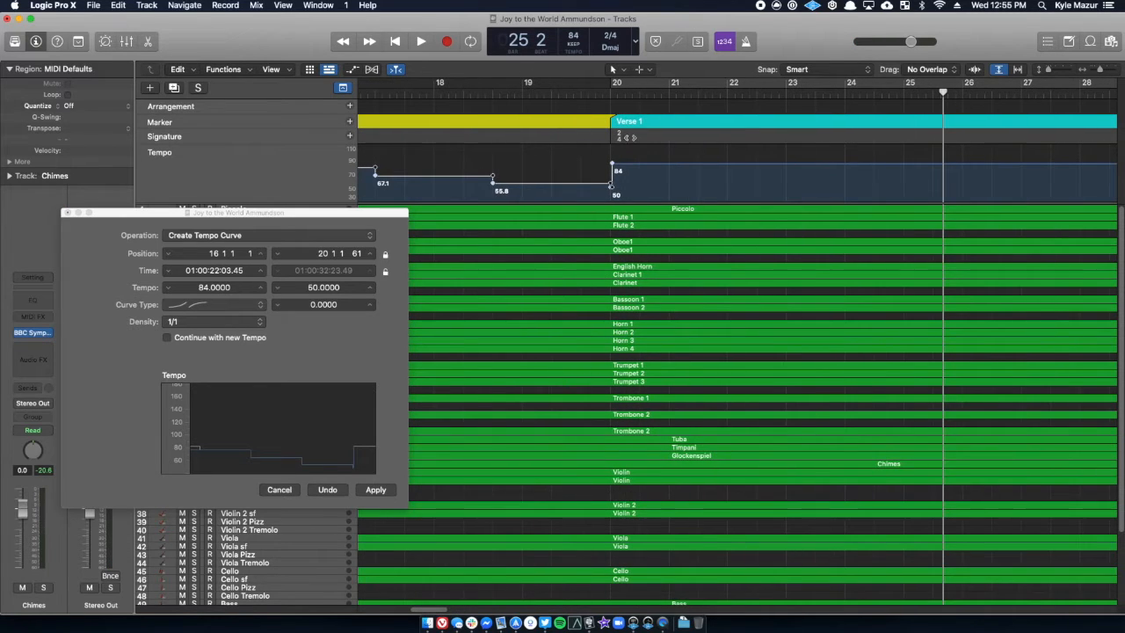
pyautogui.click(312, 291)
pyautogui.click(312, 287)
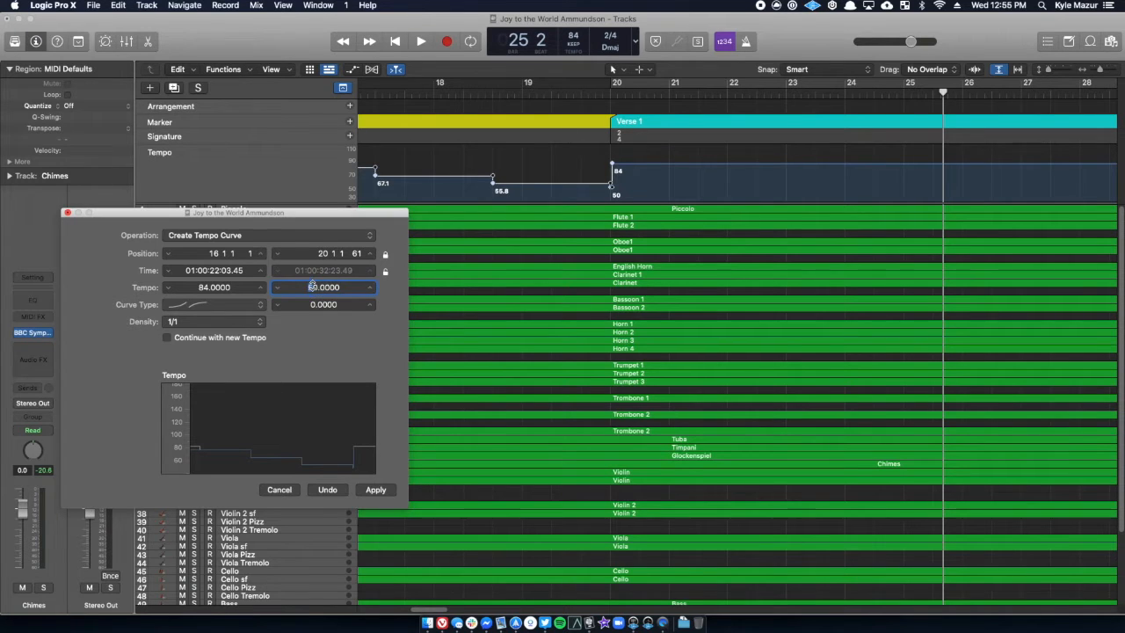
pyautogui.write('4')
pyautogui.press('BackSpace')
pyautogui.press('Tab')
pyautogui.click(375, 489)
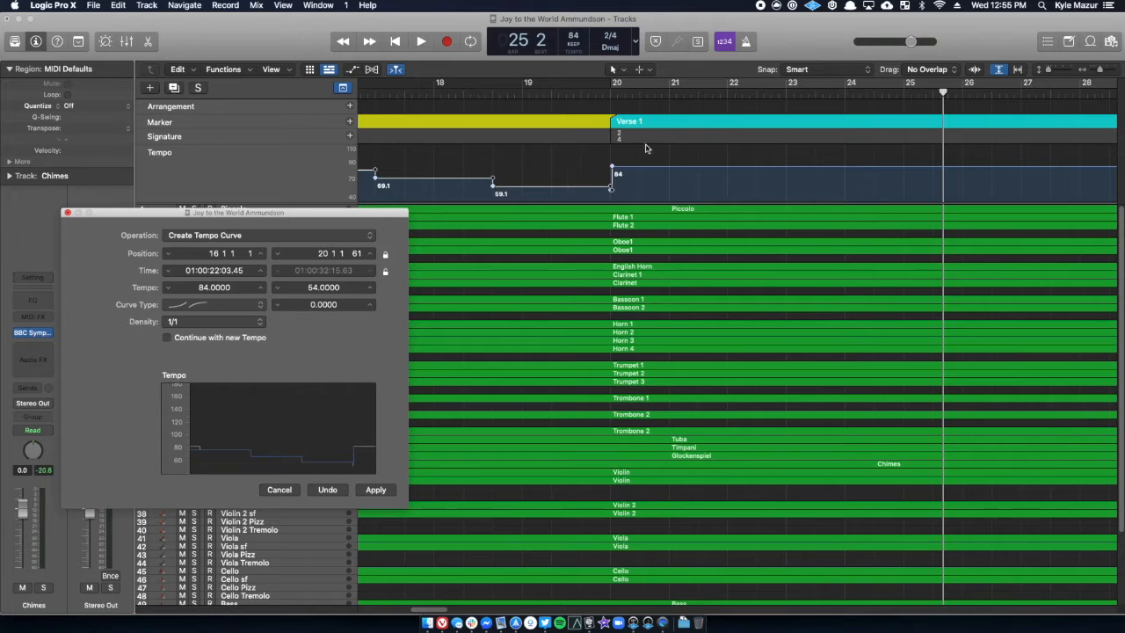
# Play the project from the beginning to check the revised slowdown, stopping just after Verse 1 starts
pyautogui.click(395, 41)
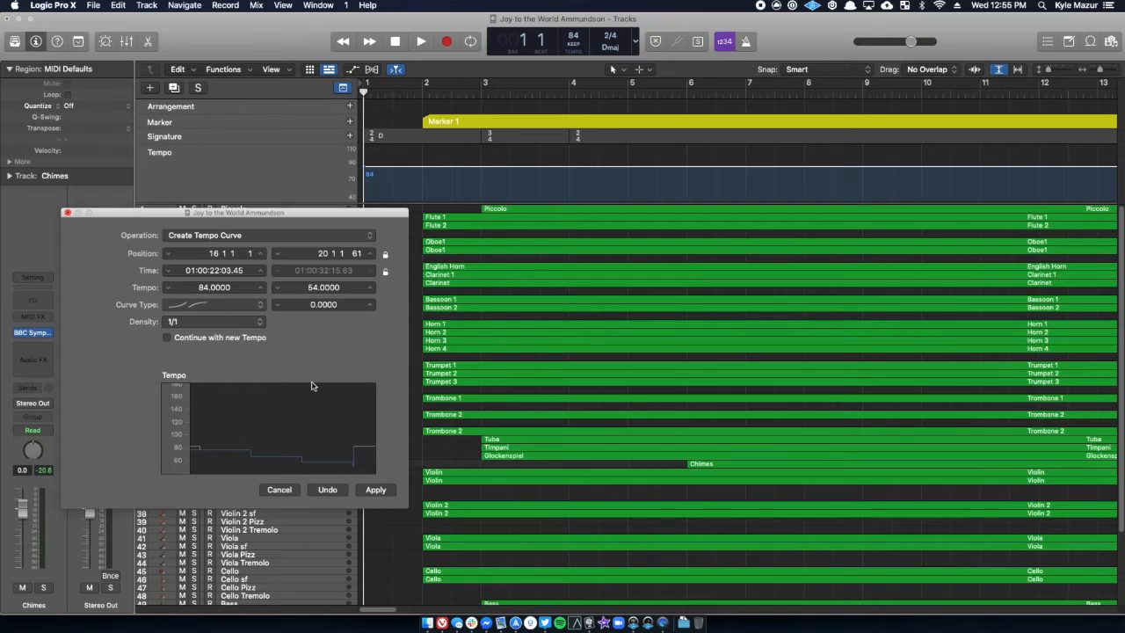
pyautogui.click(419, 42)
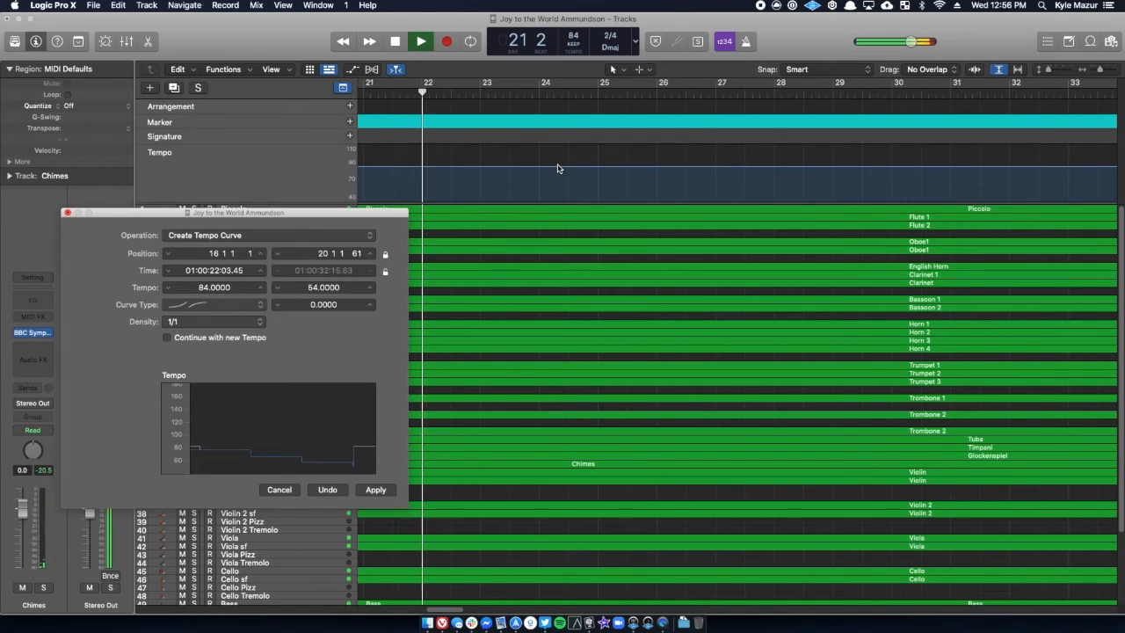
pyautogui.press('space')
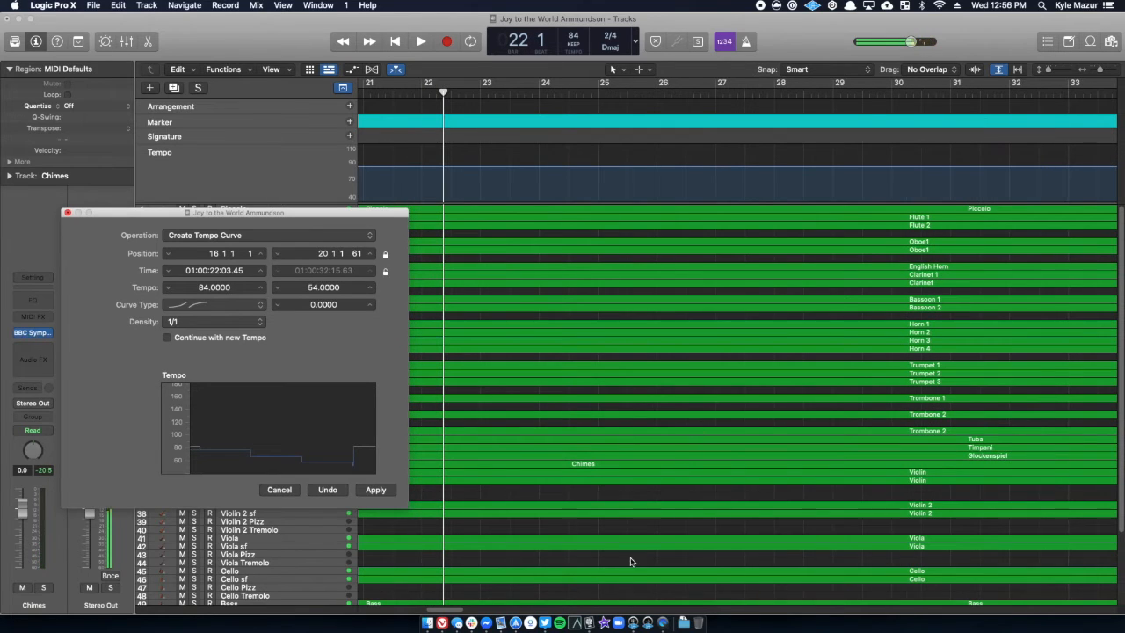
# Undo both applied tempo curves in the bars before Verse 1
pyautogui.moveTo(447, 611); pyautogui.dragTo(423, 614)
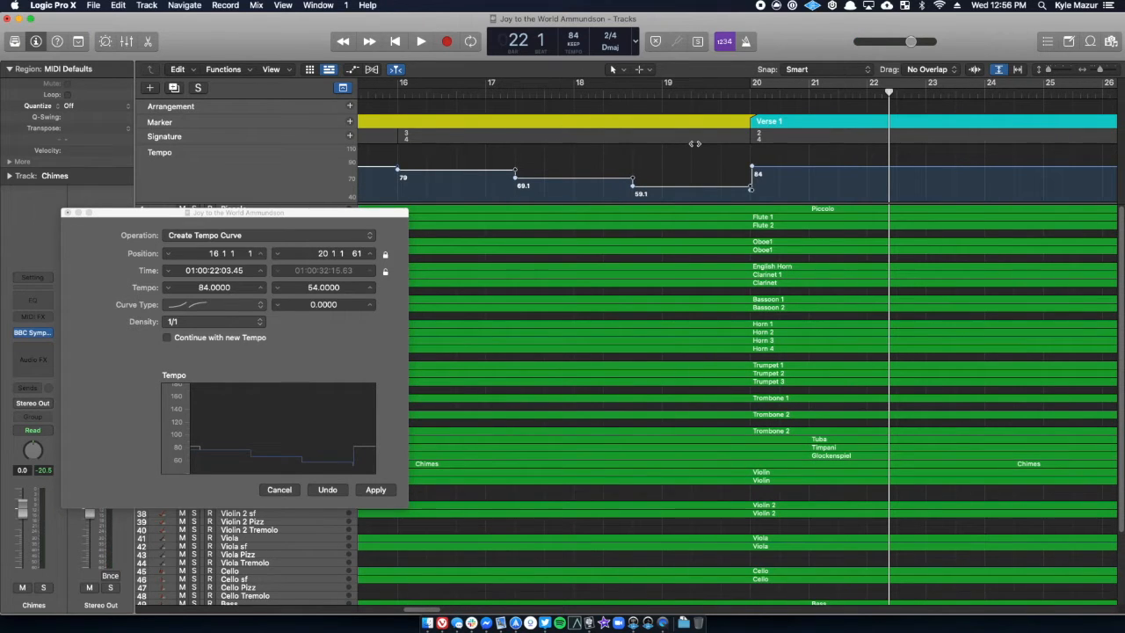
pyautogui.click(331, 494)
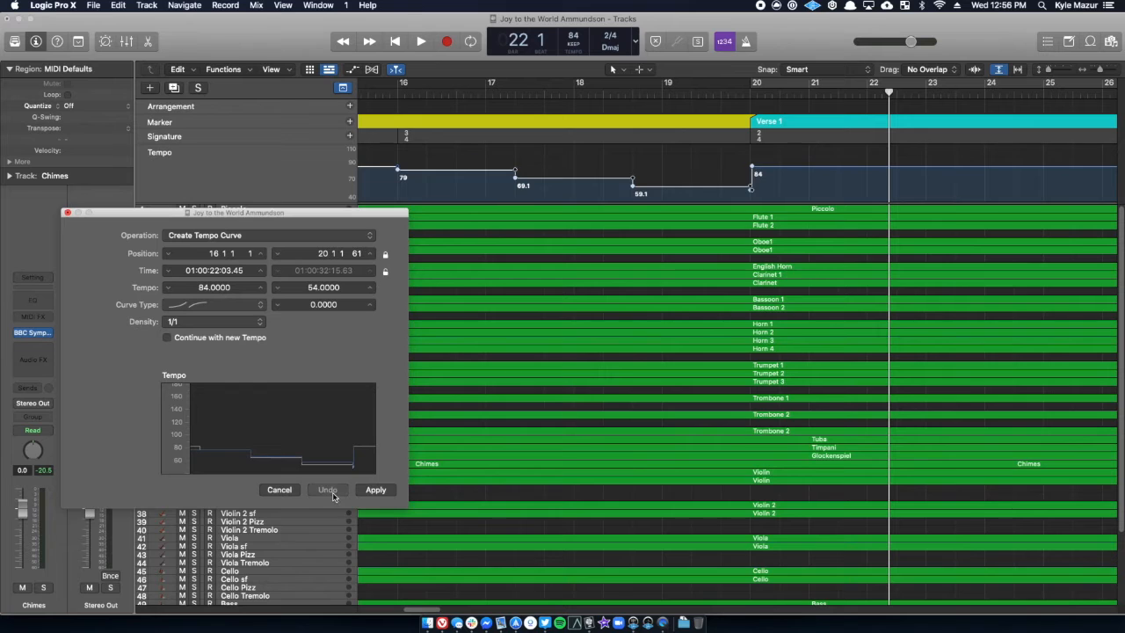
pyautogui.click(115, 5)
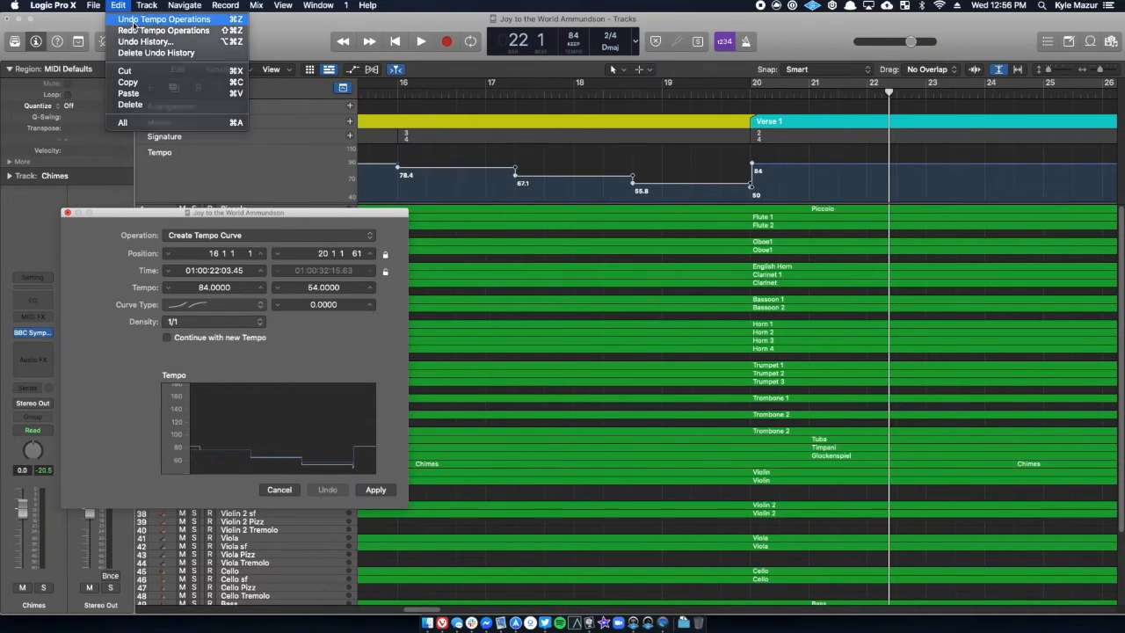
pyautogui.click(133, 20)
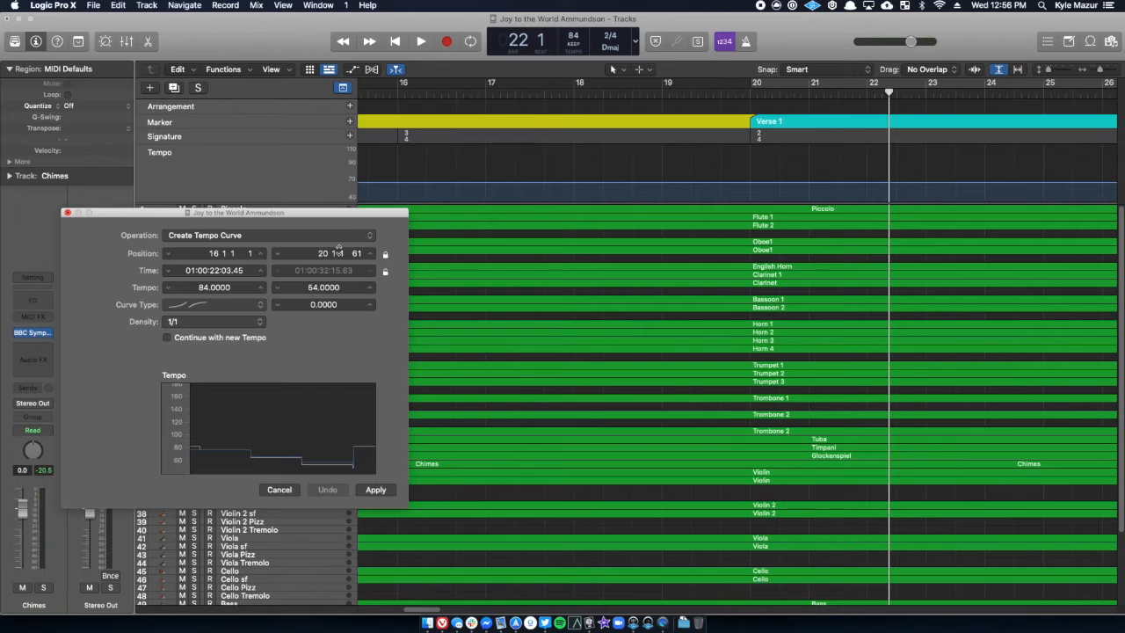
# Set the tempo curve's end position to 18 1 1 1 and its end tempo to 70
pyautogui.doubleClick(325, 253)
pyautogui.write('18')
pyautogui.press('Return')
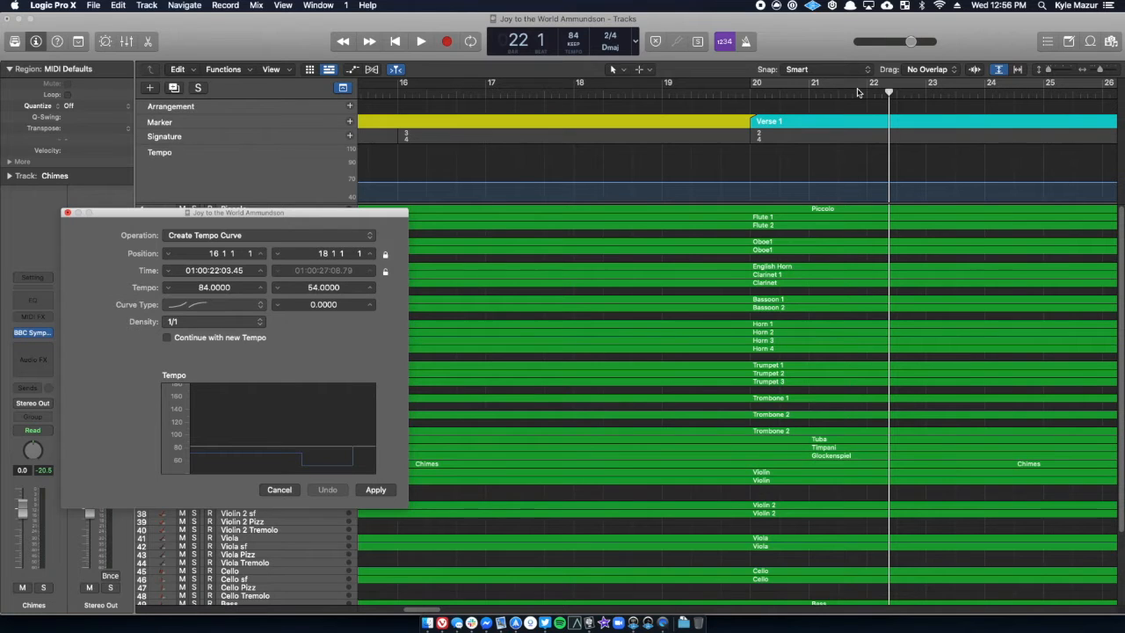
pyautogui.moveTo(312, 285); pyautogui.dragTo(312, 268)
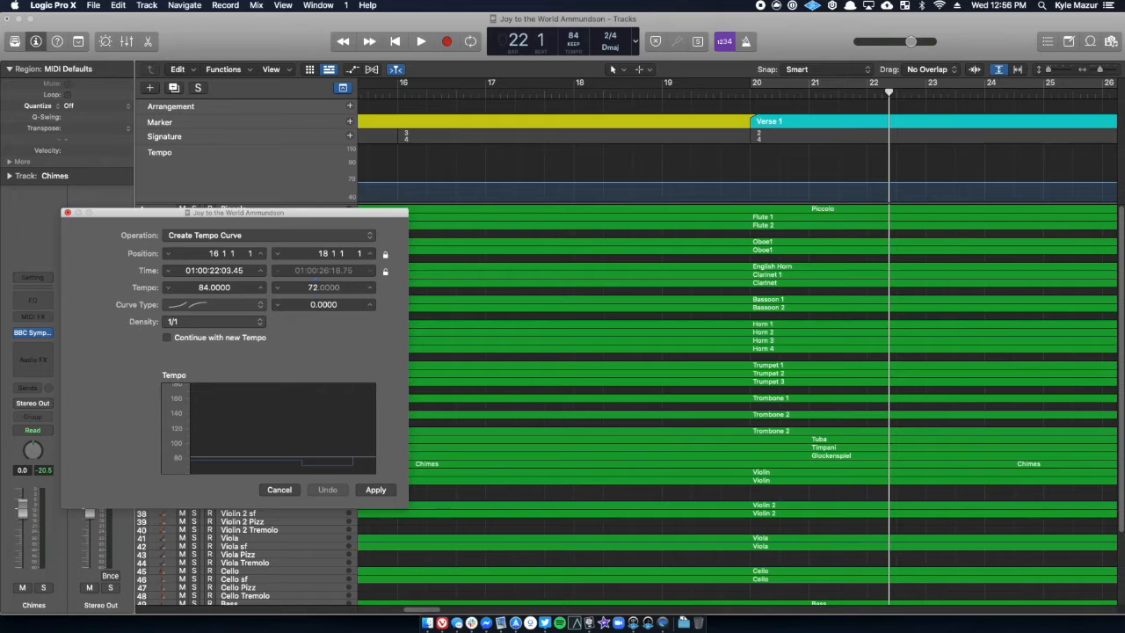
pyautogui.moveTo(312, 268); pyautogui.dragTo(312, 270)
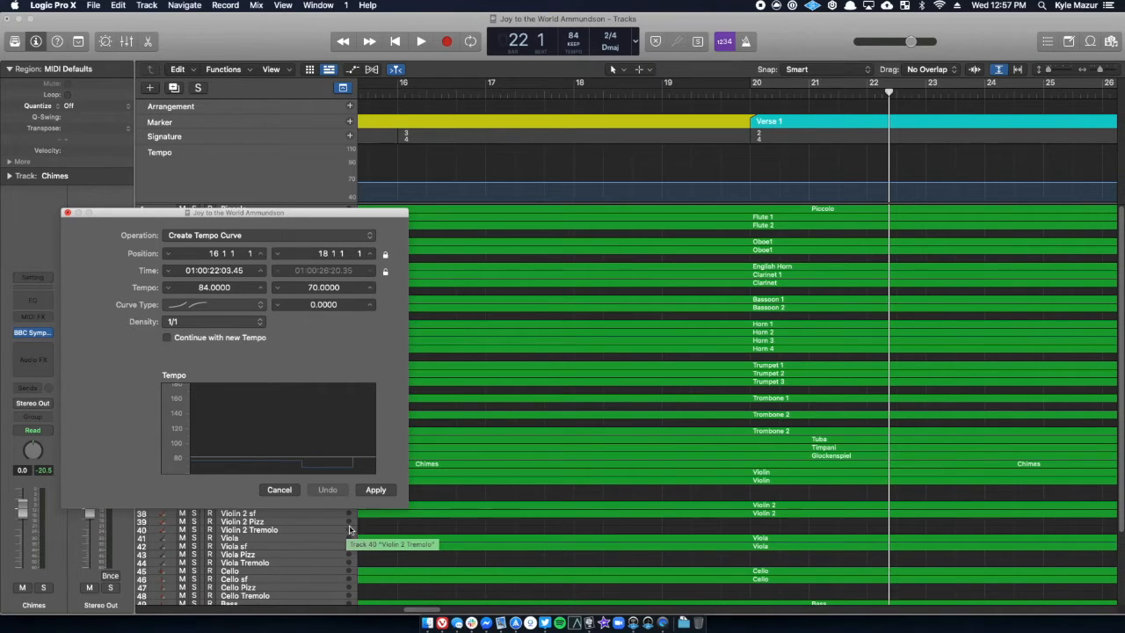
# Apply the tempo curve from bar 16 to bar 18 and play through the passage to check the slowdown
pyautogui.click(395, 44)
pyautogui.click(429, 44)
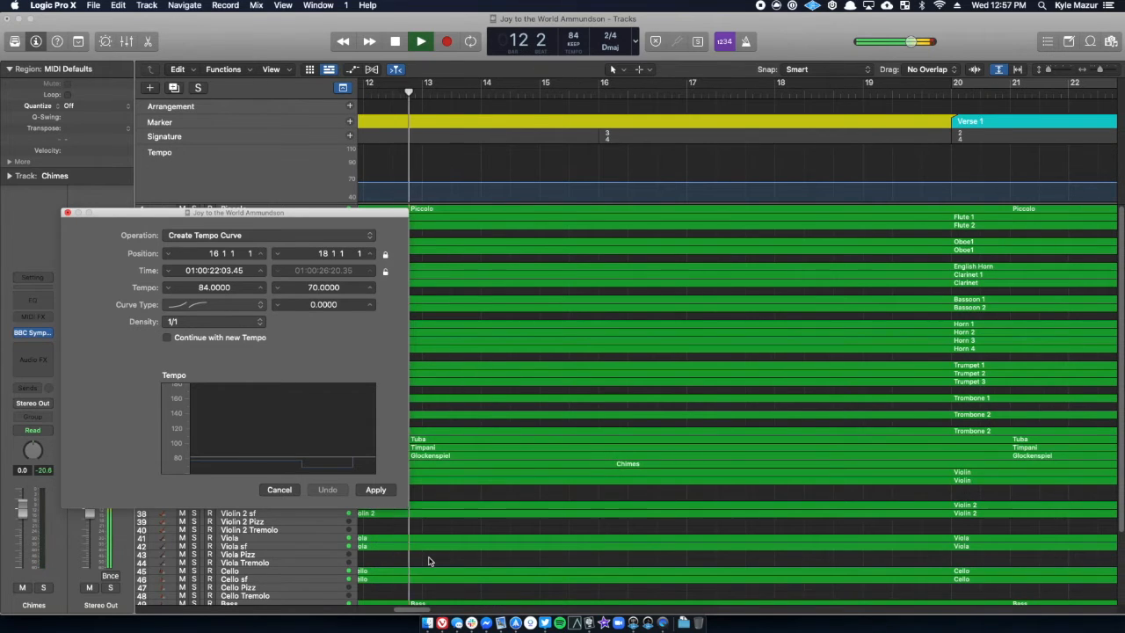
pyautogui.press('space')
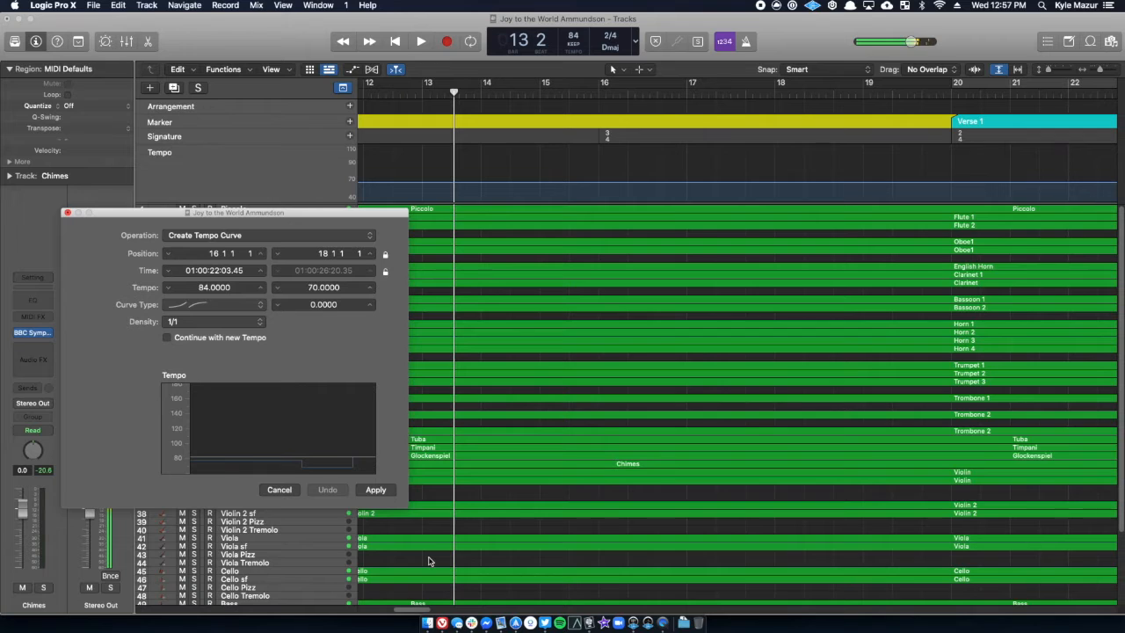
pyautogui.click(363, 490)
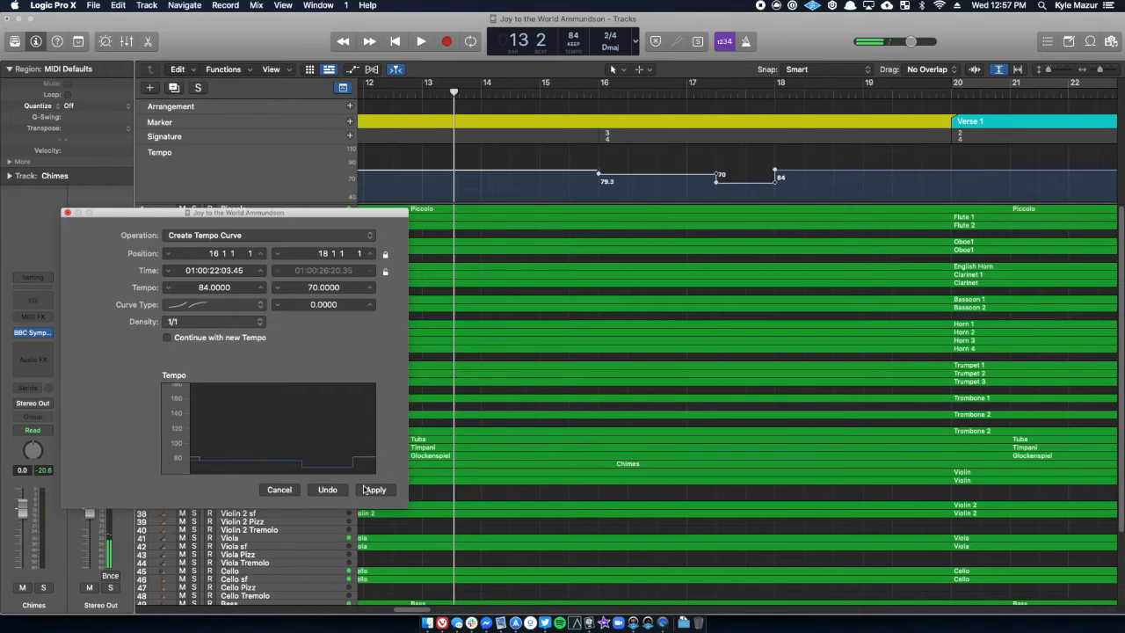
pyautogui.press('space')
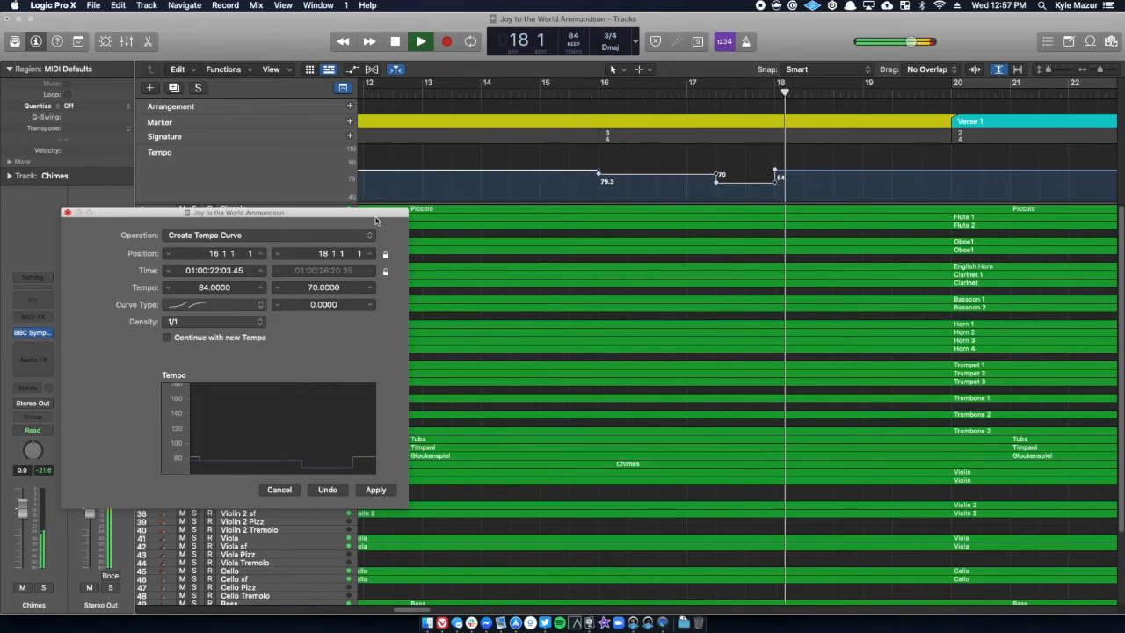
pyautogui.press('space')
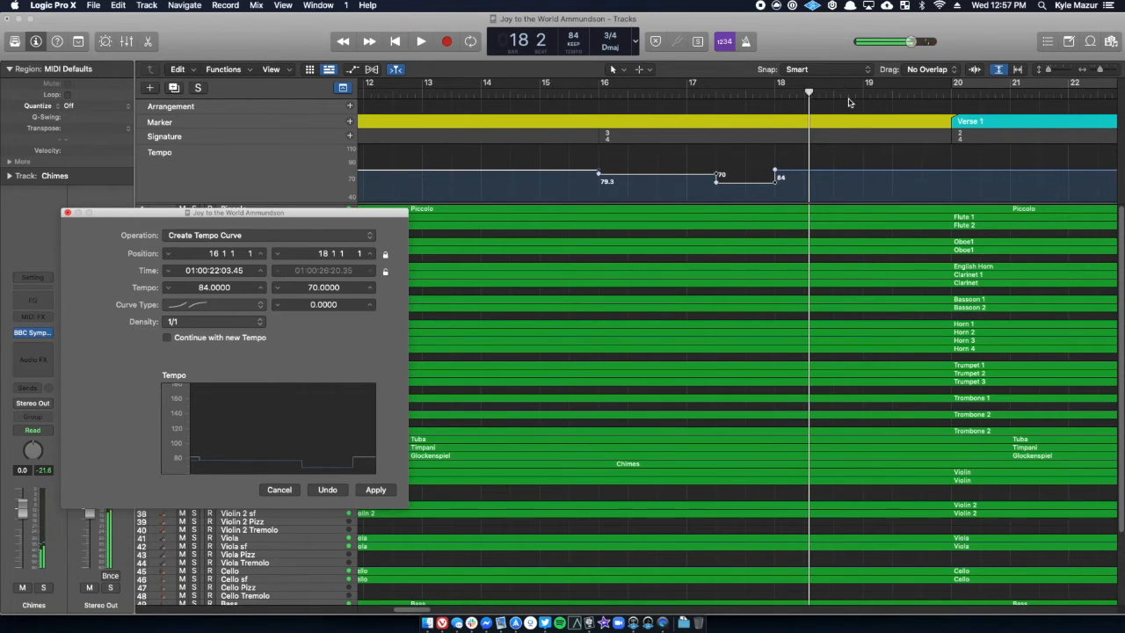
pyautogui.click(776, 95)
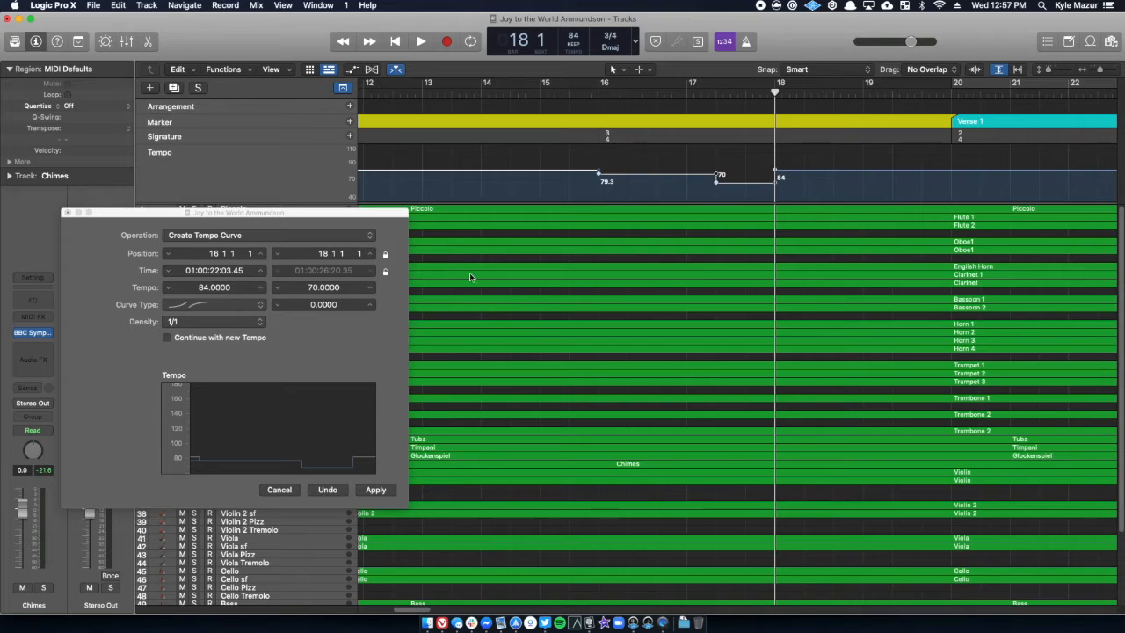
pyautogui.doubleClick(217, 254)
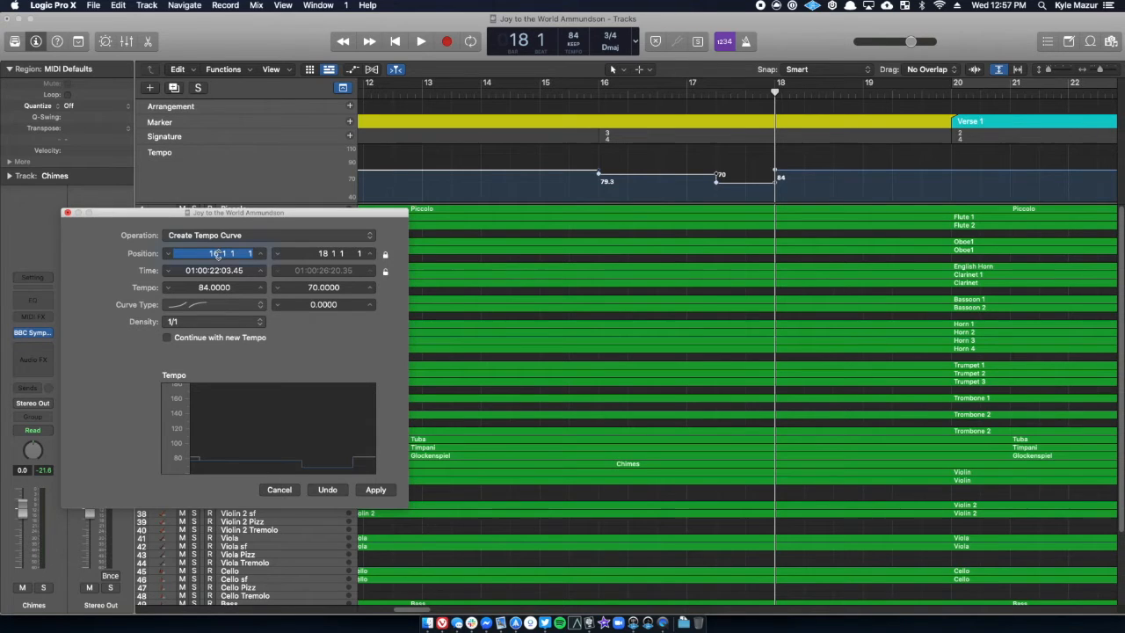
pyautogui.write('18')
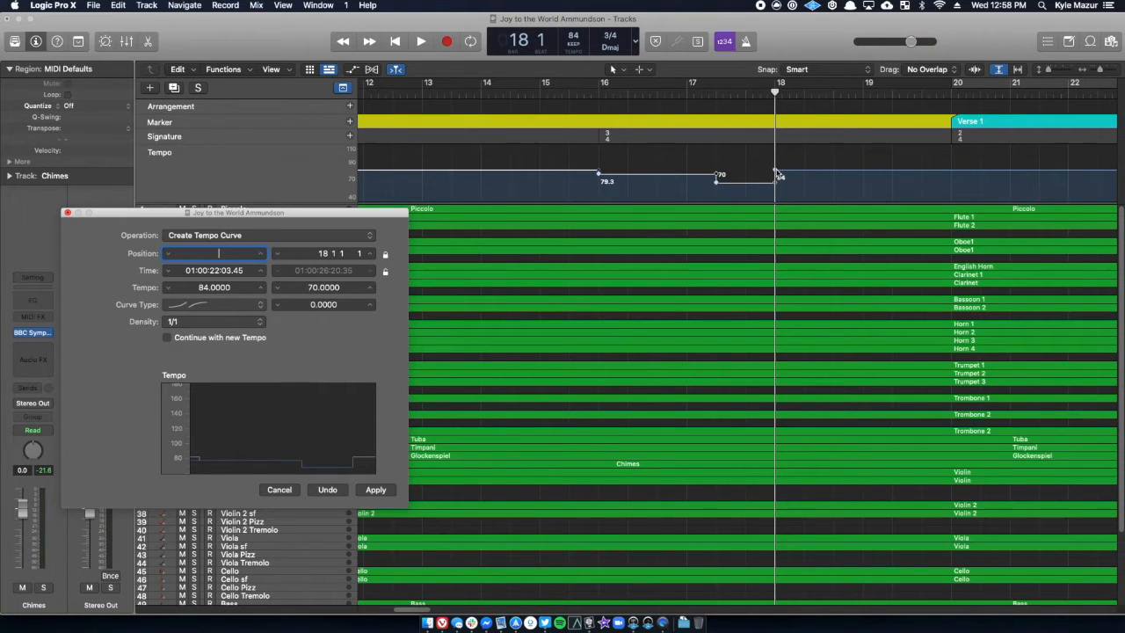
pyautogui.moveTo(777, 173); pyautogui.dragTo(779, 180)
pyautogui.press('super+z')
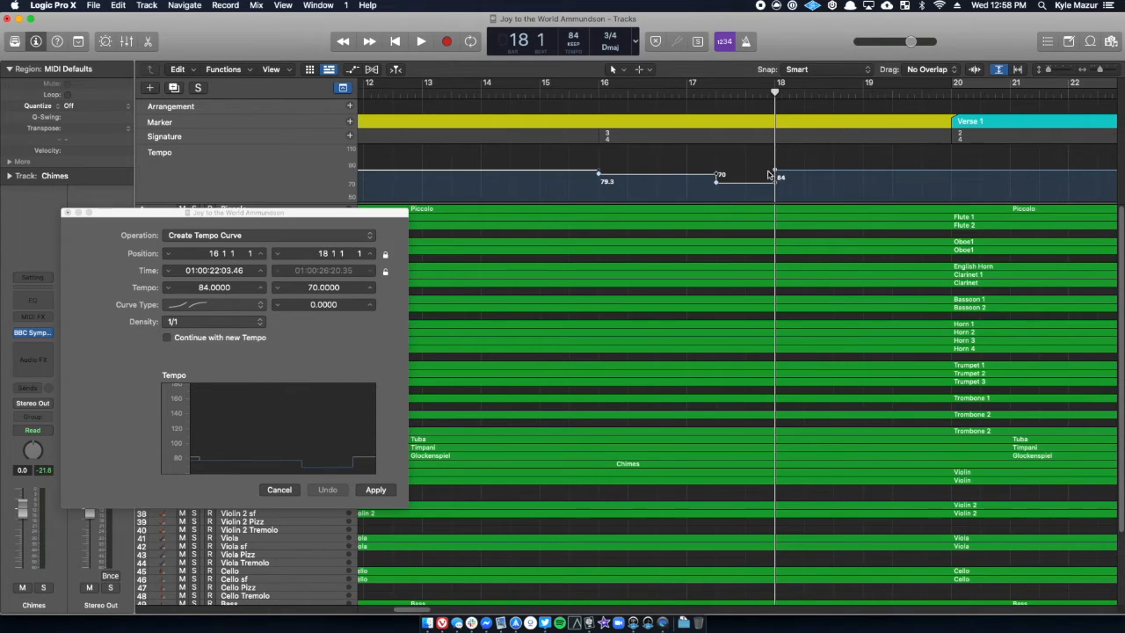
# Shift the tempo points between bars 16 and 18 and bend the steps between them into smooth curves
pyautogui.moveTo(777, 173); pyautogui.dragTo(785, 175)
pyautogui.moveTo(606, 174); pyautogui.dragTo(599, 173)
pyautogui.moveTo(774, 183)
pyautogui.mouseDown()
pyautogui.moveTo(804, 184)
pyautogui.moveTo(770, 176)
pyautogui.moveTo(785, 178)
pyautogui.mouseUp()
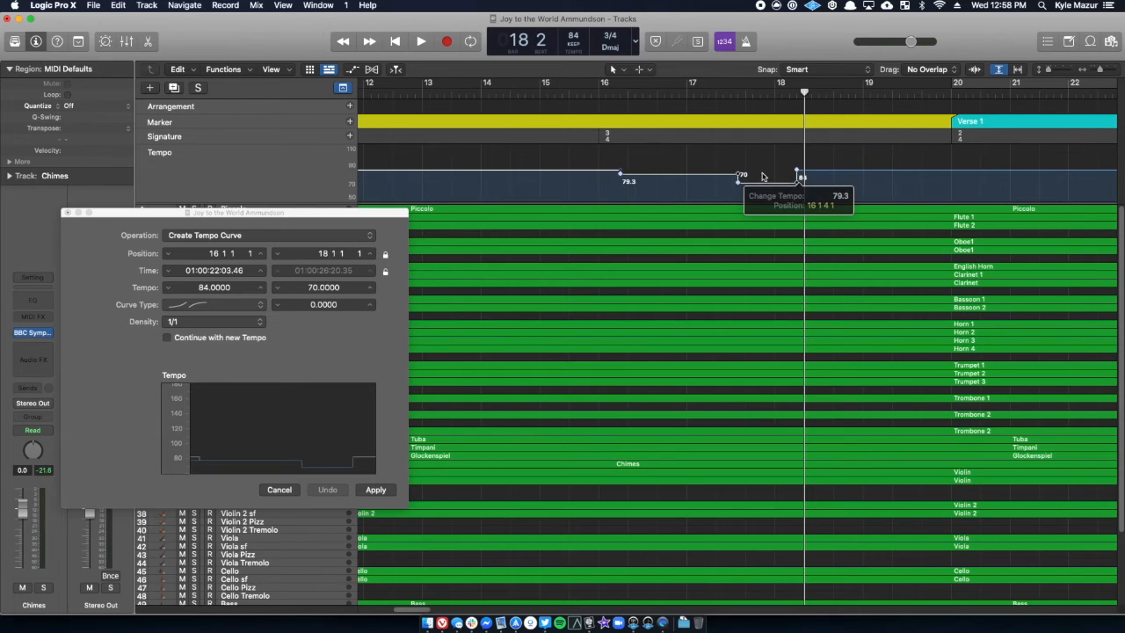
pyautogui.moveTo(621, 174); pyautogui.dragTo(604, 174)
pyautogui.moveTo(783, 187); pyautogui.dragTo(762, 186)
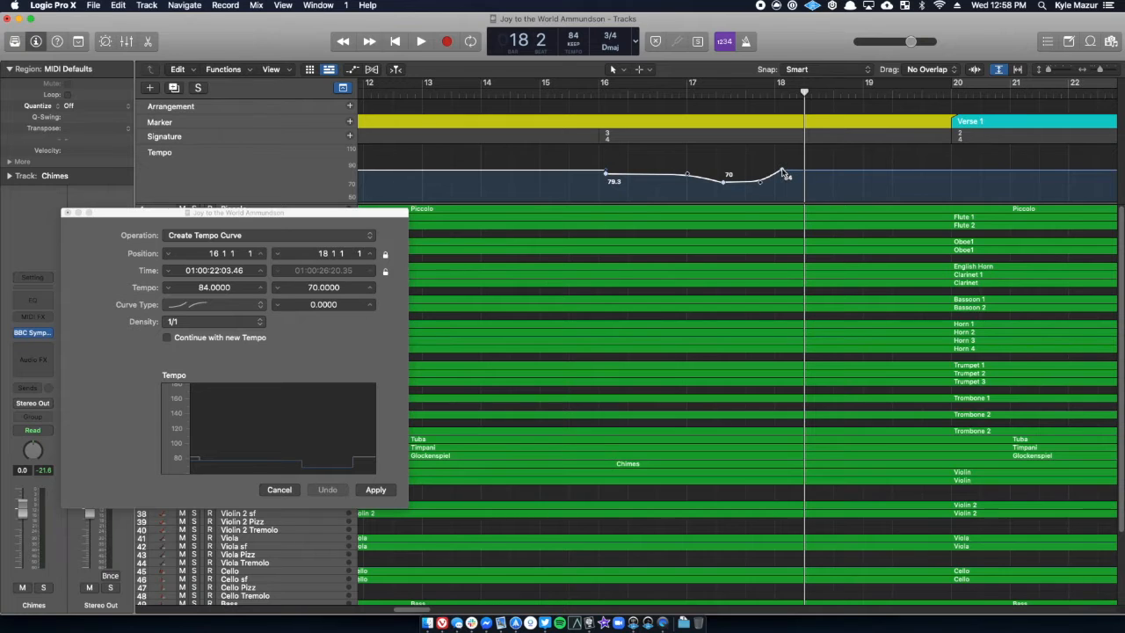
pyautogui.moveTo(783, 171); pyautogui.dragTo(779, 176)
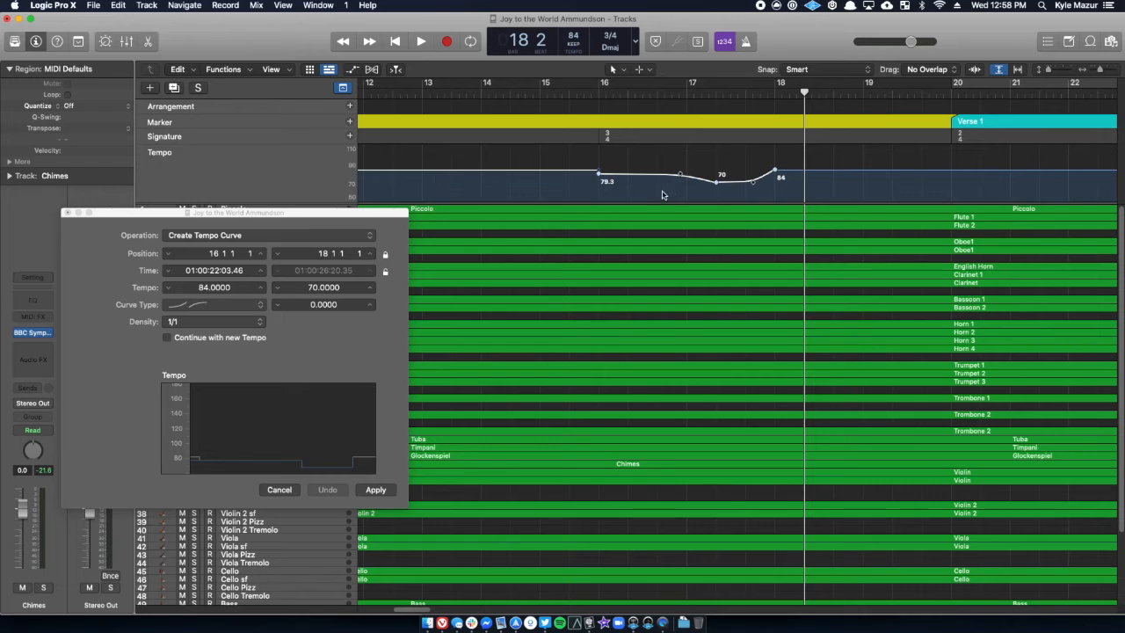
pyautogui.moveTo(718, 186)
pyautogui.mouseDown()
pyautogui.moveTo(717, 196)
pyautogui.moveTo(717, 186)
pyautogui.mouseUp()
# Set the tempo curve's start position to bar 18
pyautogui.doubleClick(216, 254)
pyautogui.write('18')
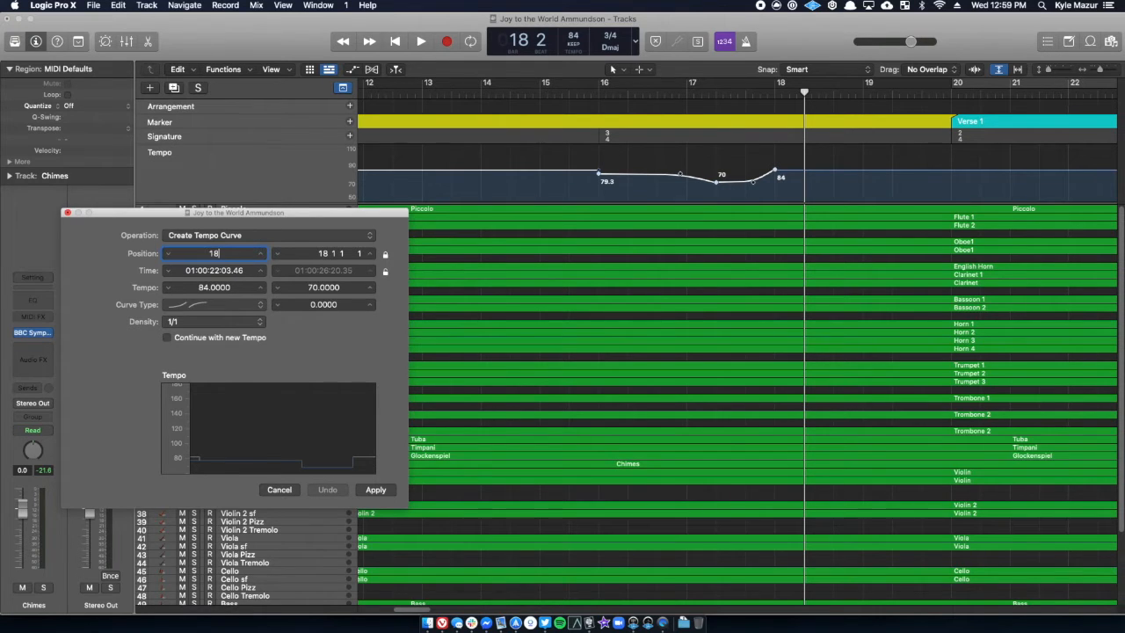
pyautogui.press('Return')
# Adjust the curve handles around the 70 and 84 tempo points to try gradual and abrupt transitions before bar 18
pyautogui.click(776, 172)
pyautogui.moveTo(754, 186); pyautogui.dragTo(780, 186)
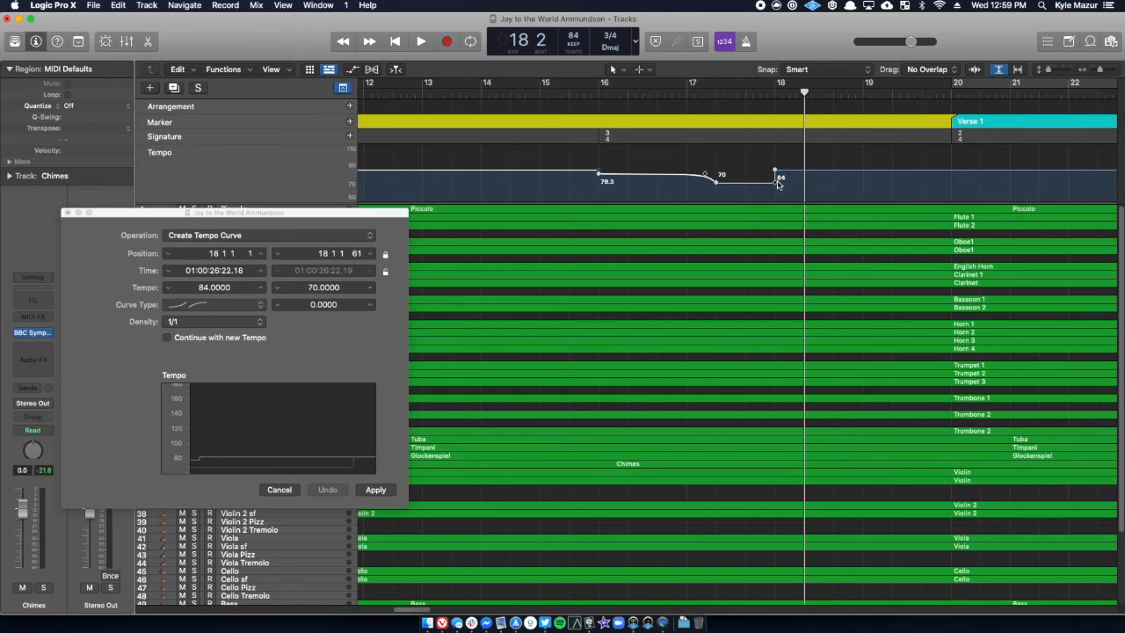
pyautogui.moveTo(705, 177); pyautogui.dragTo(684, 182)
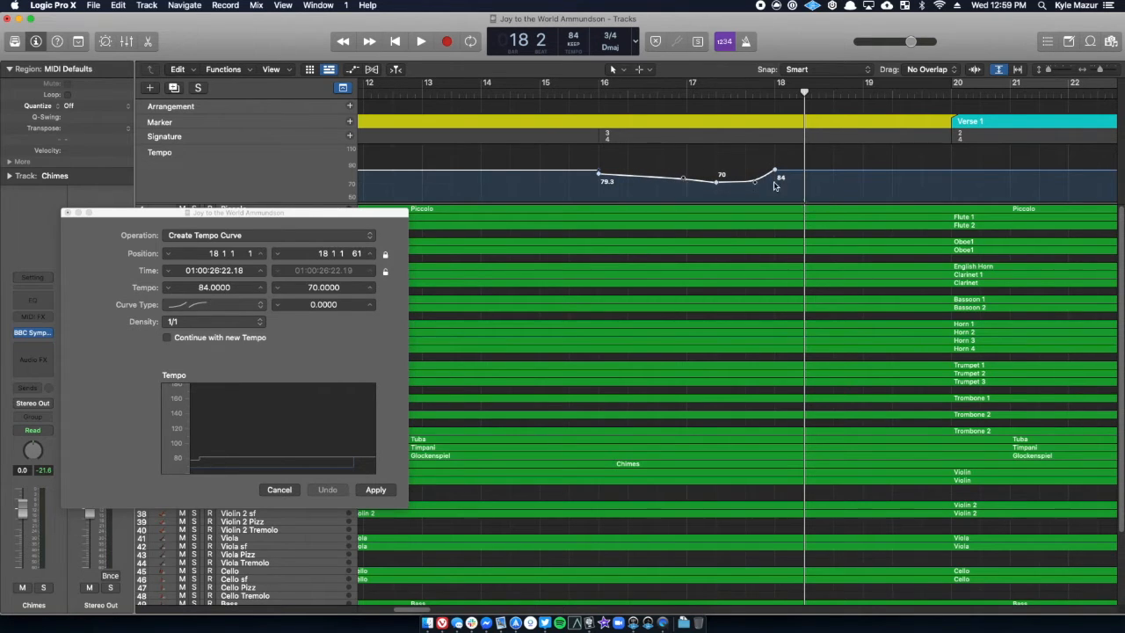
pyautogui.moveTo(755, 183); pyautogui.dragTo(776, 187)
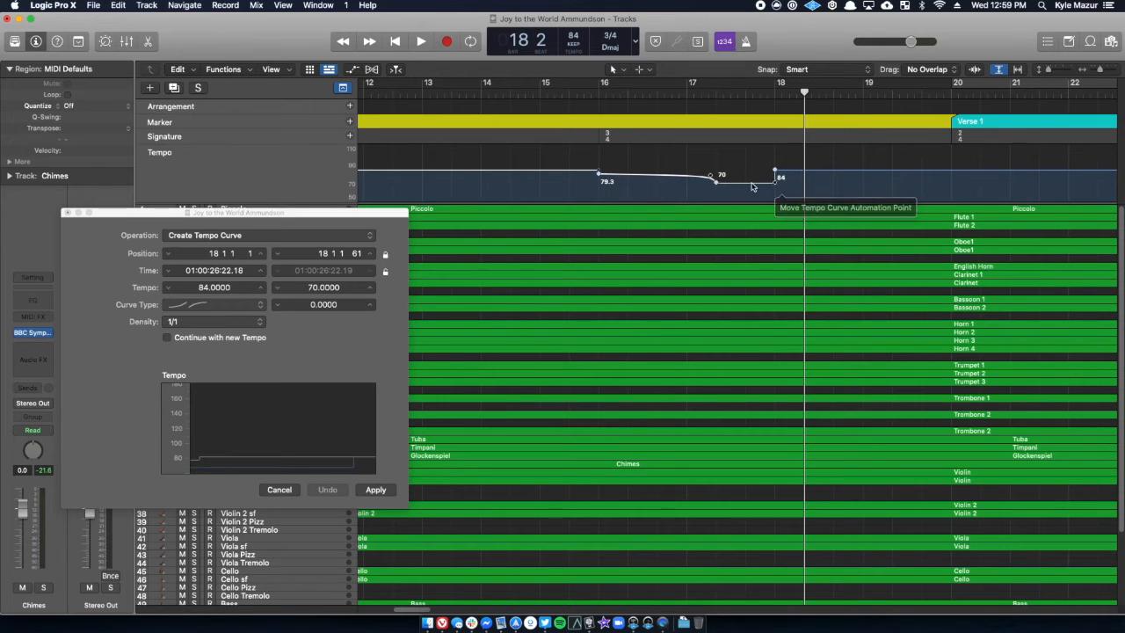
pyautogui.moveTo(705, 178)
pyautogui.mouseDown()
pyautogui.moveTo(659, 184)
pyautogui.moveTo(713, 191)
pyautogui.mouseUp()
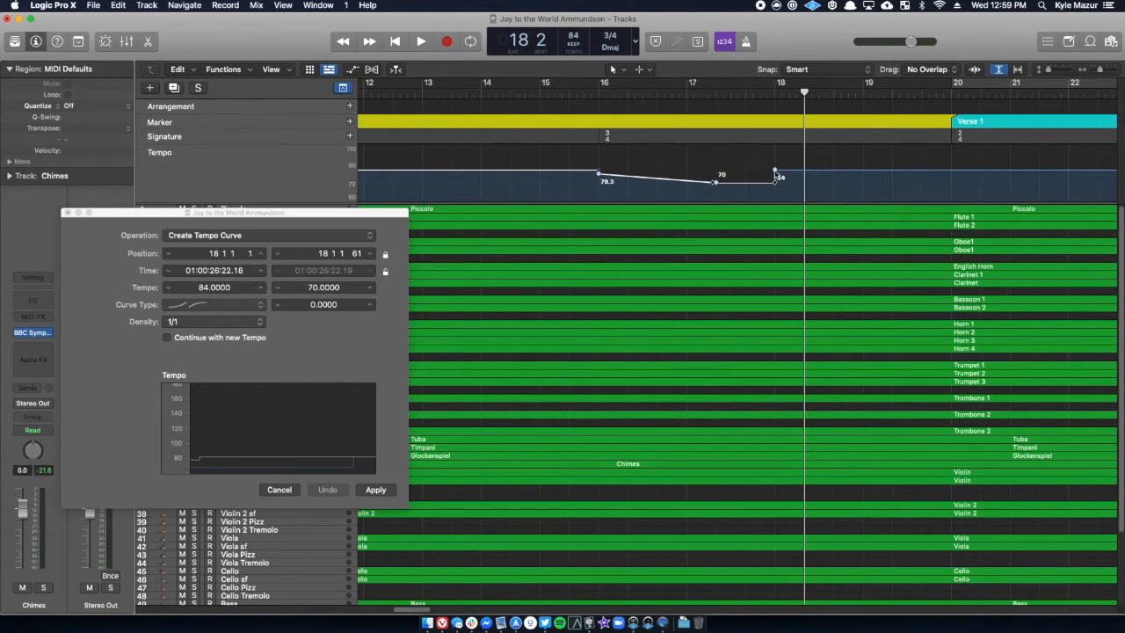
# Undo all the tempo point edits and the applied tempo curve between bars 16 and 18
pyautogui.press('super+z')
pyautogui.press('super+z')
pyautogui.press('super+z')
pyautogui.press('super+z')
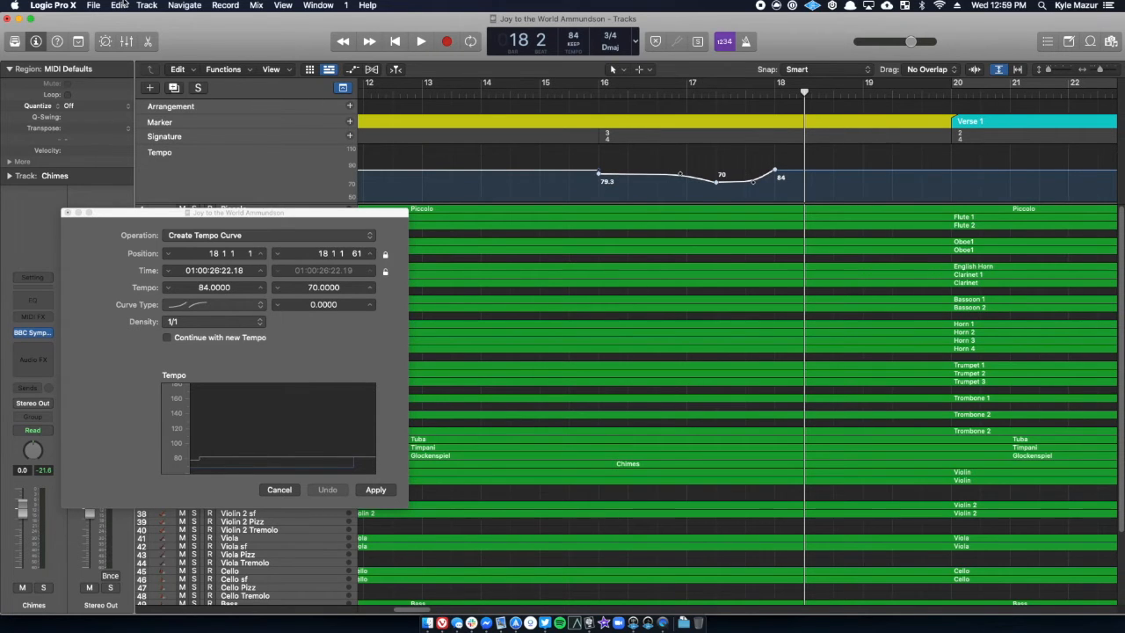
pyautogui.press('super+z')
pyautogui.press('super+z')
pyautogui.press('super+z')
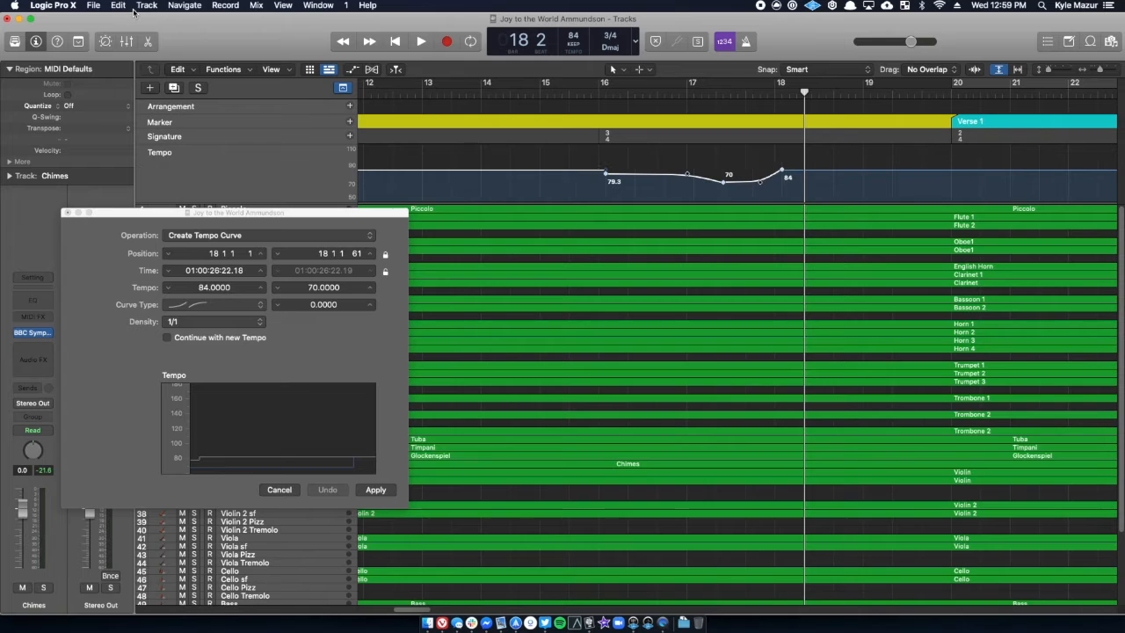
pyautogui.press('super+z')
pyautogui.press('super+z')
pyautogui.press('super+z')
pyautogui.press('super+z')
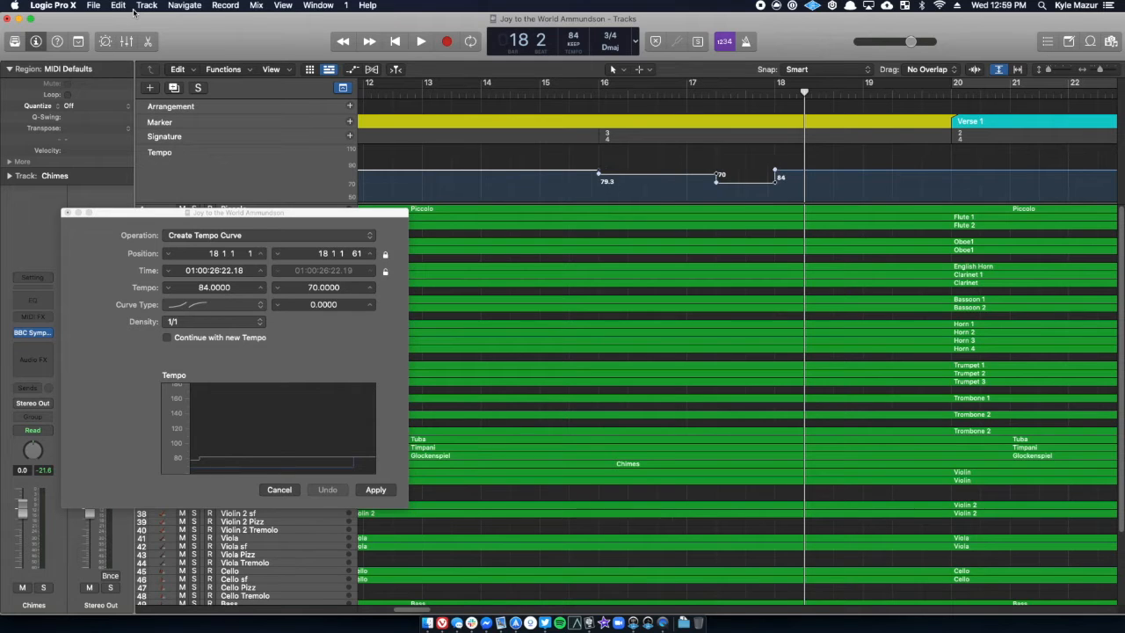
pyautogui.press('super+z')
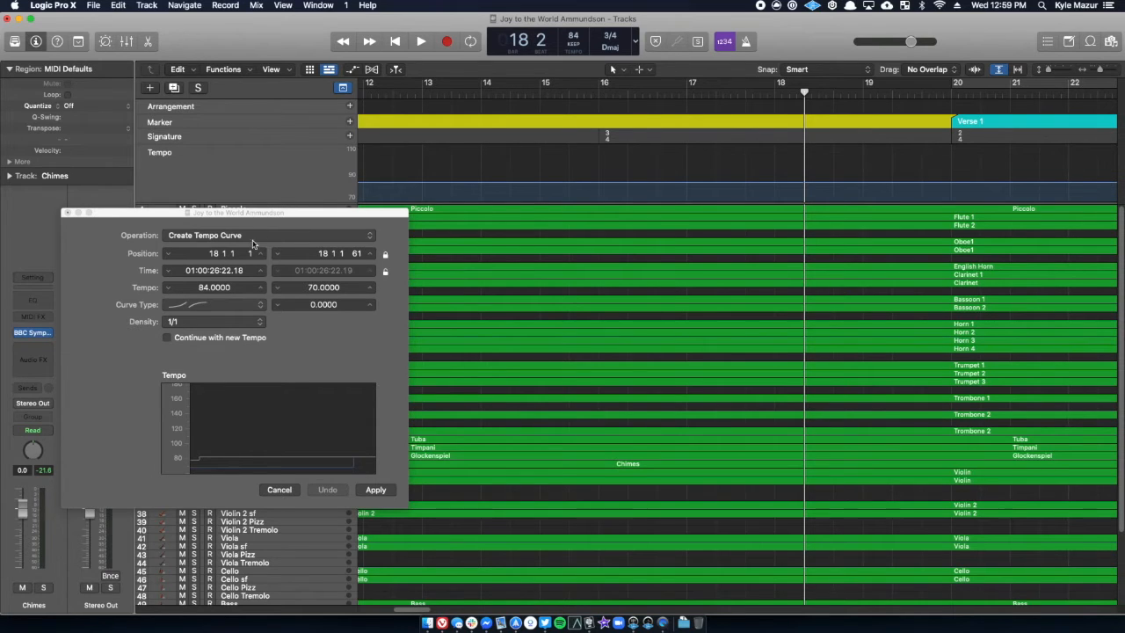
# Set the tempo curve's start position to 16 1 1 1 and its end position to 20 1 1 1
pyautogui.click(220, 257)
pyautogui.write('16')
pyautogui.press('Return')
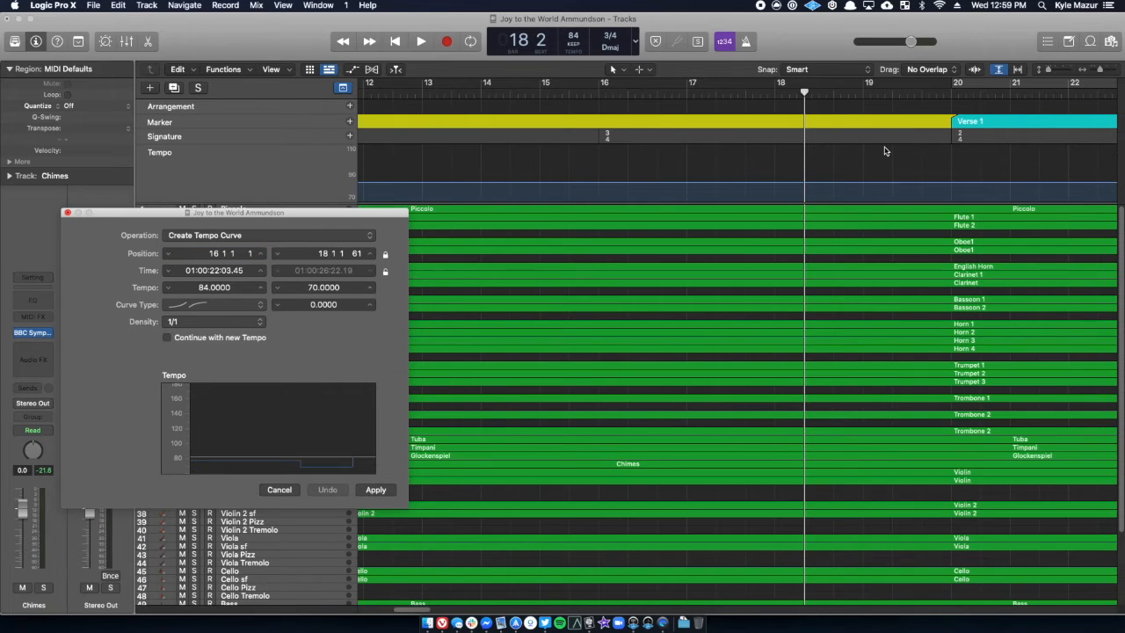
pyautogui.click(322, 255)
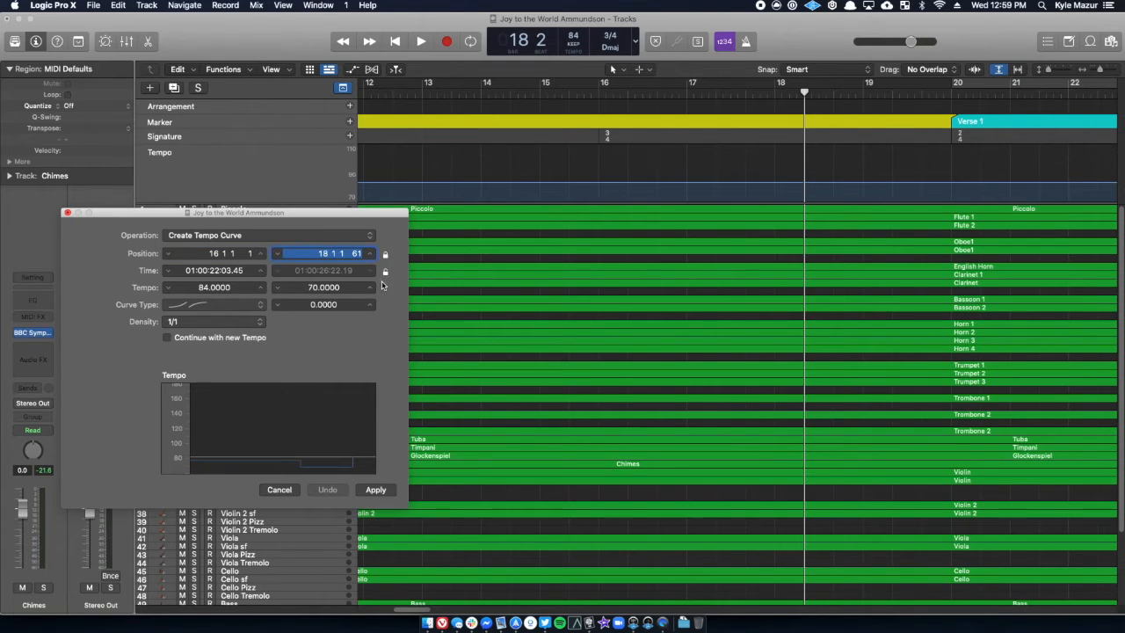
pyautogui.write('20')
pyautogui.press('Return')
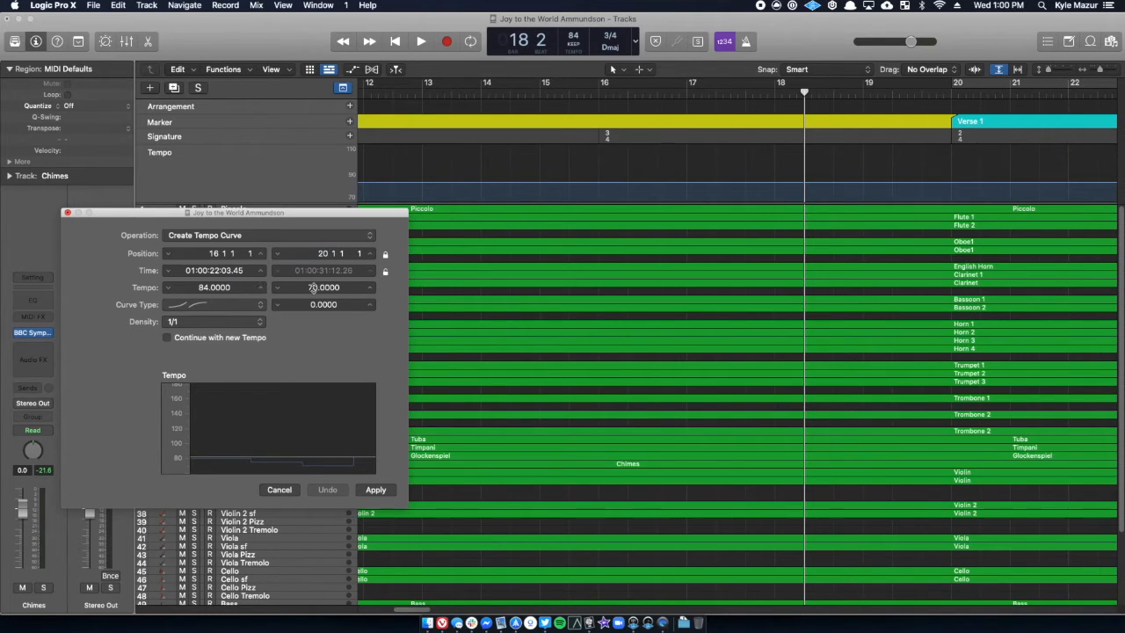
# Apply the tempo curve with an end tempo of 54 and smooth its steps into gradual slopes
pyautogui.doubleClick(311, 288)
pyautogui.write('54')
pyautogui.press('Return')
pyautogui.click(376, 490)
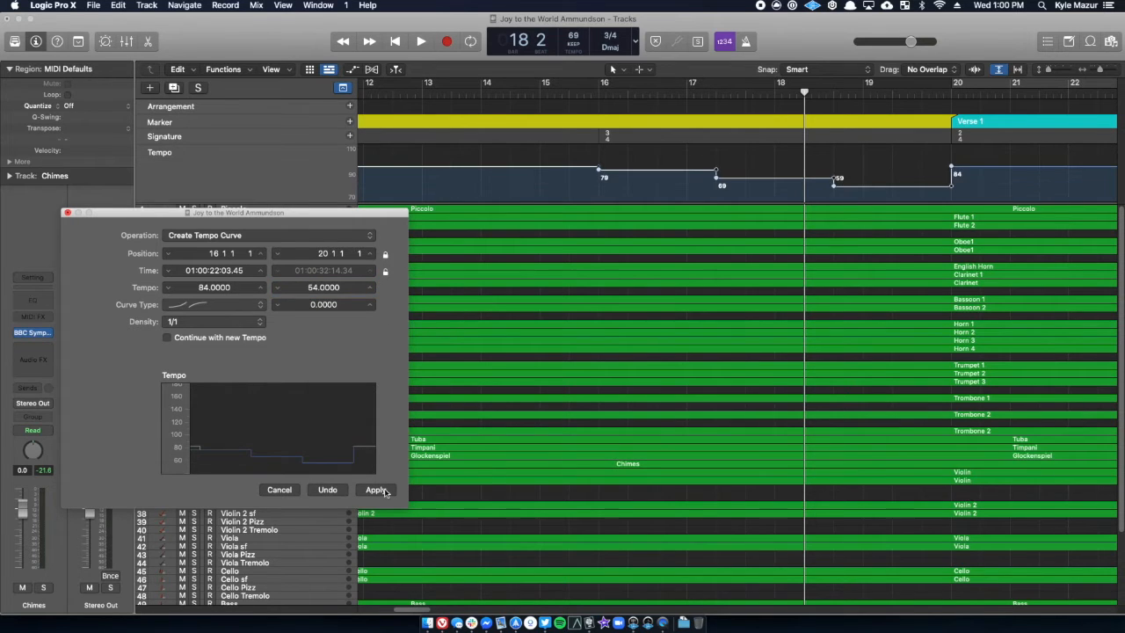
pyautogui.moveTo(716, 169); pyautogui.dragTo(704, 179)
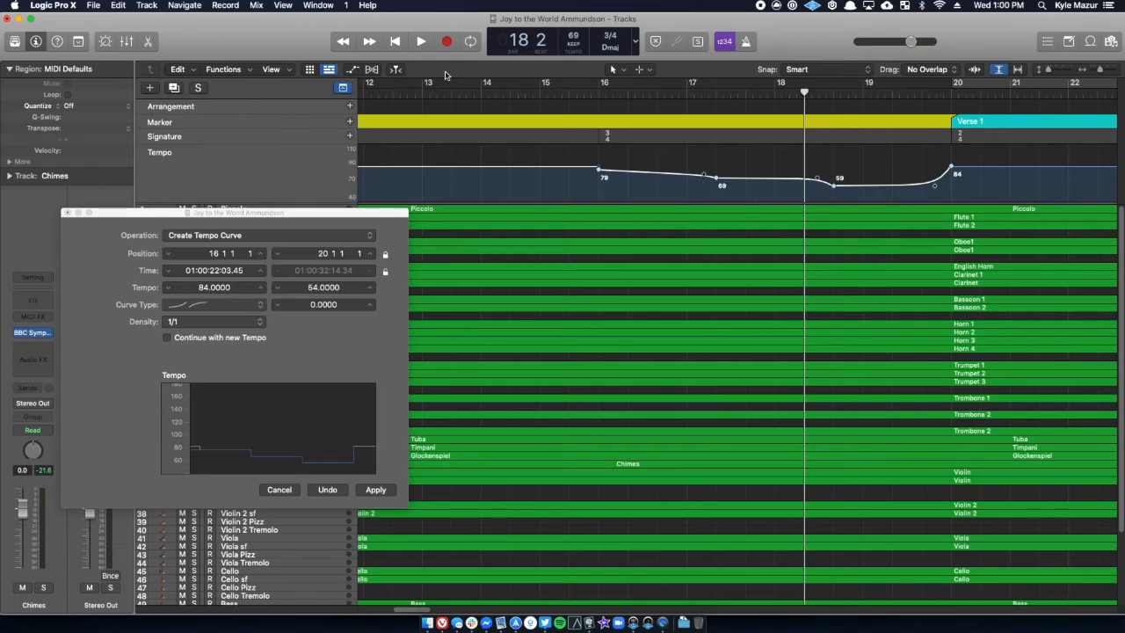
# Play the project from the beginning to check the smoothed slowdown, stopping at bar 22 in Verse 1
pyautogui.click(394, 41)
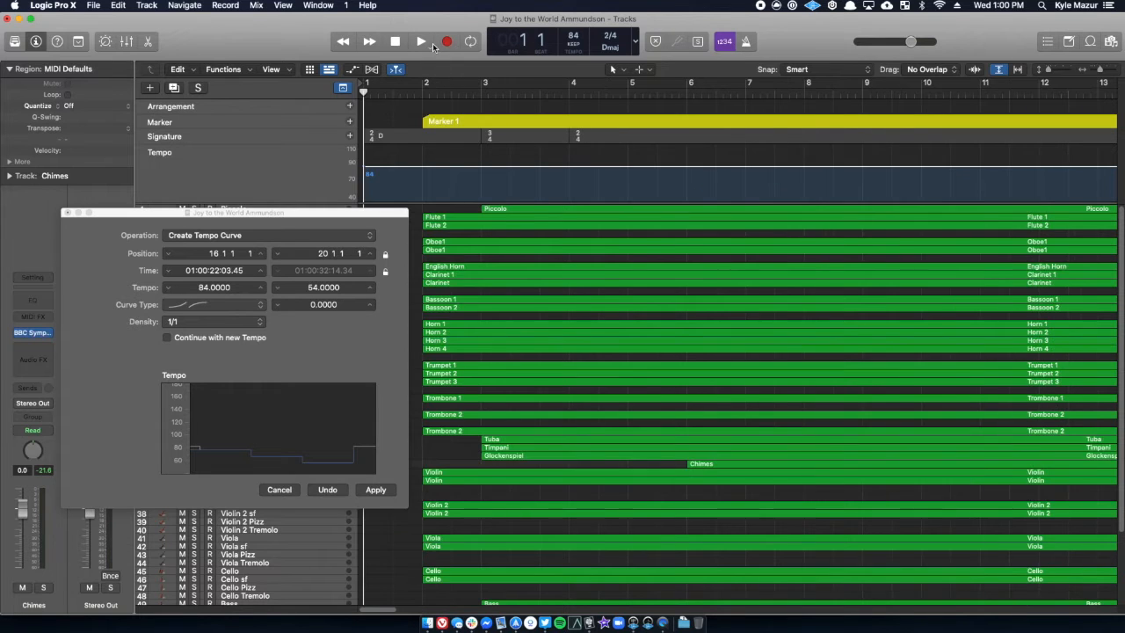
pyautogui.press('space')
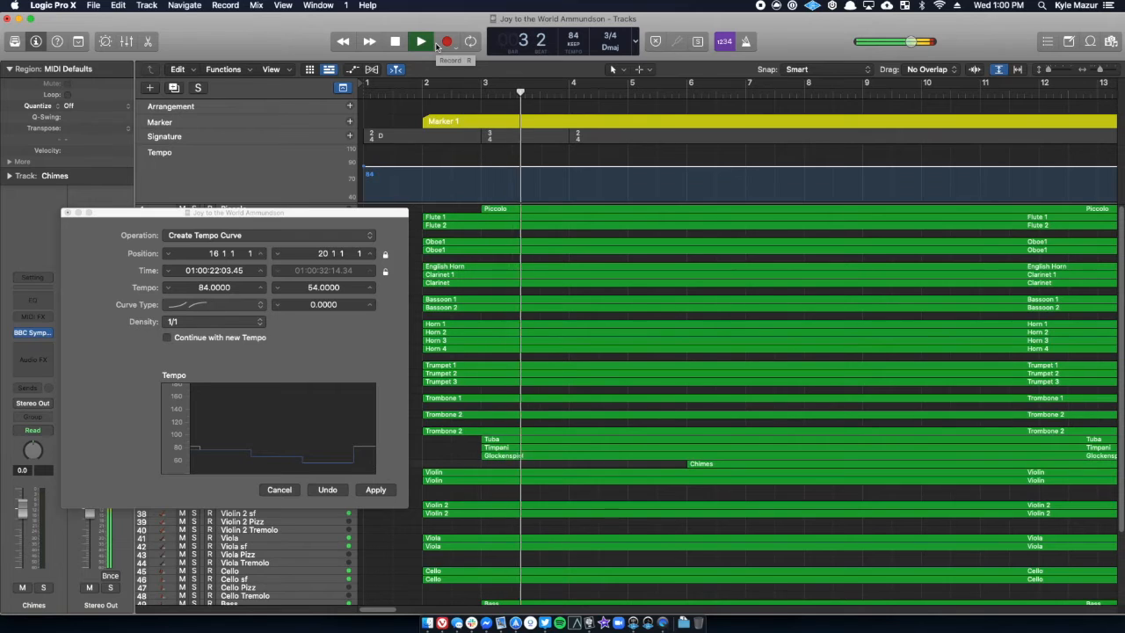
pyautogui.click(257, 302)
pyautogui.click(333, 334)
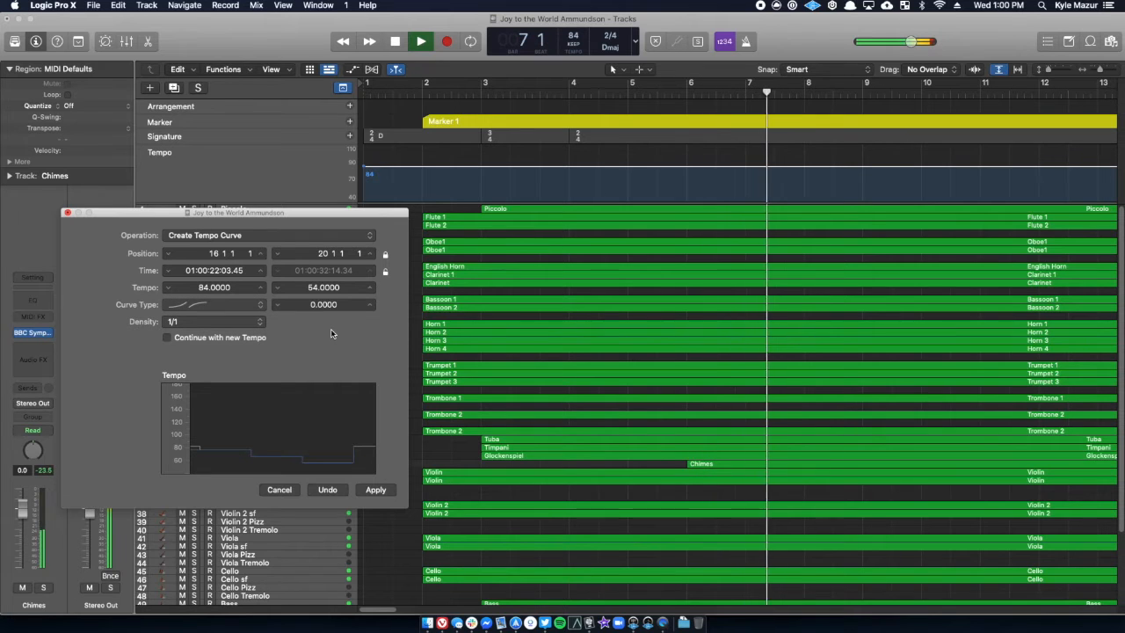
pyautogui.click(257, 324)
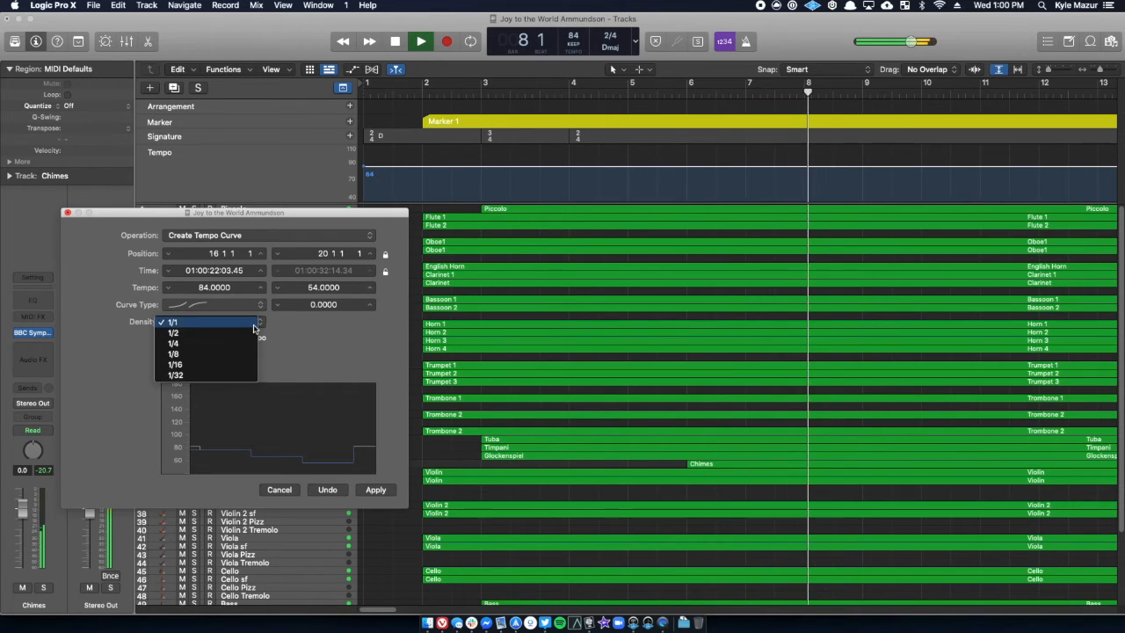
pyautogui.click(332, 334)
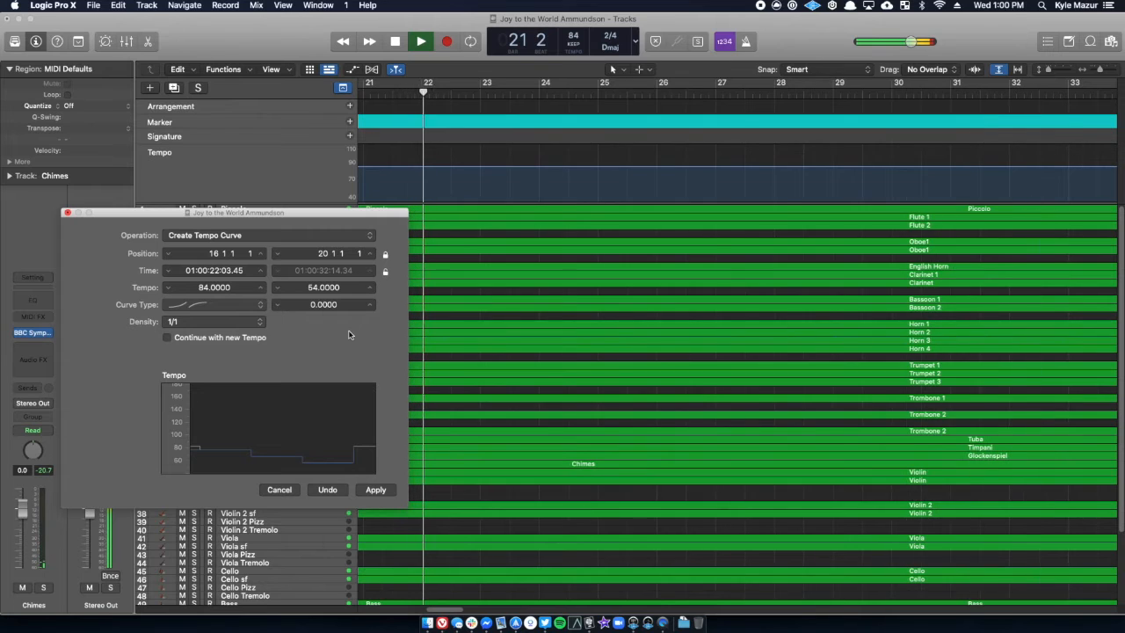
pyautogui.press('space')
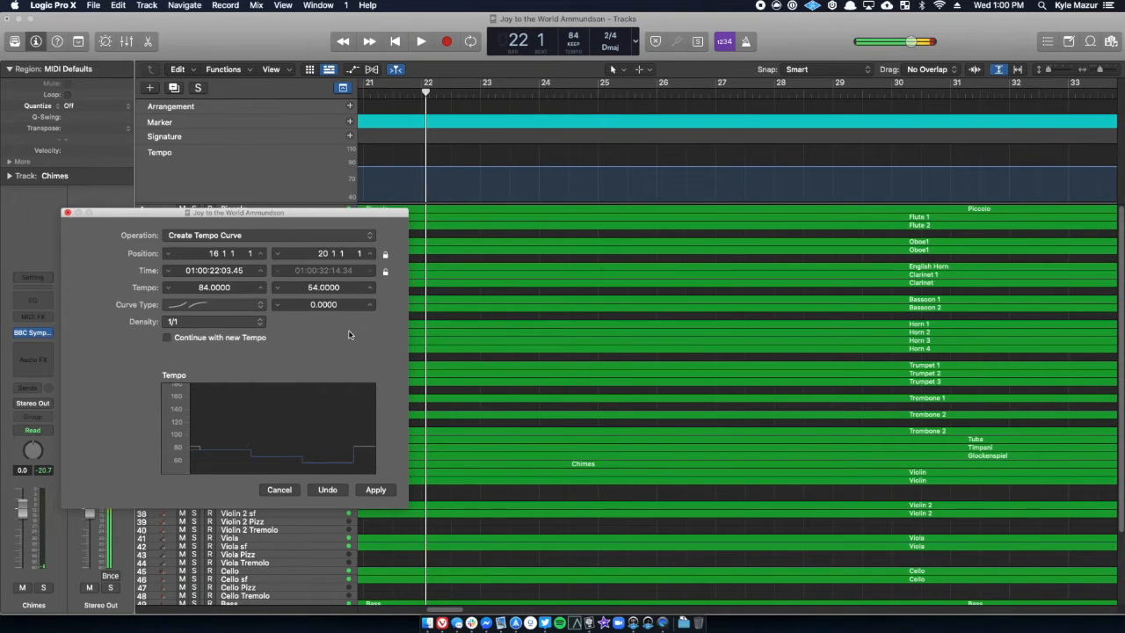
# Set the tempo curve's end tempo to 60, apply it, and bring the bars before Verse 1 into view
pyautogui.click(314, 288)
pyautogui.write('8')
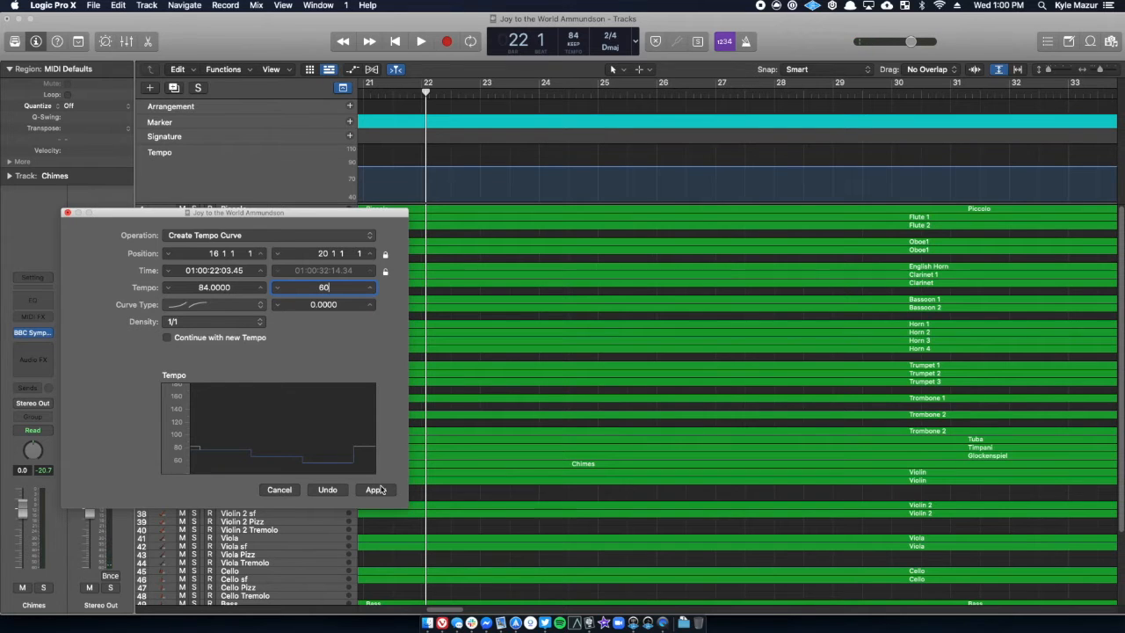
pyautogui.click(378, 492)
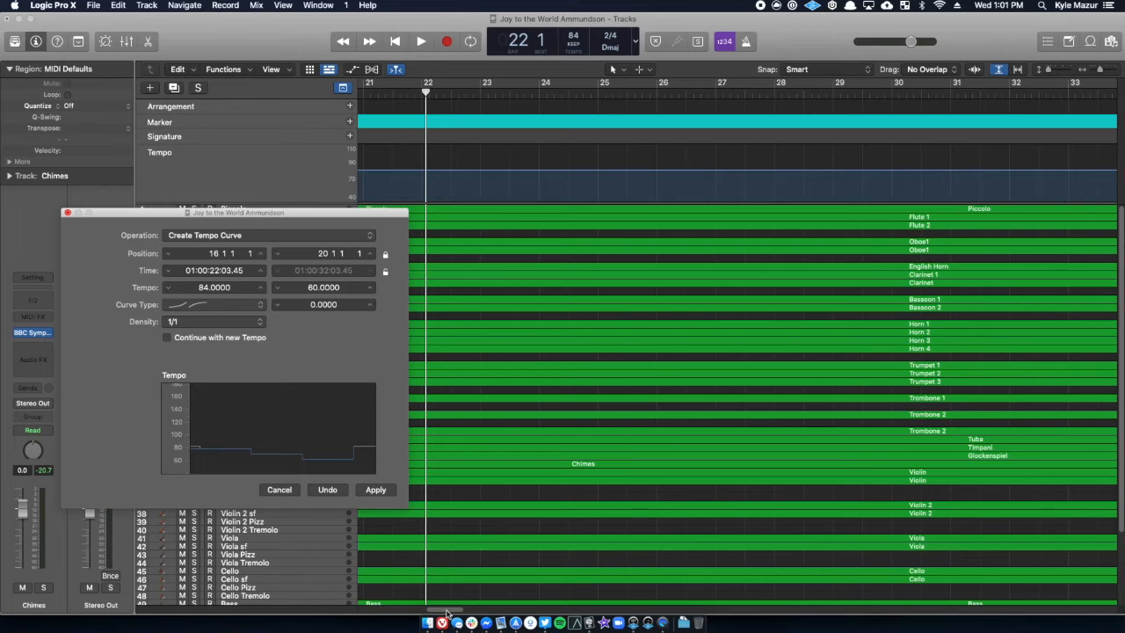
pyautogui.moveTo(448, 611); pyautogui.dragTo(413, 618)
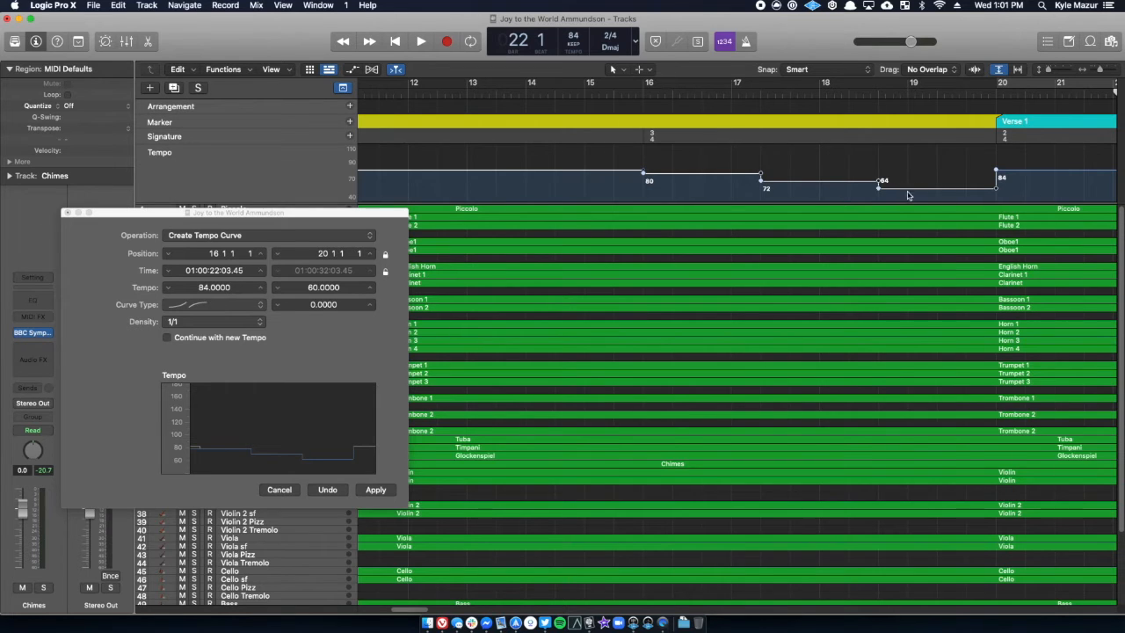
# Apply the tempo curve with a density of 1/16 and play from bar 14 into Verse 1 to check the slowdown
pyautogui.click(249, 321)
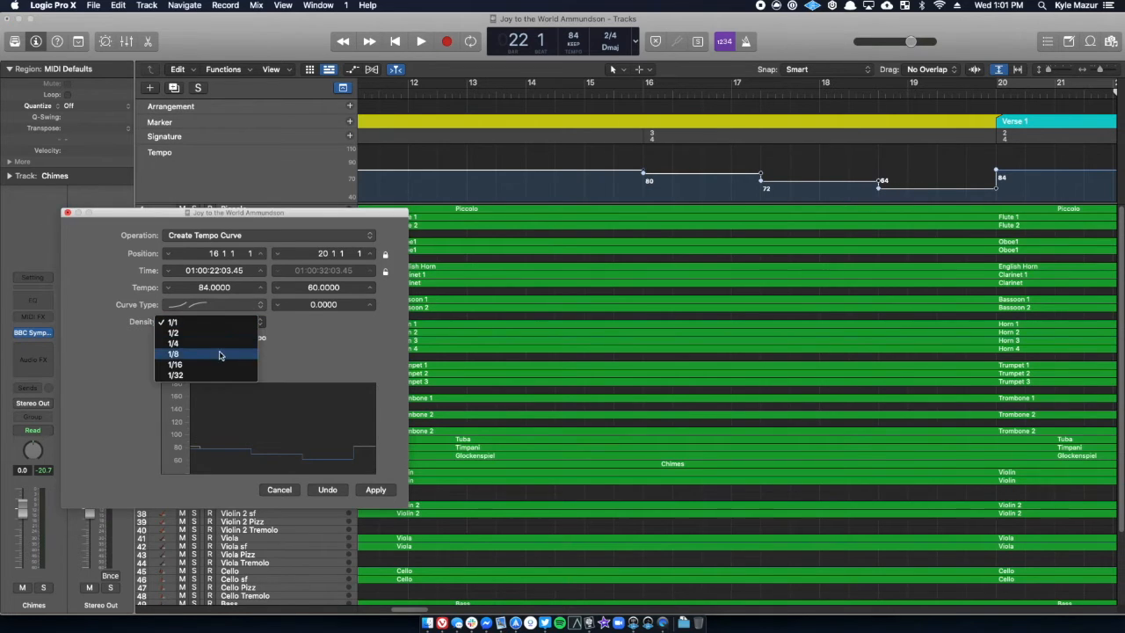
pyautogui.click(212, 364)
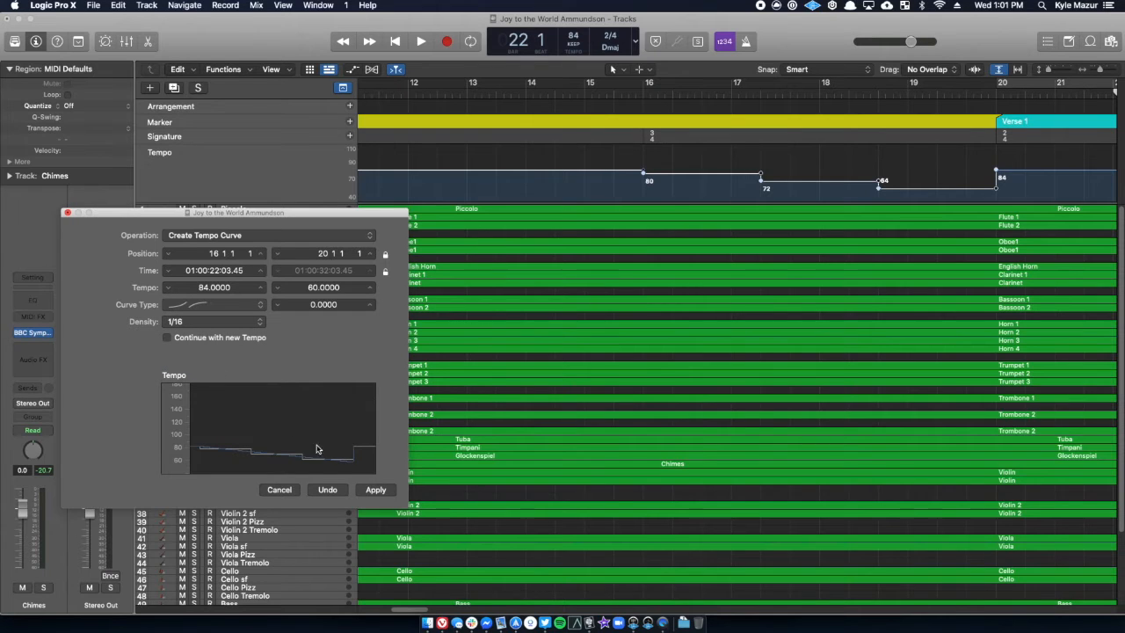
pyautogui.click(375, 489)
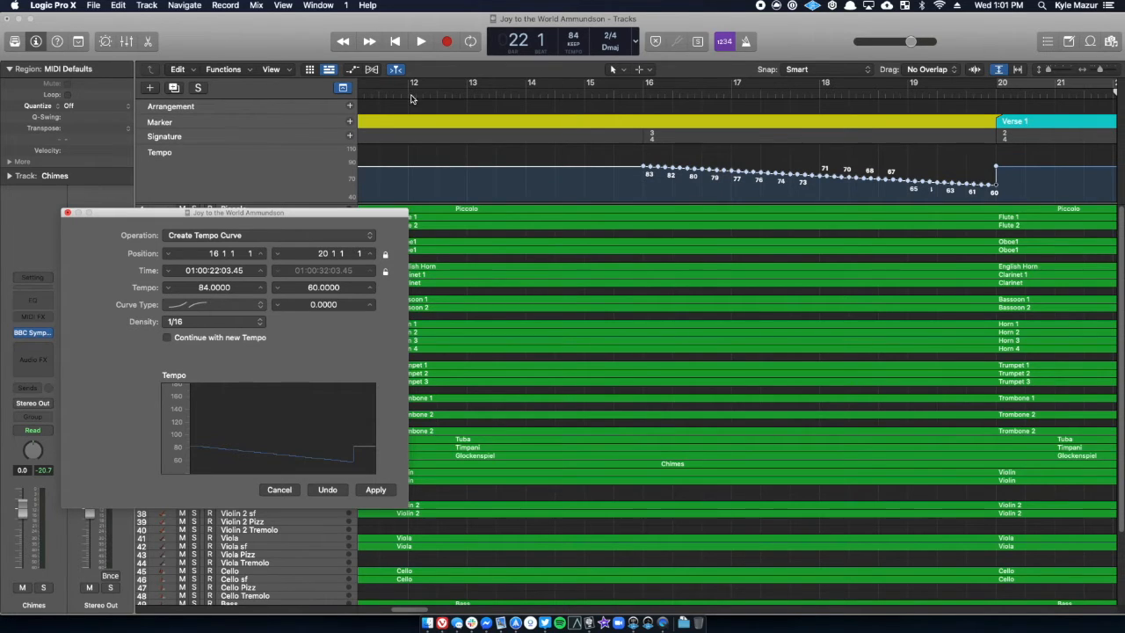
pyautogui.doubleClick(524, 94)
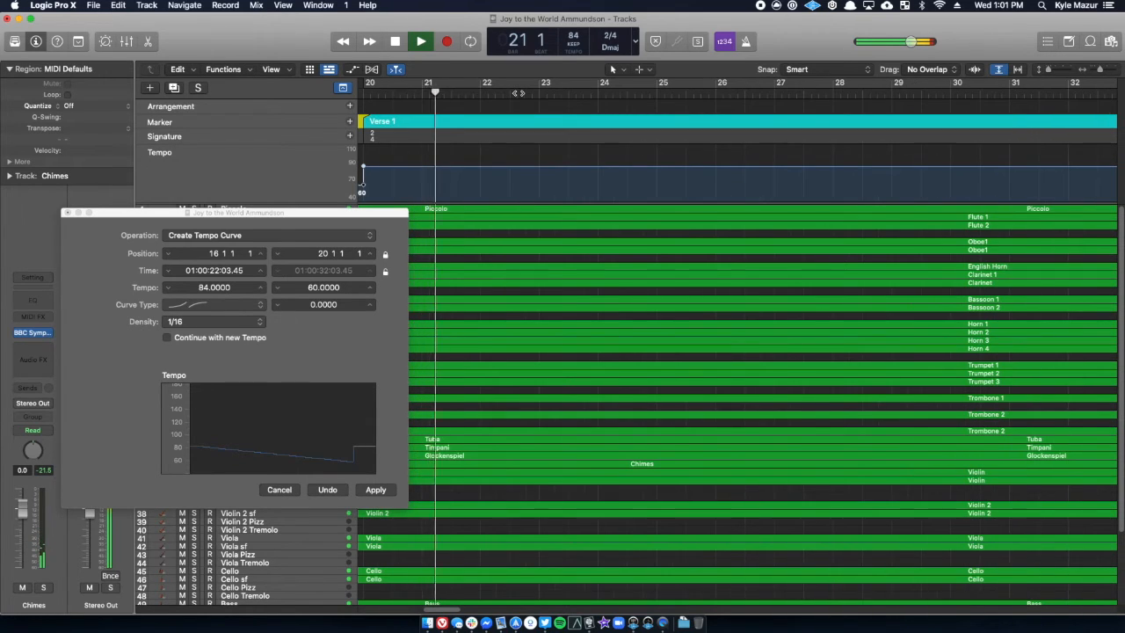
pyautogui.press('space')
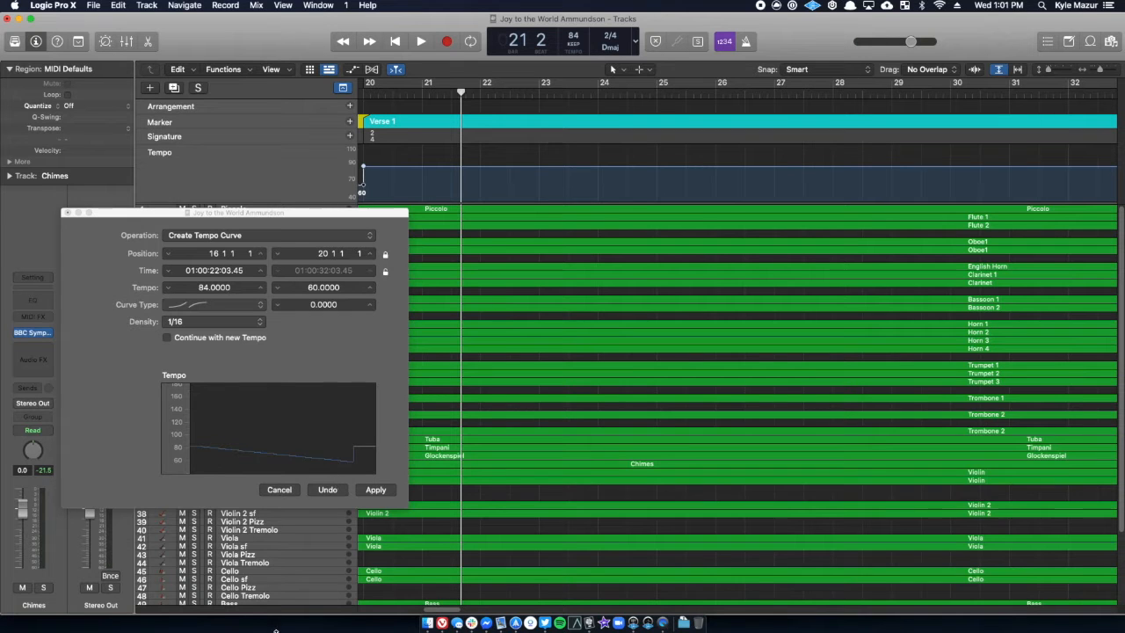
# Play the project from bar 34 to bar 40 to listen to the transition into Verse 2
pyautogui.moveTo(446, 609); pyautogui.dragTo(480, 609)
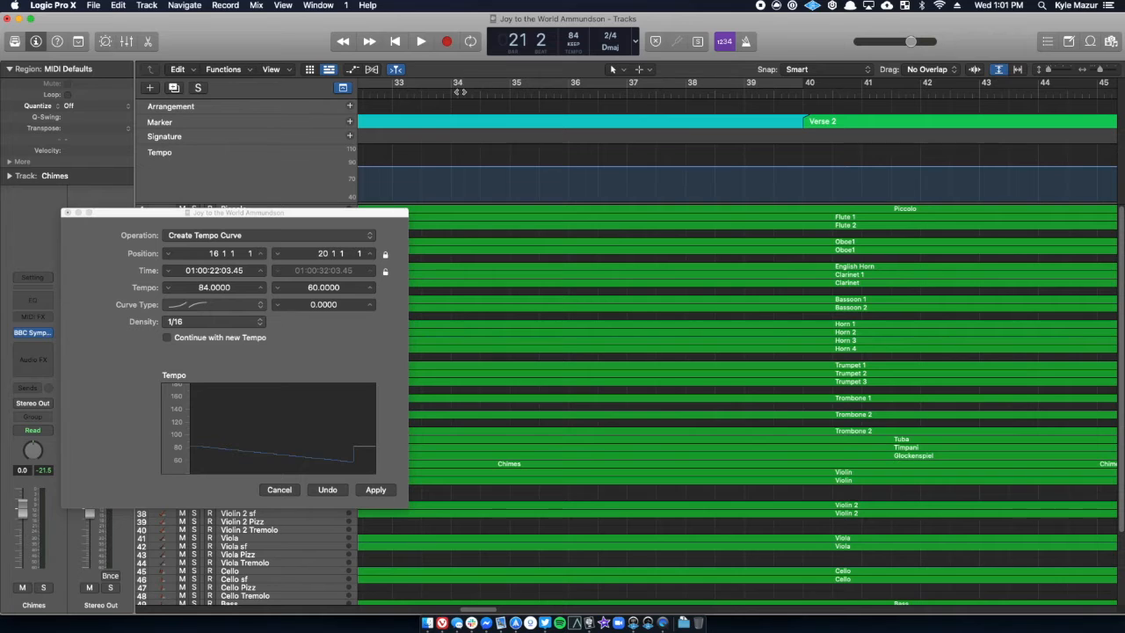
pyautogui.click(450, 93)
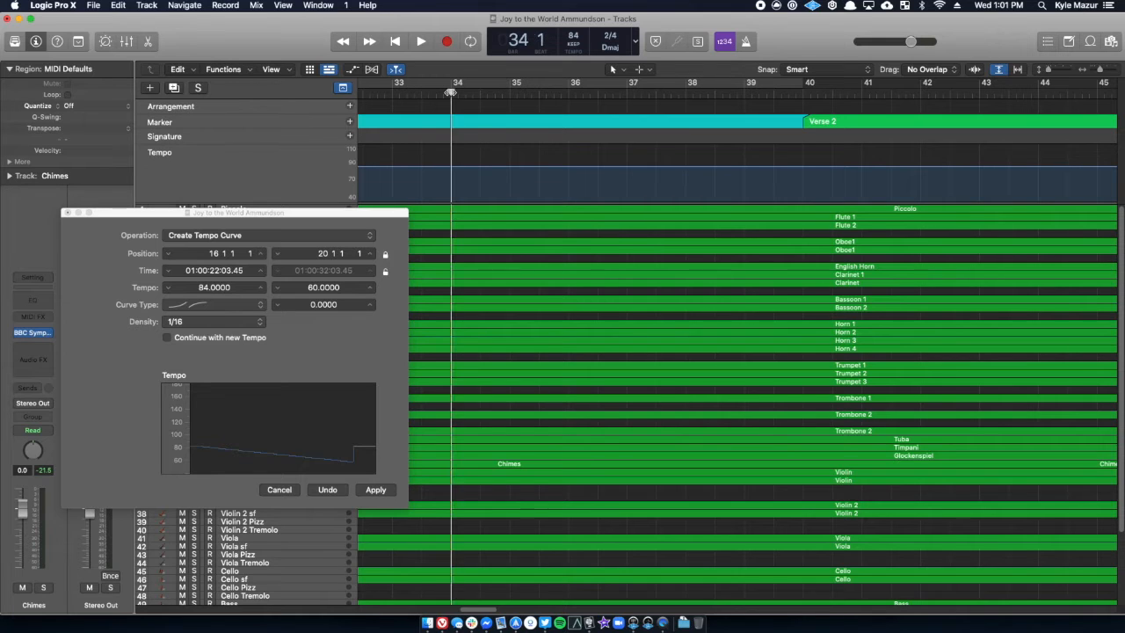
pyautogui.press('space')
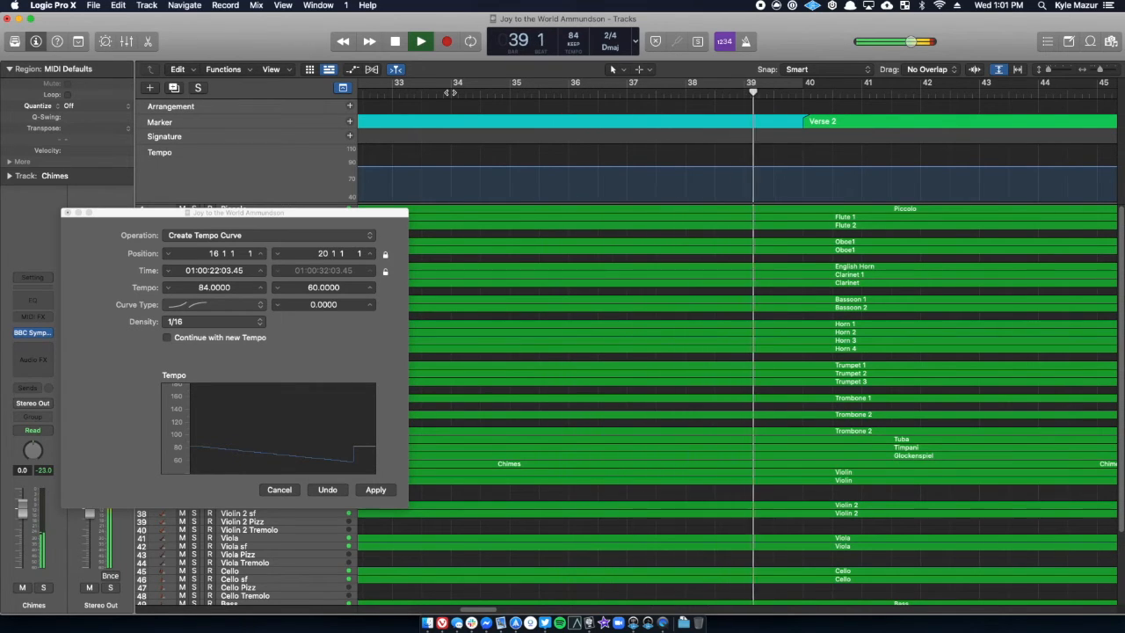
pyautogui.press('space')
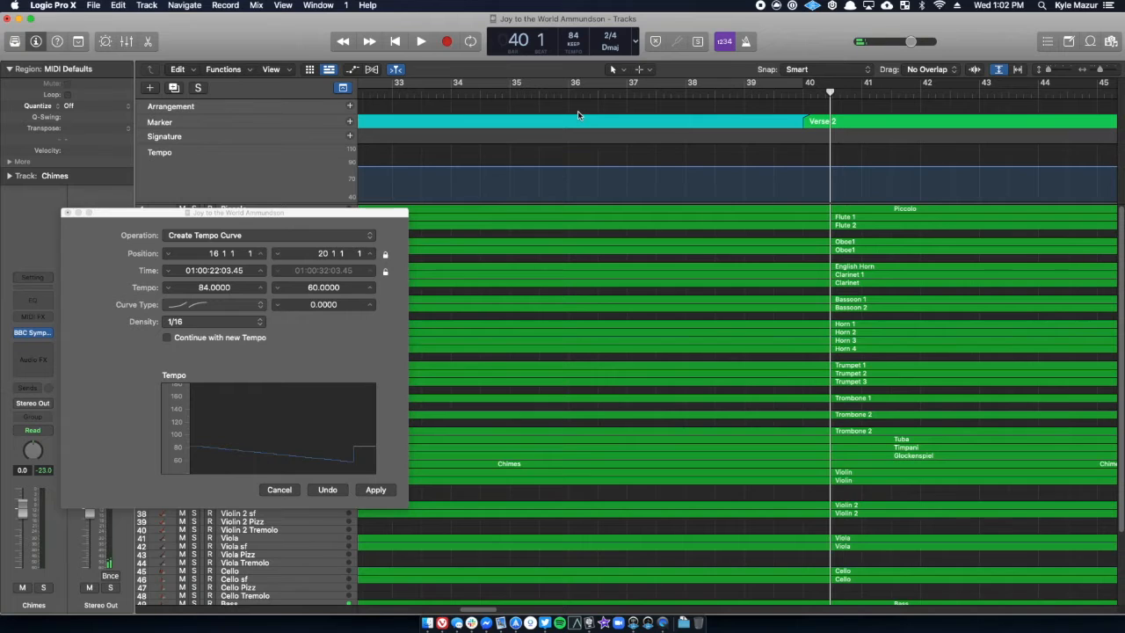
# Set the tempo curve's start position to 39 1 1 1 and its end position to 40 1 1 1, before Verse 2
pyautogui.click(745, 88)
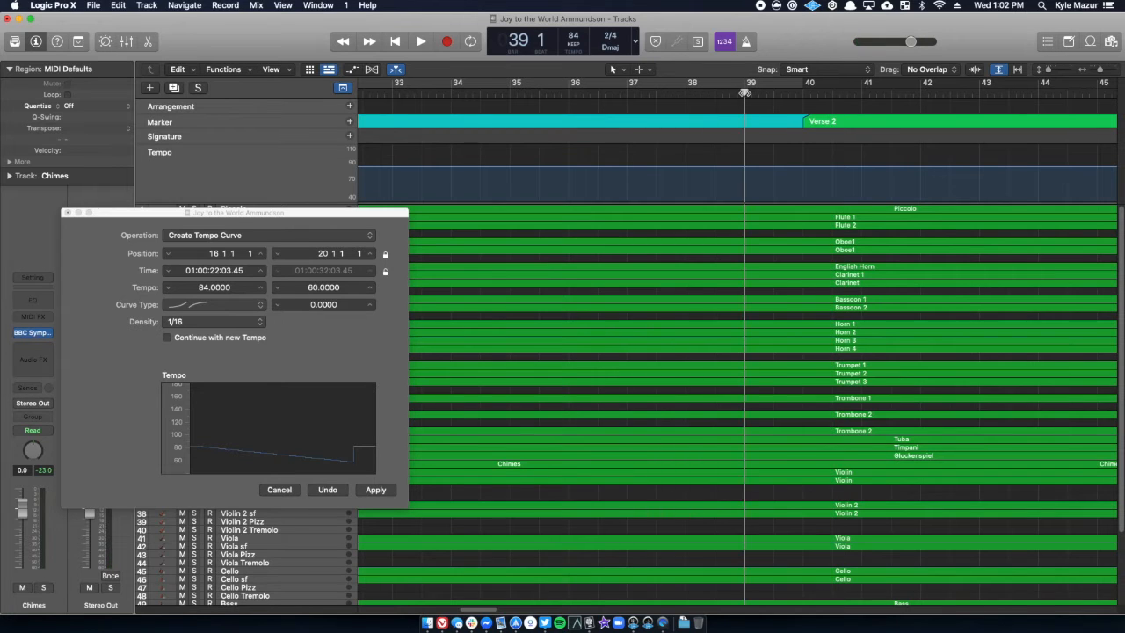
pyautogui.doubleClick(214, 254)
pyautogui.write('39')
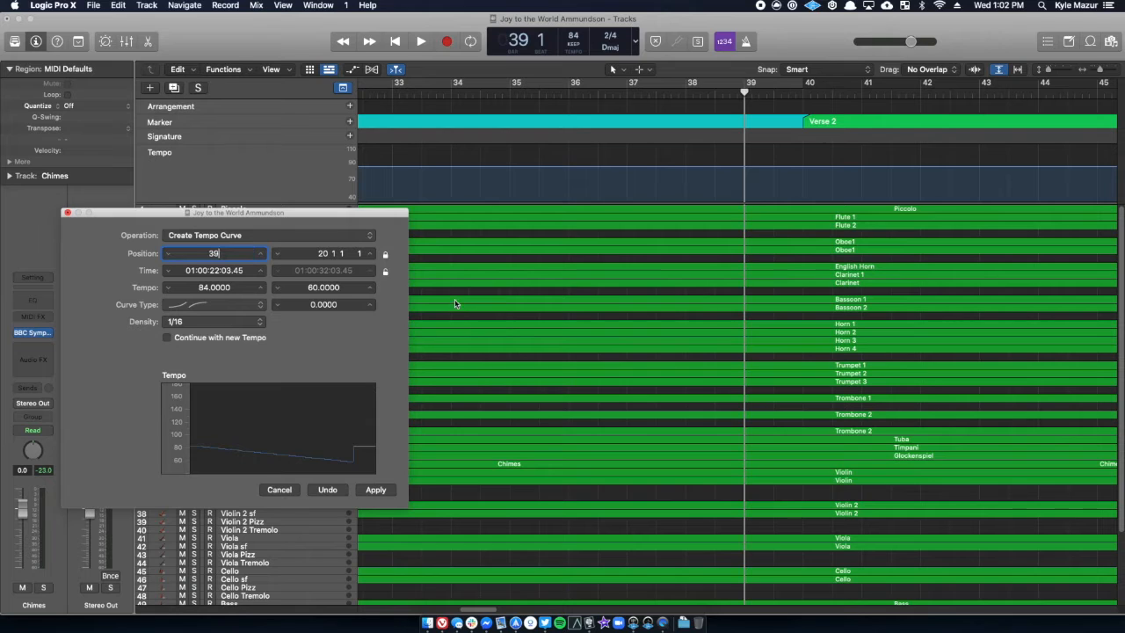
pyautogui.doubleClick(325, 253)
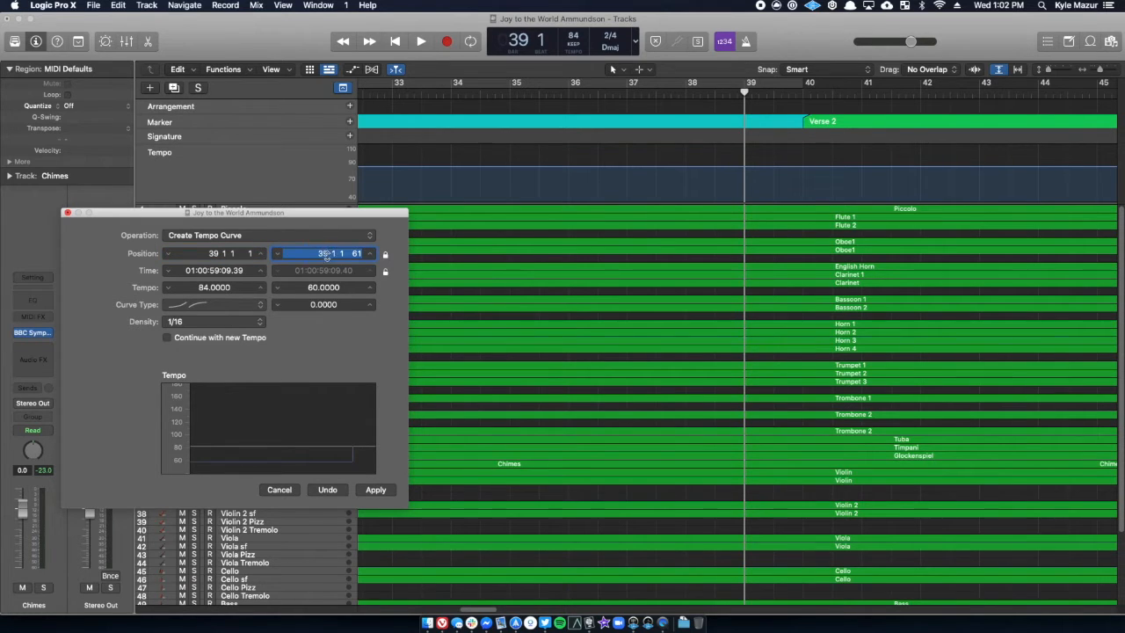
pyautogui.write('4')
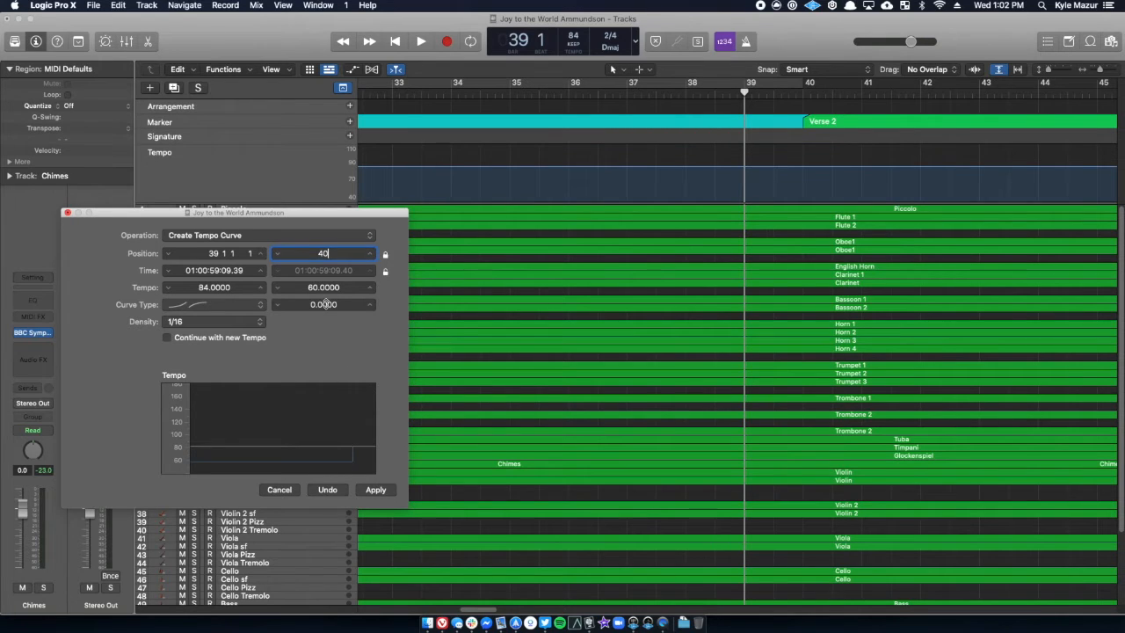
pyautogui.write('0')
pyautogui.press('Return')
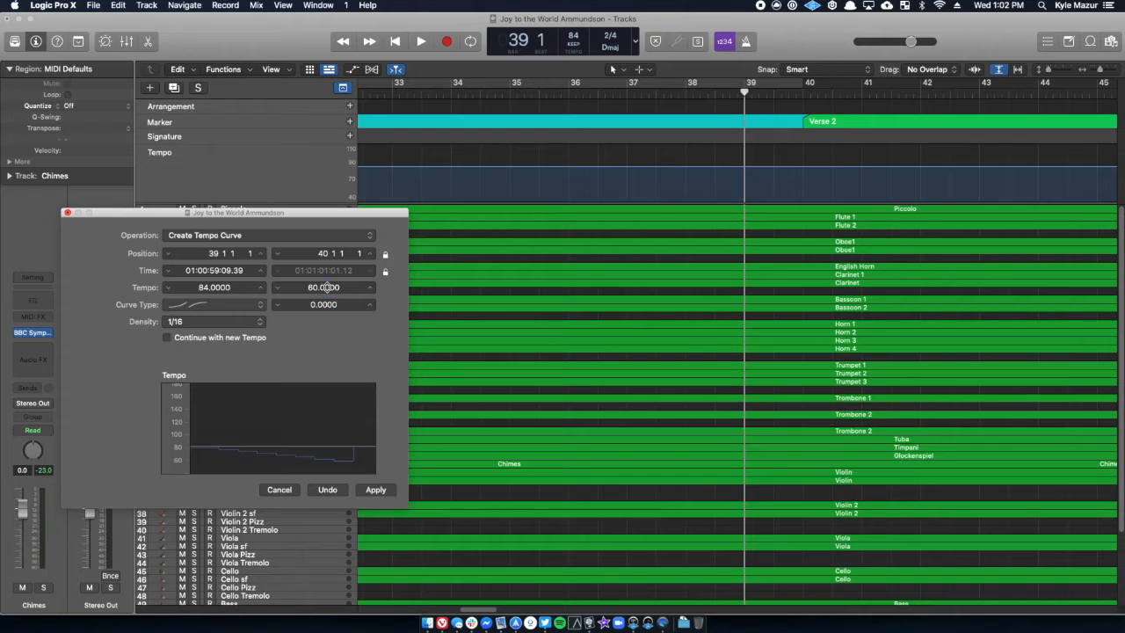
# Apply the tempo curve with an end tempo of 78 and play from bar 35 to bar 42 to check it
pyautogui.doubleClick(310, 287)
pyautogui.write('78')
pyautogui.click(377, 493)
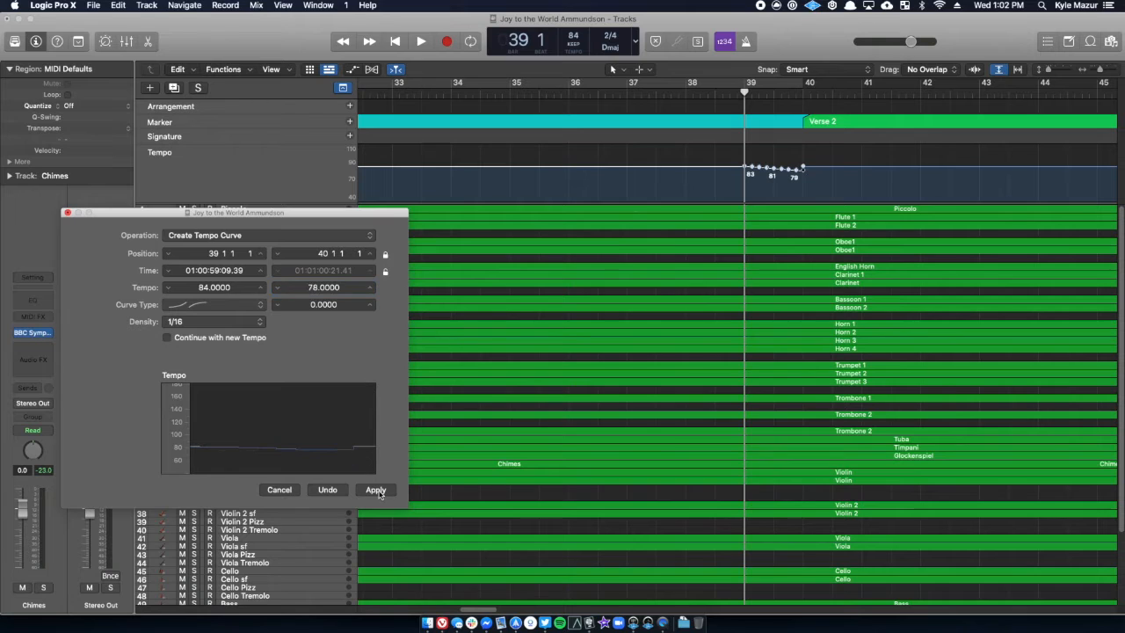
pyautogui.doubleClick(532, 97)
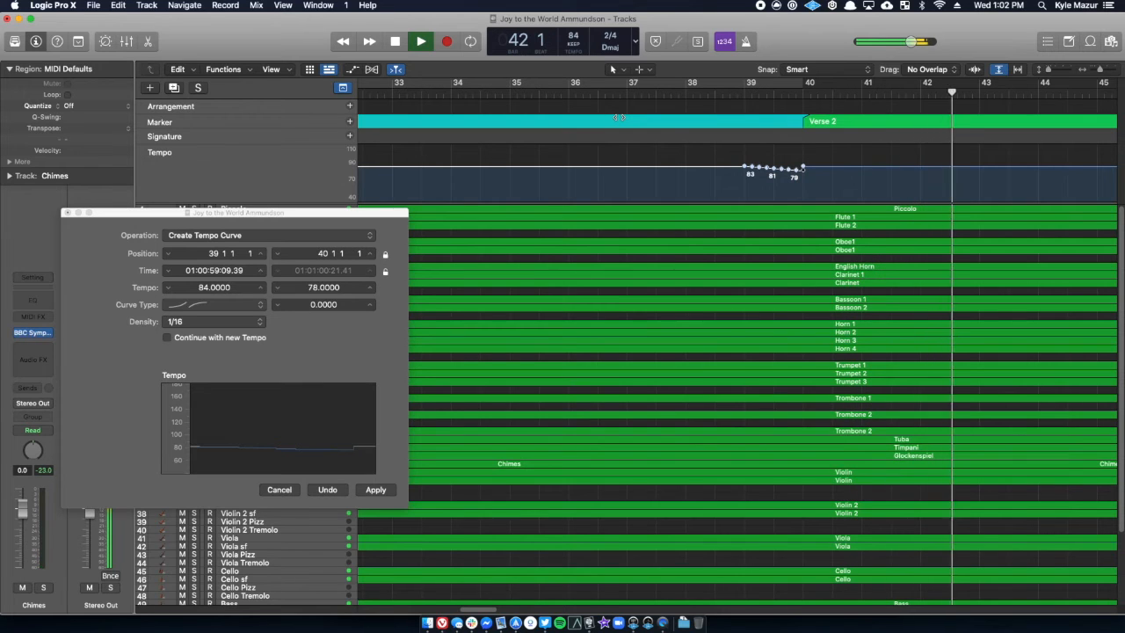
pyautogui.press('space')
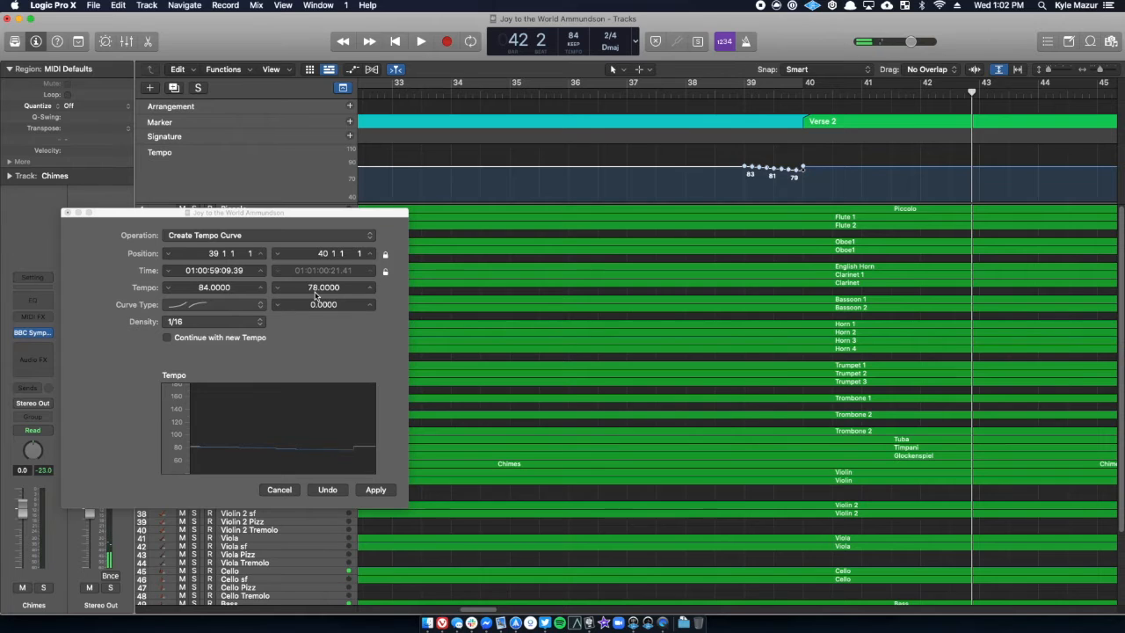
# Apply the tempo curve with an end tempo of 70 and play from bar 36 to bar 45 to check it
pyautogui.moveTo(317, 293); pyautogui.dragTo(316, 301)
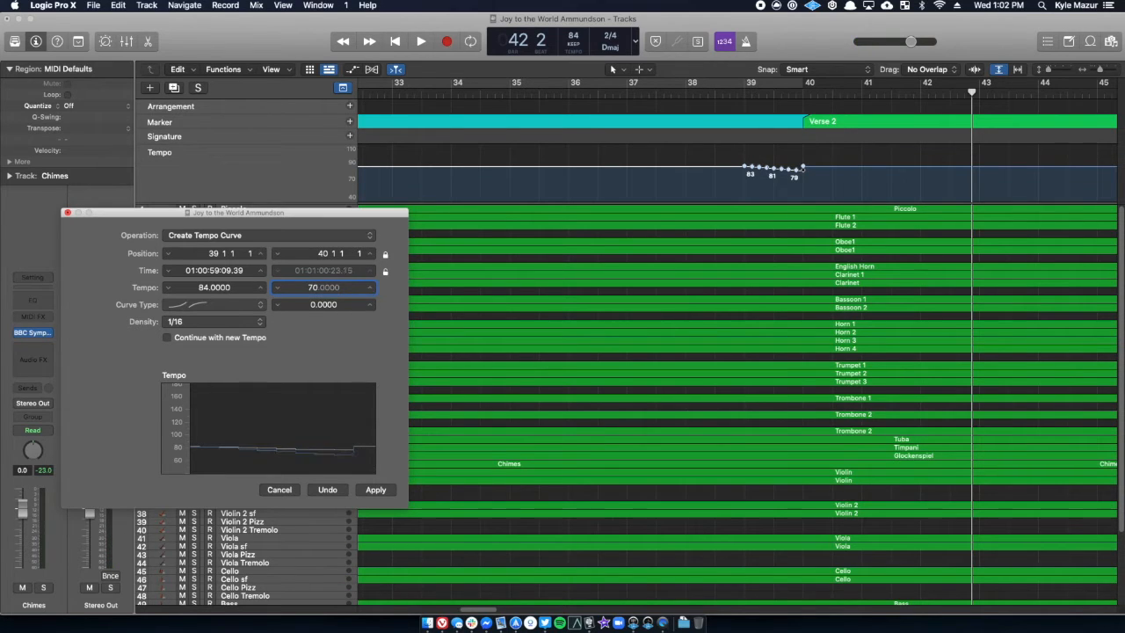
pyautogui.click(385, 493)
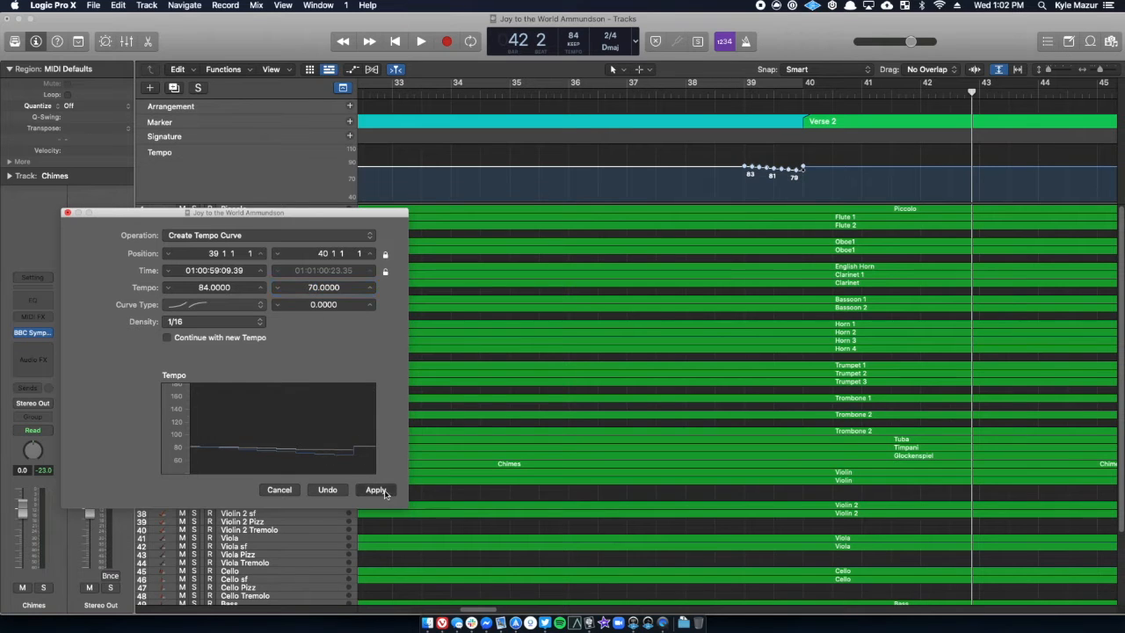
pyautogui.click(569, 96)
pyautogui.press('space')
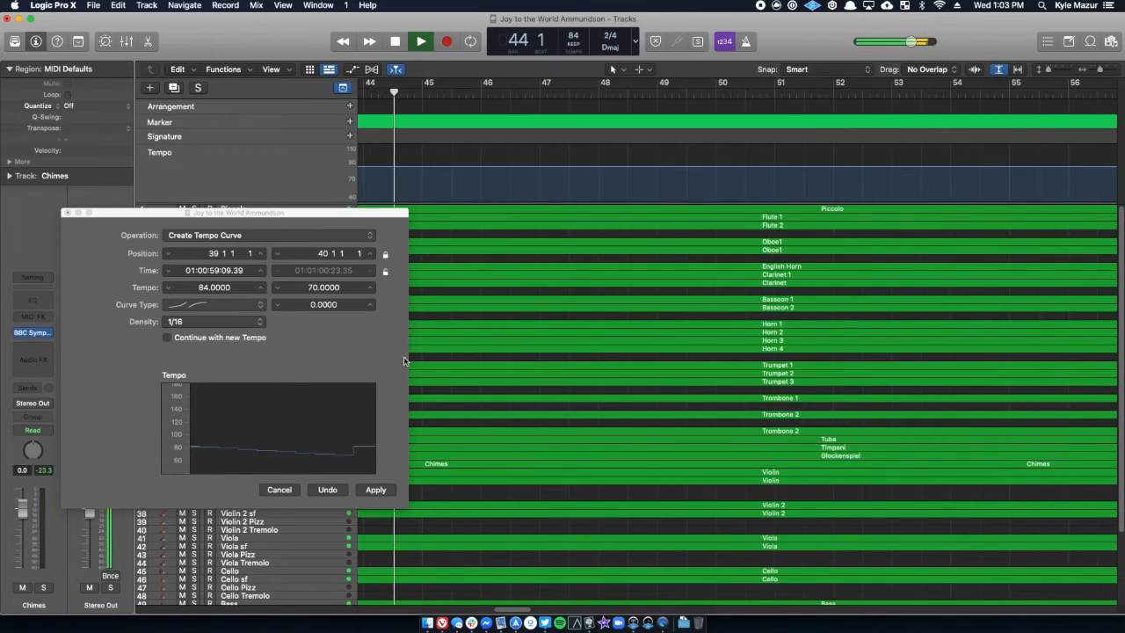
pyautogui.press('space')
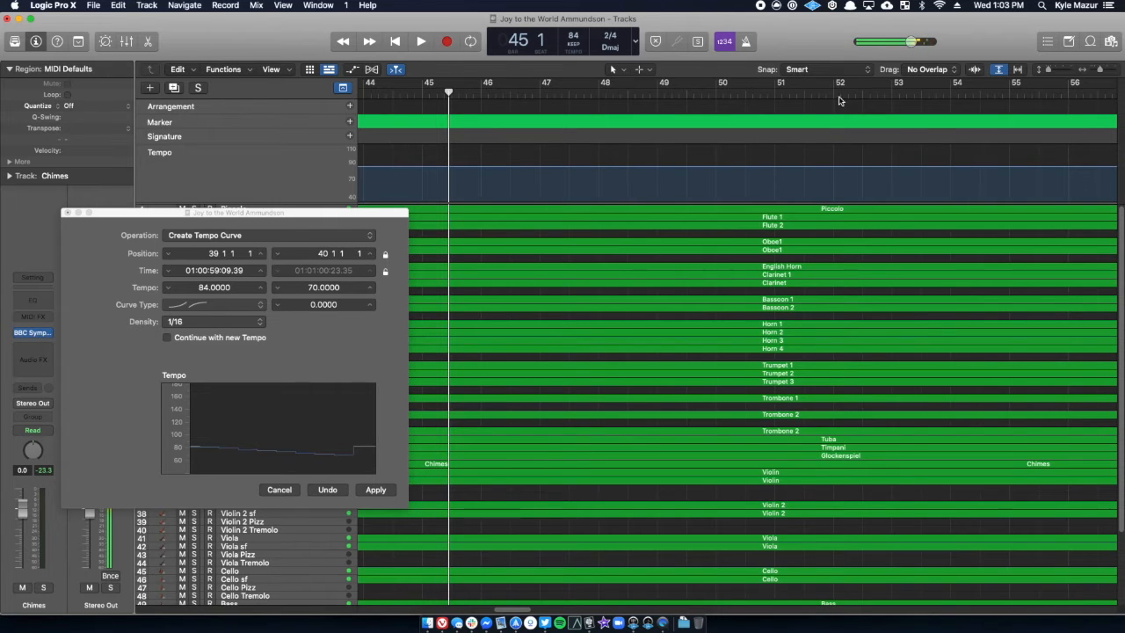
# Apply a tempo curve from position 59 1 1 1 to 60 1 1 1, leading into Verse 3
pyautogui.moveTo(518, 611); pyautogui.dragTo(547, 611)
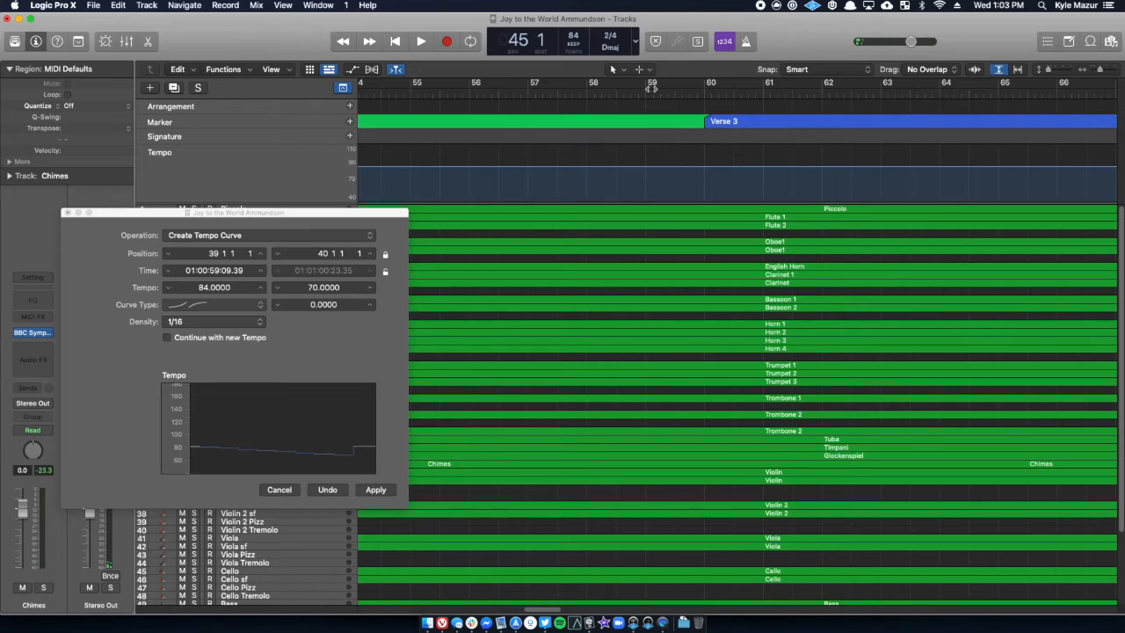
pyautogui.click(646, 94)
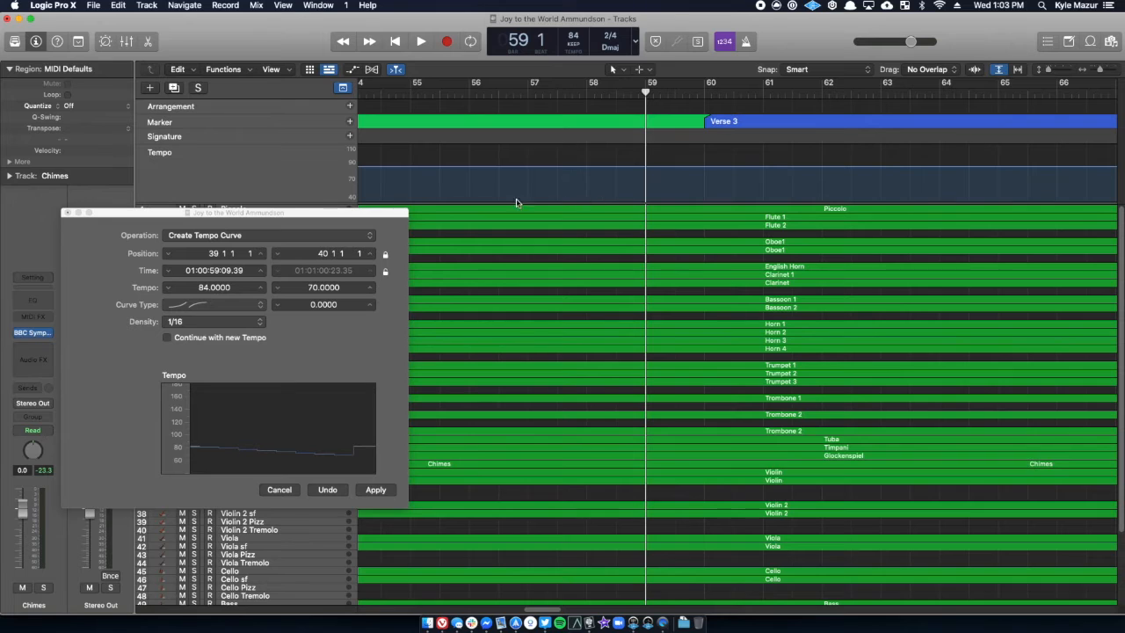
pyautogui.doubleClick(215, 252)
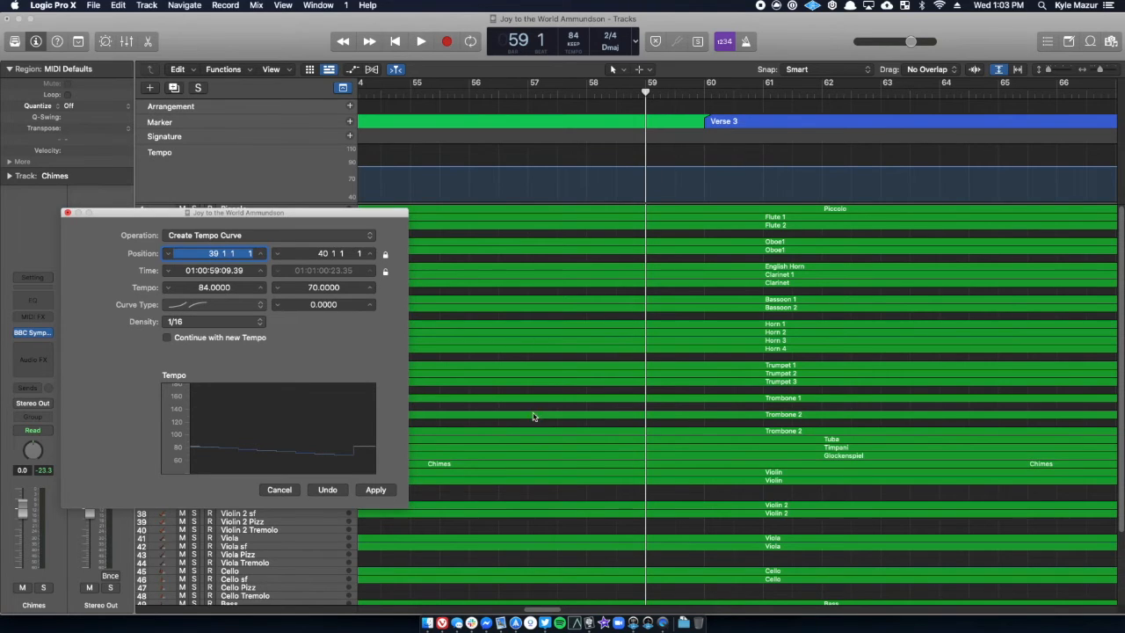
pyautogui.write('59')
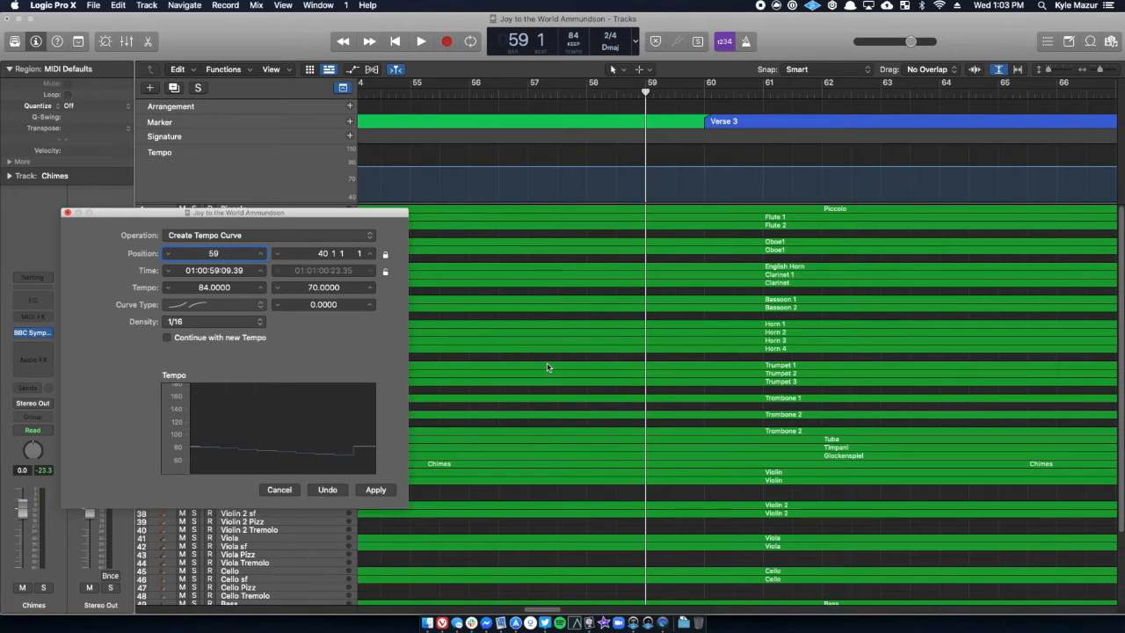
pyautogui.press('Return')
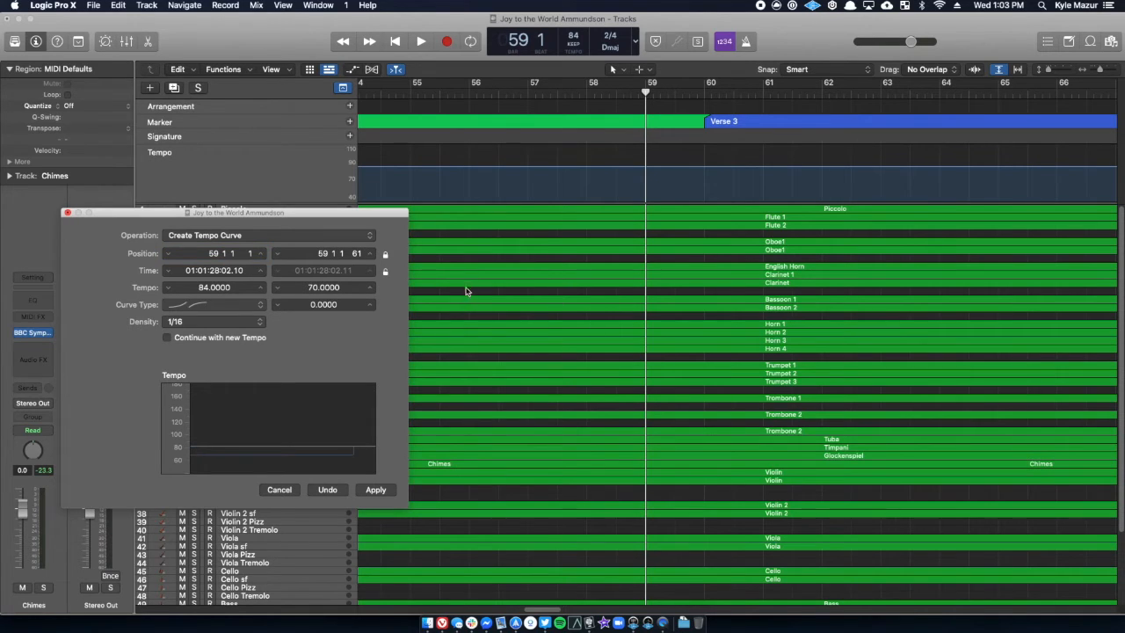
pyautogui.doubleClick(324, 253)
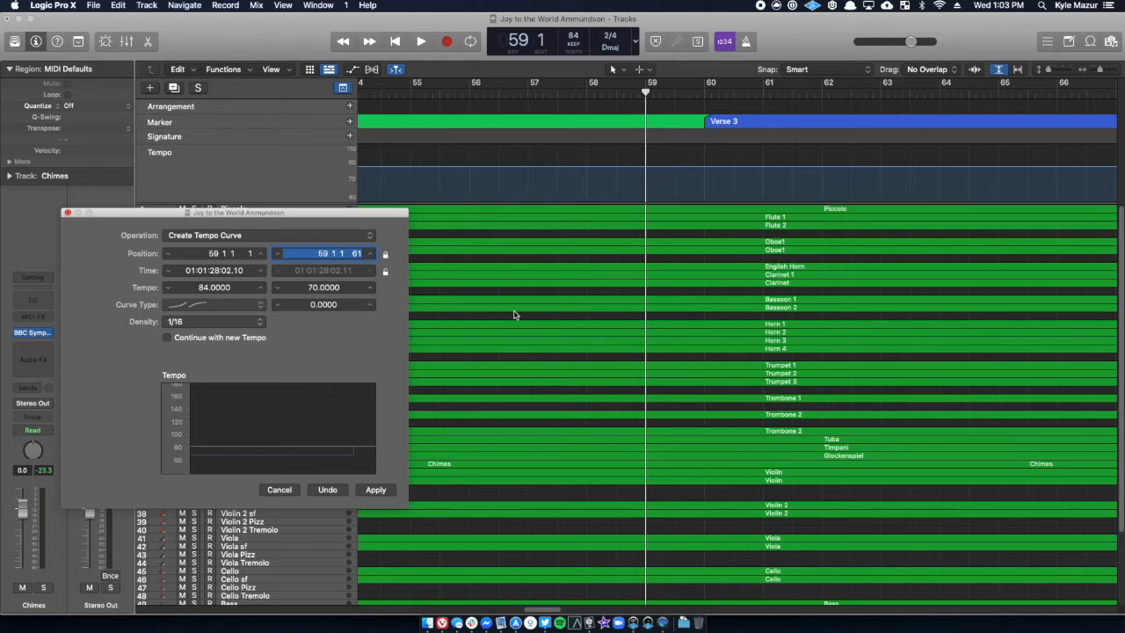
pyautogui.write('6')
pyautogui.press('Return')
pyautogui.click(376, 490)
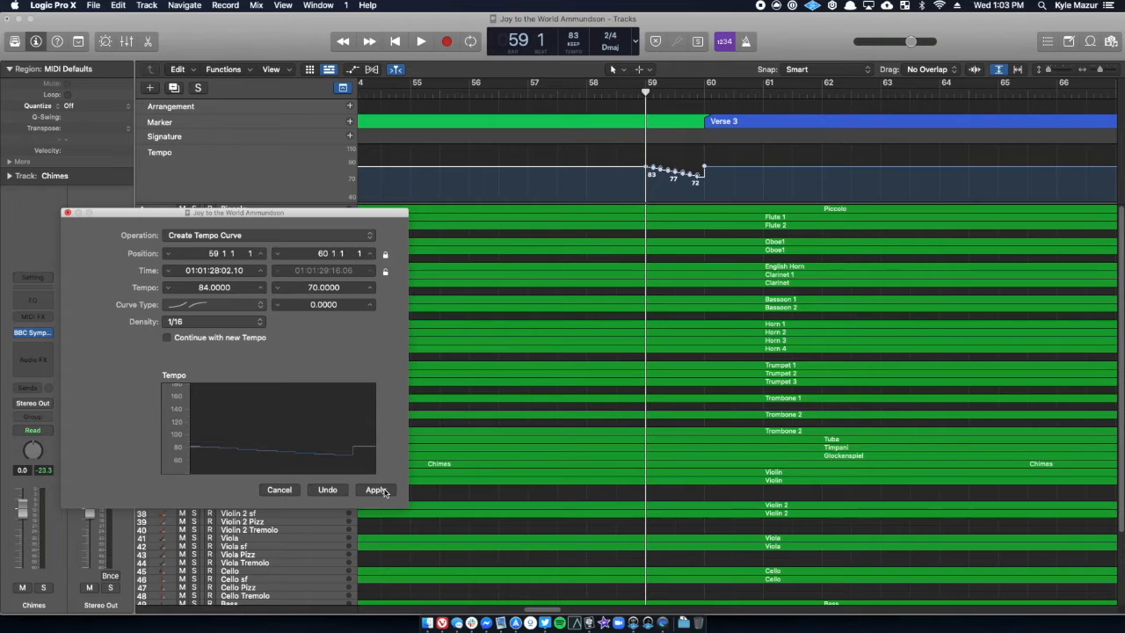
# Play from about bar 57 into Verse 3 to check the slowdown, stopping at bar 69 with playhead following enabled
pyautogui.doubleClick(524, 100)
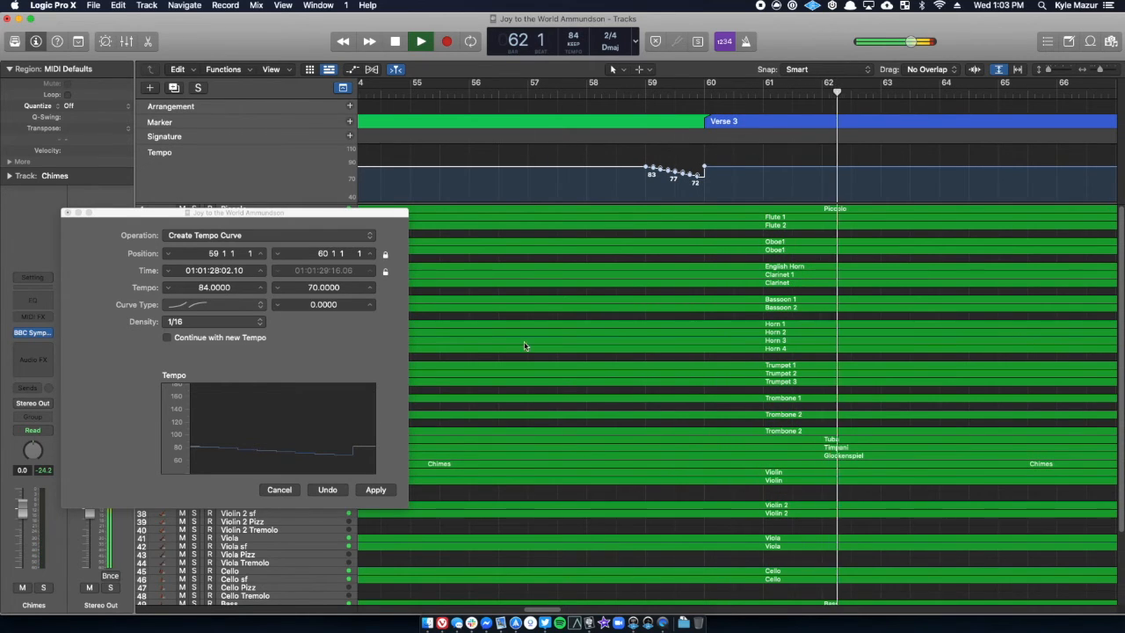
pyautogui.press('space')
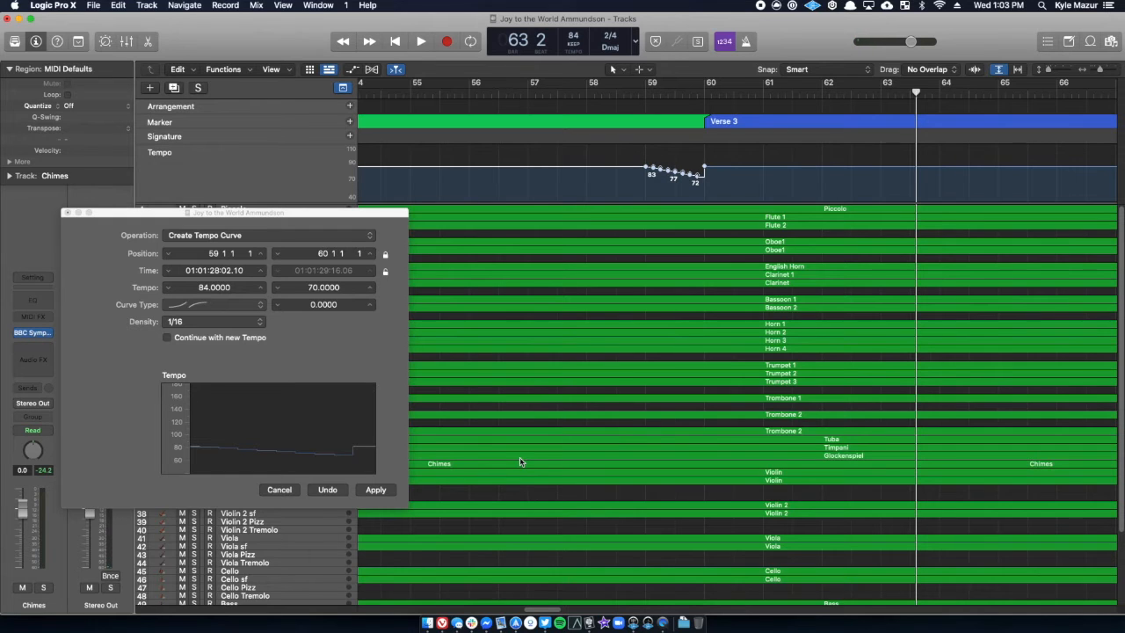
pyautogui.press('space')
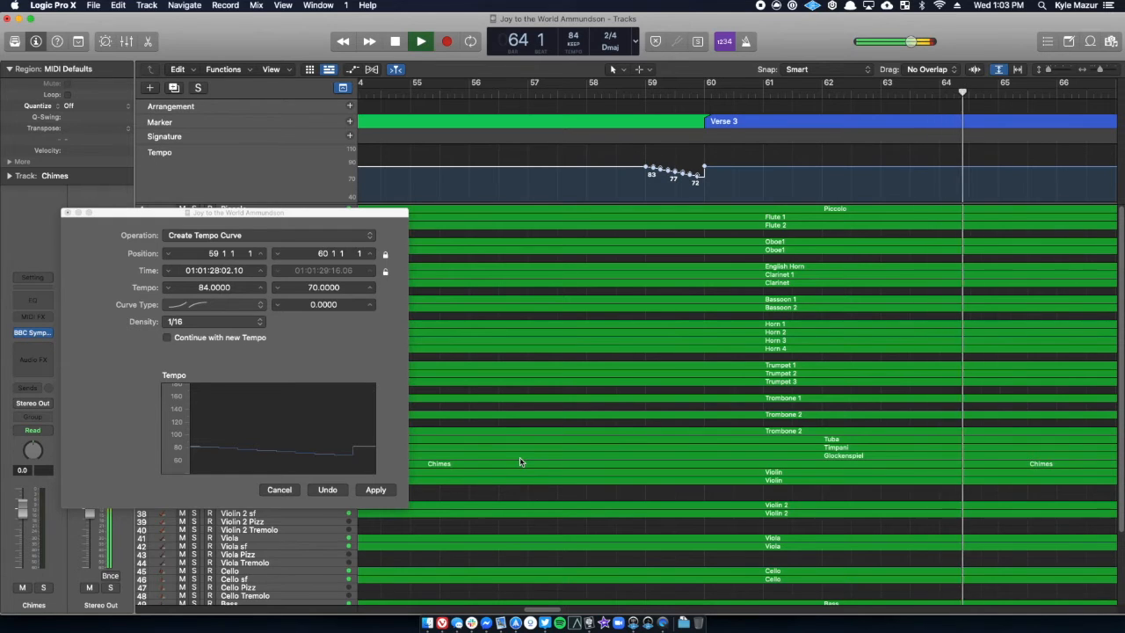
pyautogui.moveTo(541, 611); pyautogui.dragTo(560, 611)
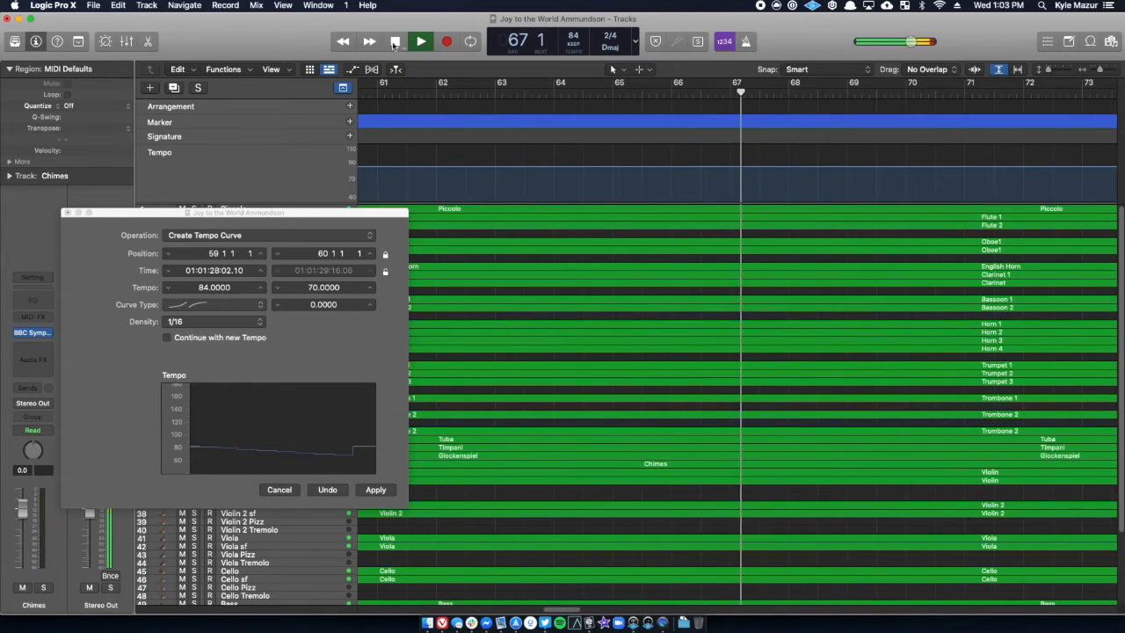
pyautogui.click(396, 71)
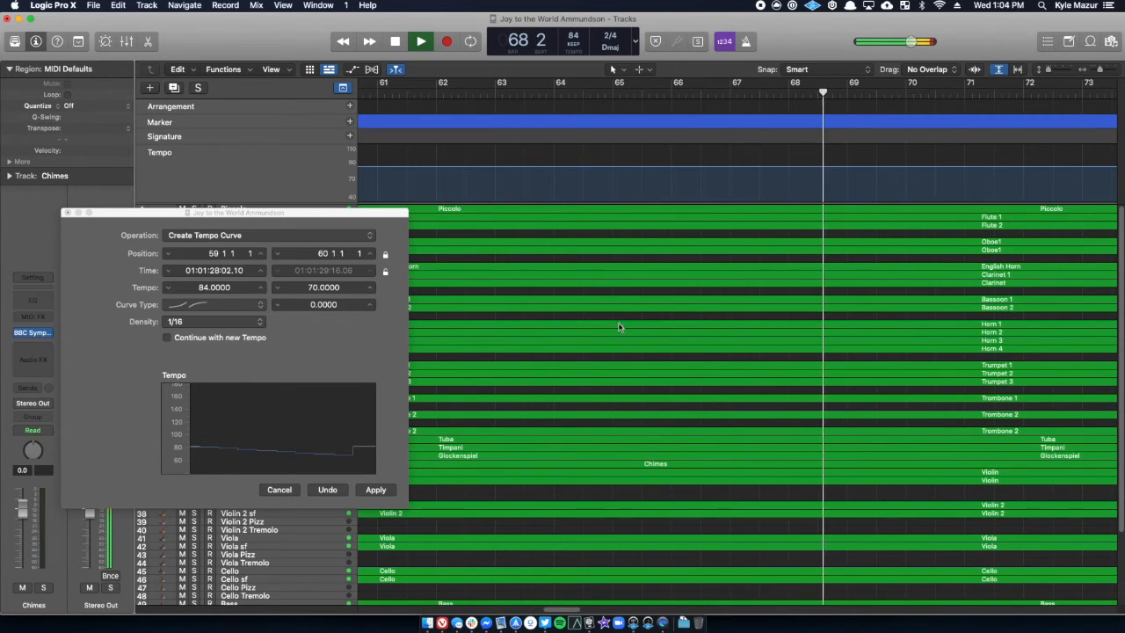
pyautogui.press('space')
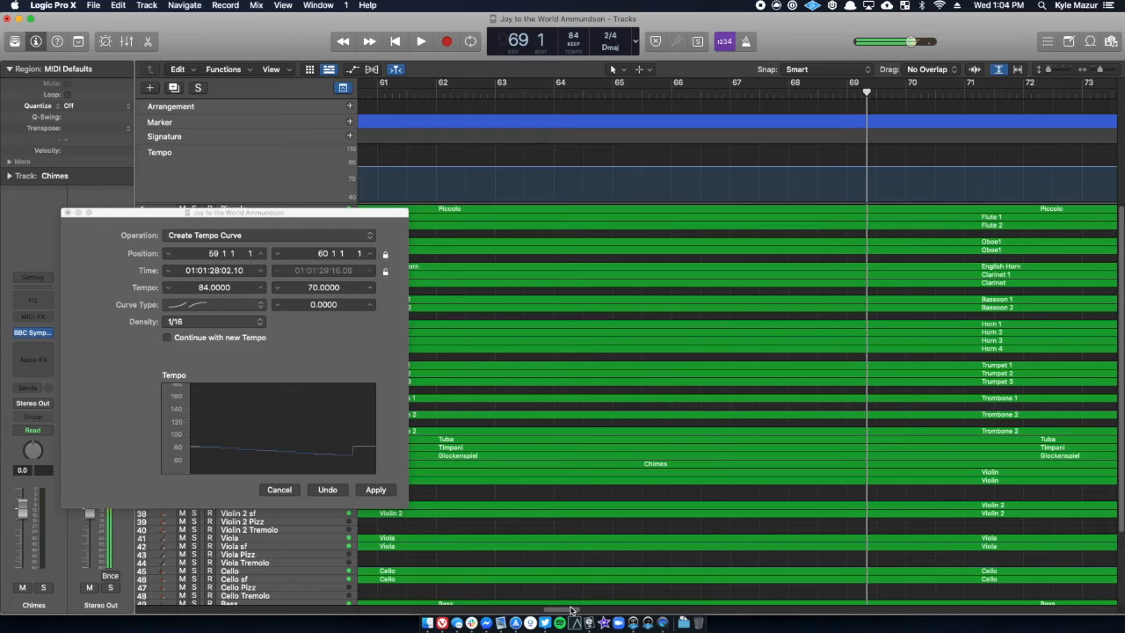
pyautogui.moveTo(571, 613)
pyautogui.mouseDown()
pyautogui.moveTo(712, 600)
pyautogui.moveTo(579, 595)
pyautogui.mouseUp()
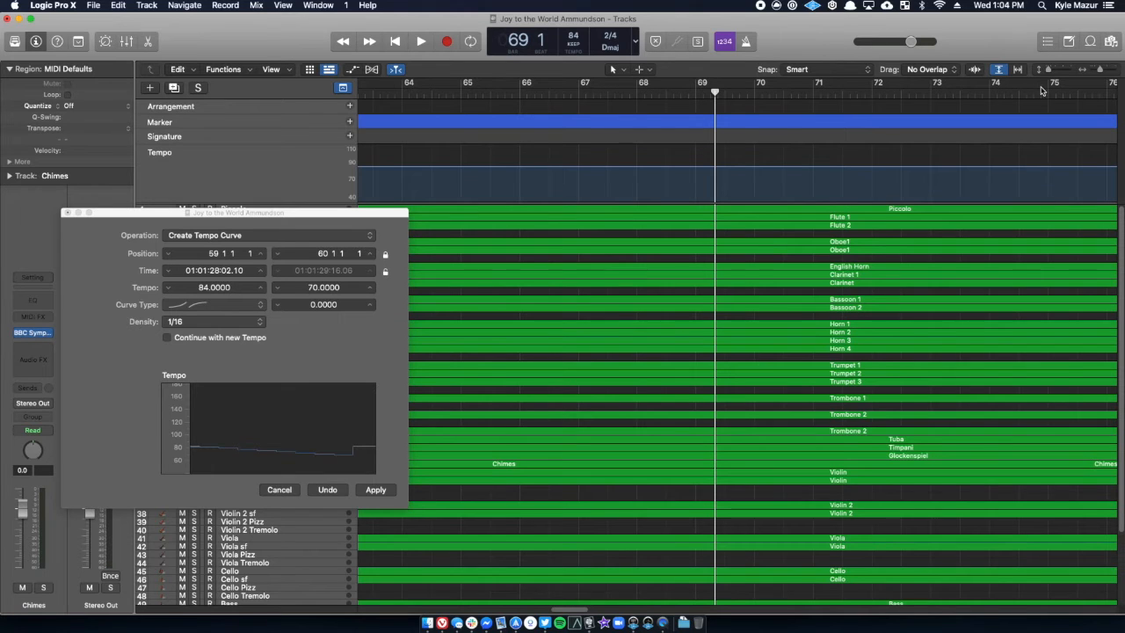
# Play on from bar 69 to find the next verse and add a marker named "Verse 4" at bar 84
pyautogui.press('space')
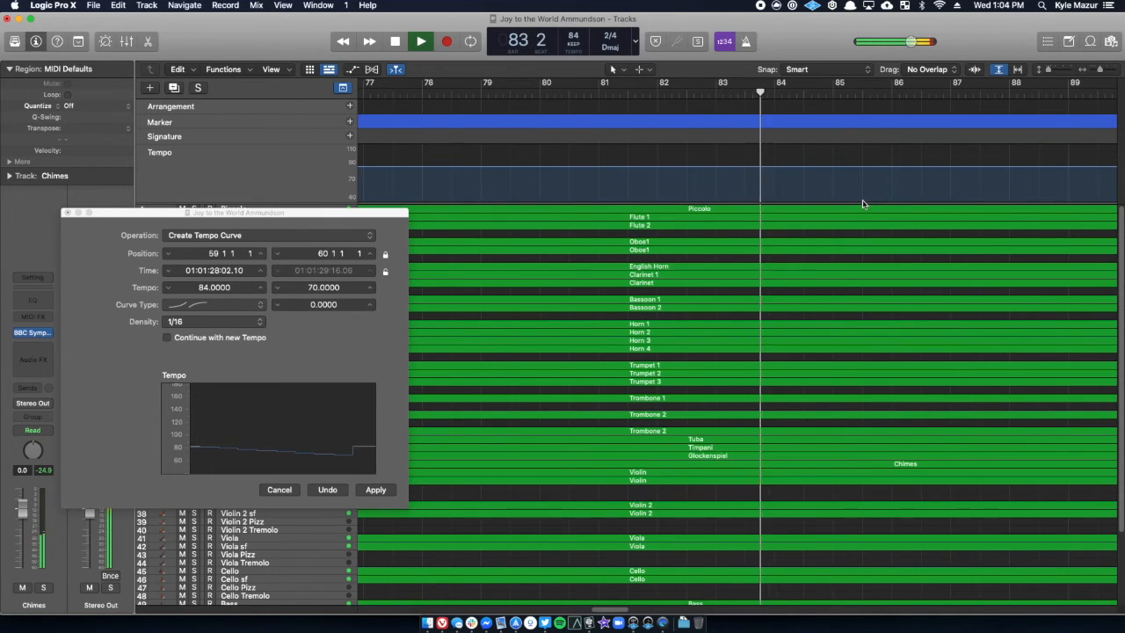
pyautogui.press('space')
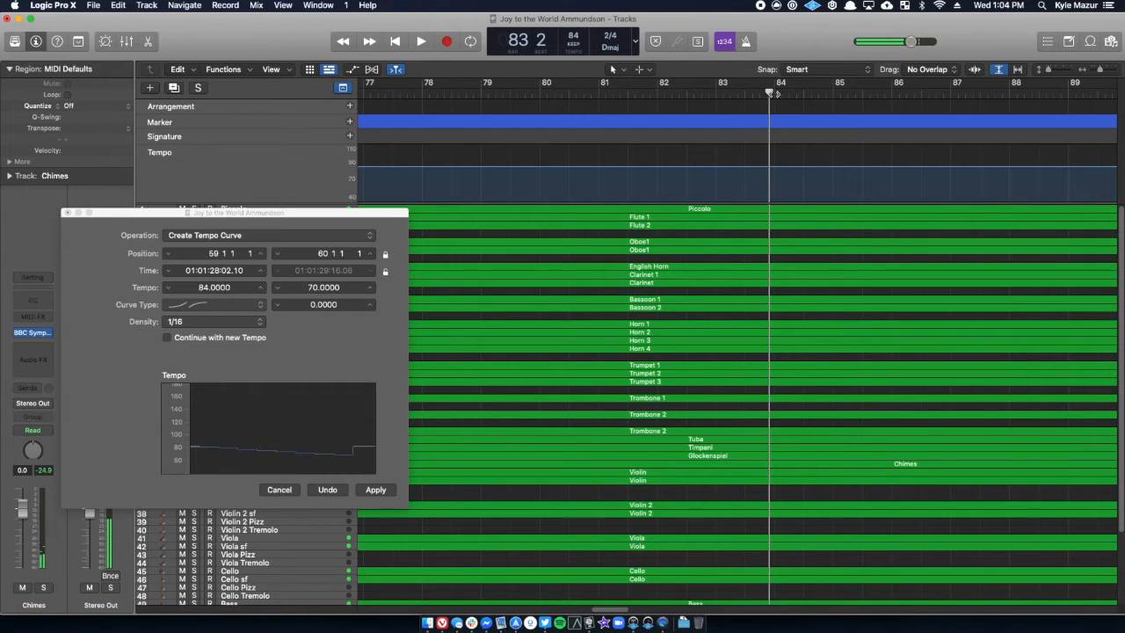
pyautogui.click(775, 93)
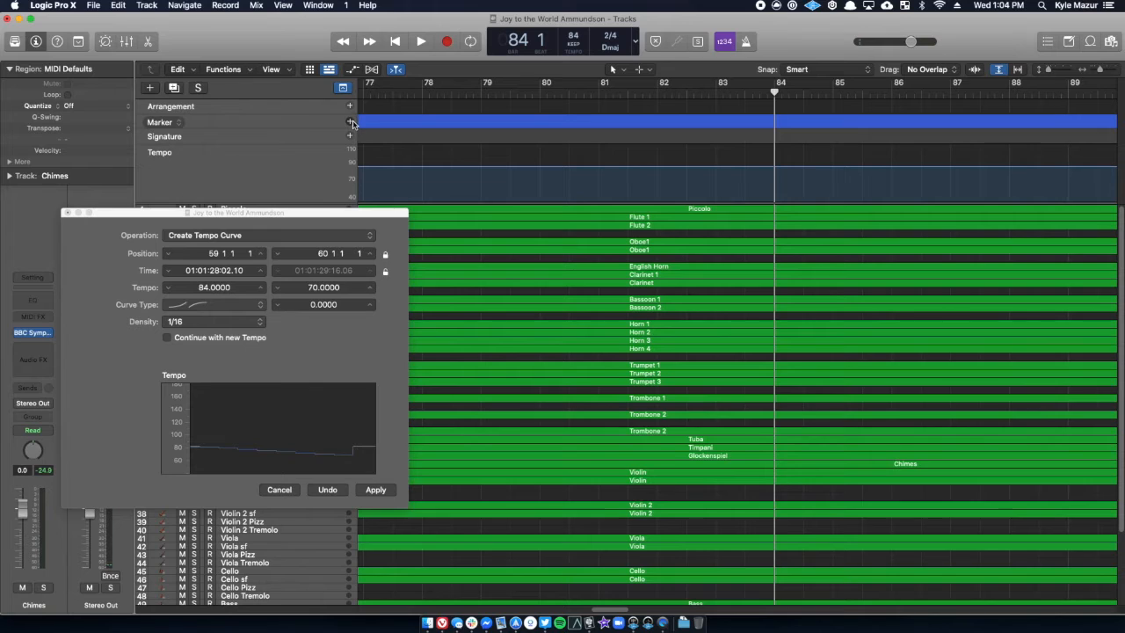
pyautogui.click(350, 122)
pyautogui.doubleClick(800, 120)
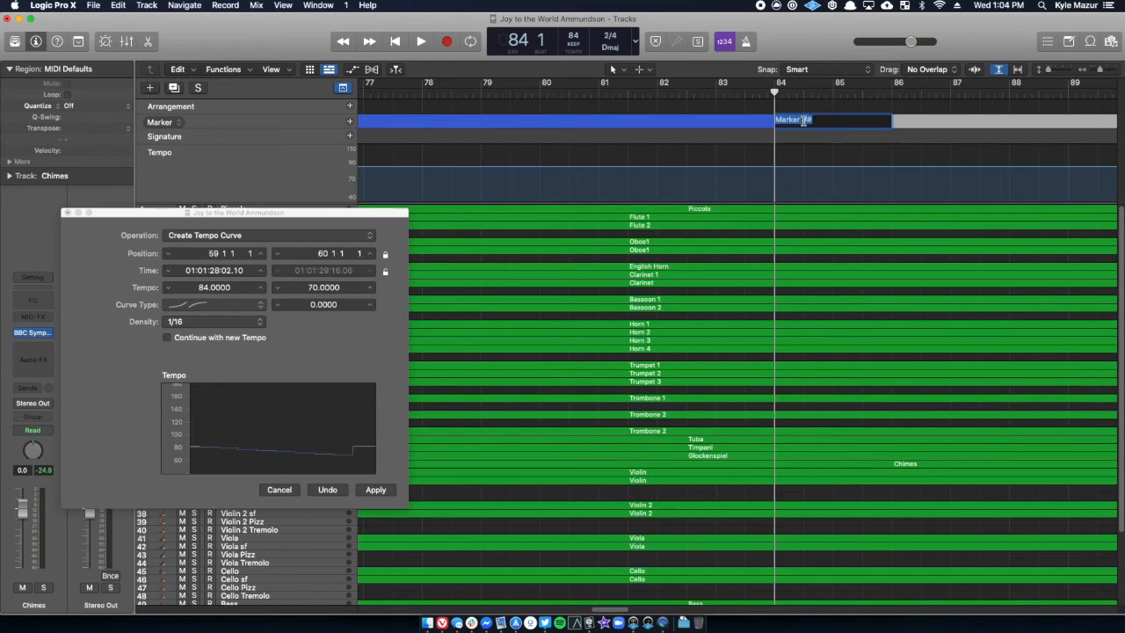
pyautogui.write('Verse 4')
pyautogui.press('Return')
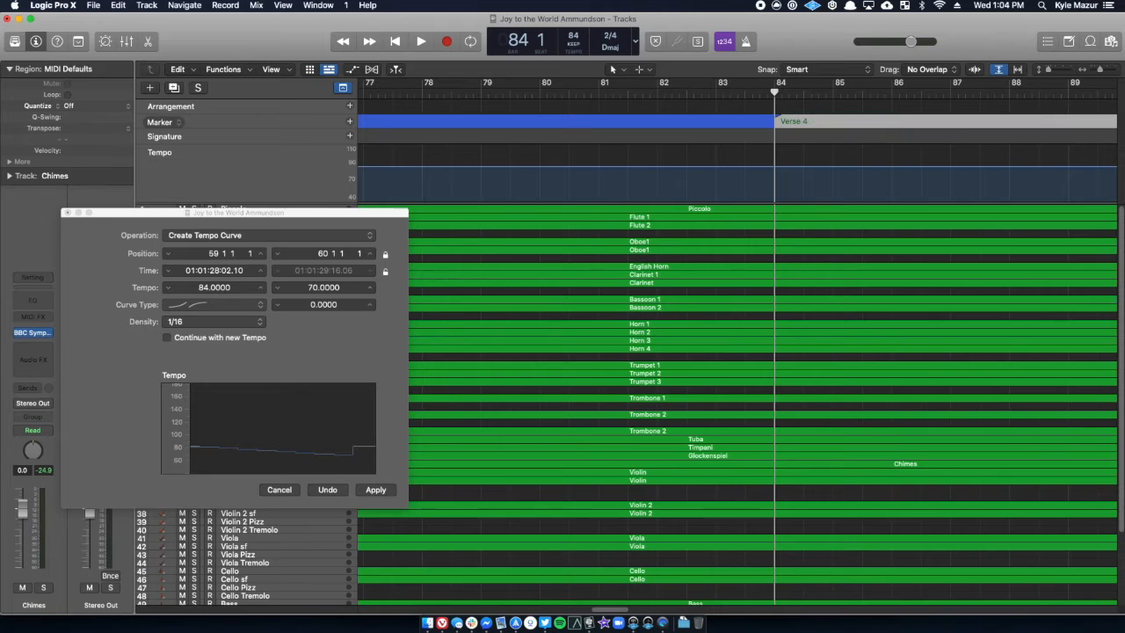
# Colour the Verse 4 marker with the brightest magenta-pink swatch
pyautogui.click(306, 5)
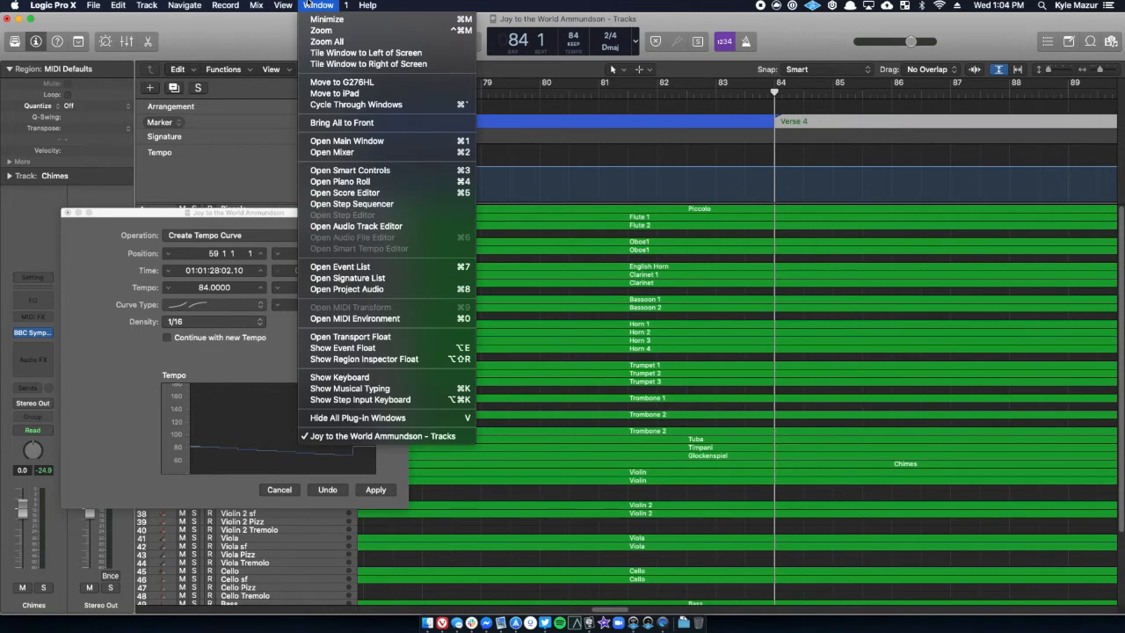
pyautogui.moveTo(290, 5)
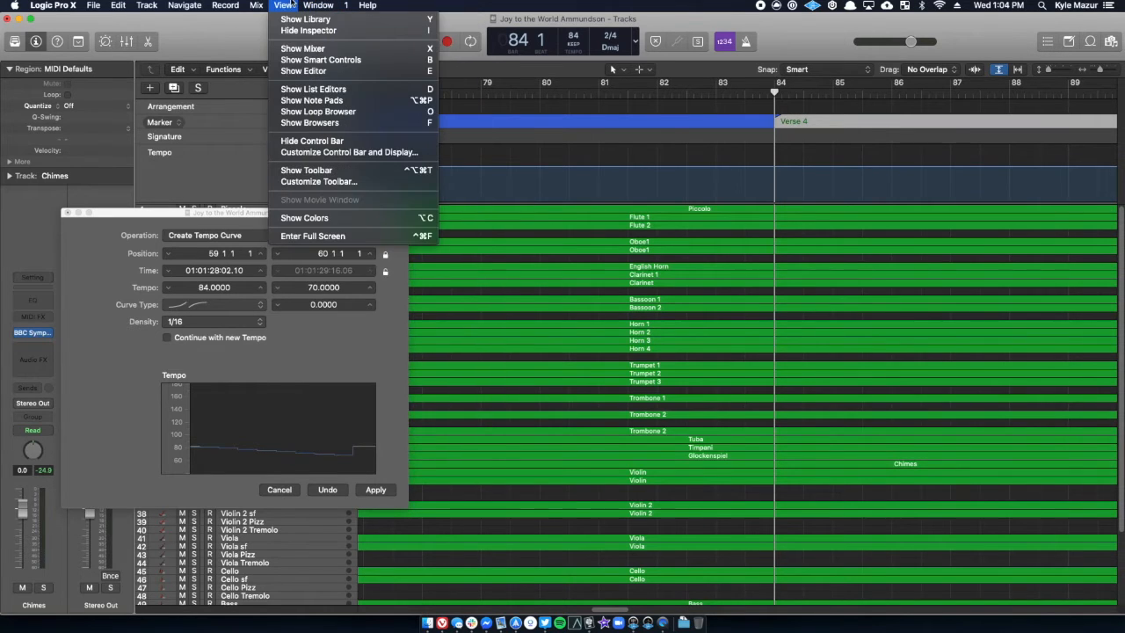
pyautogui.click(304, 217)
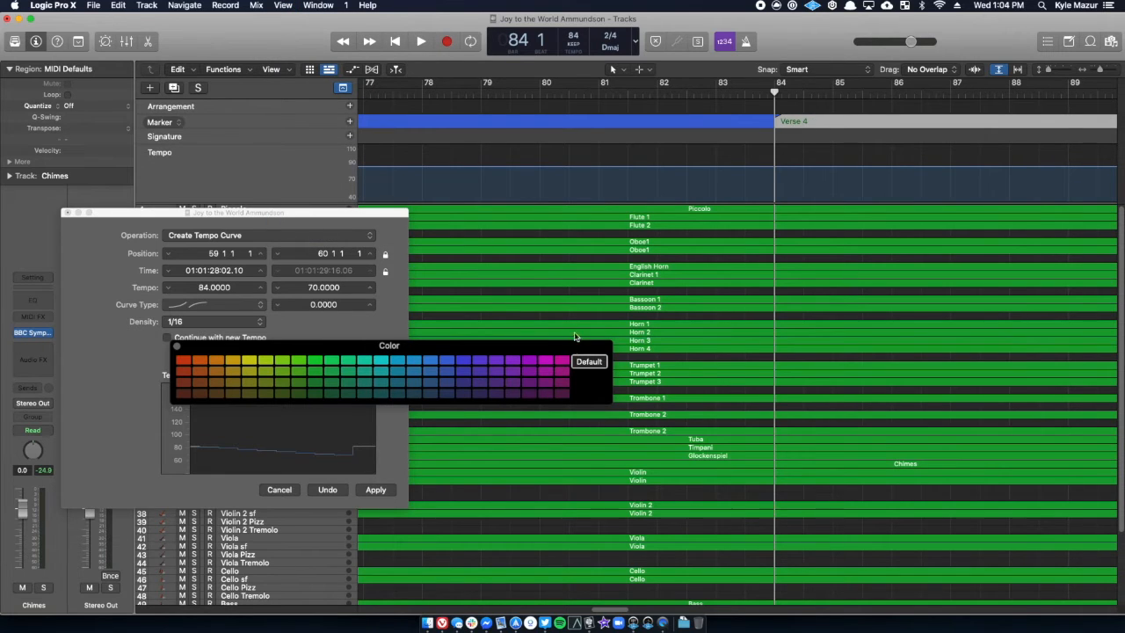
pyautogui.click(562, 361)
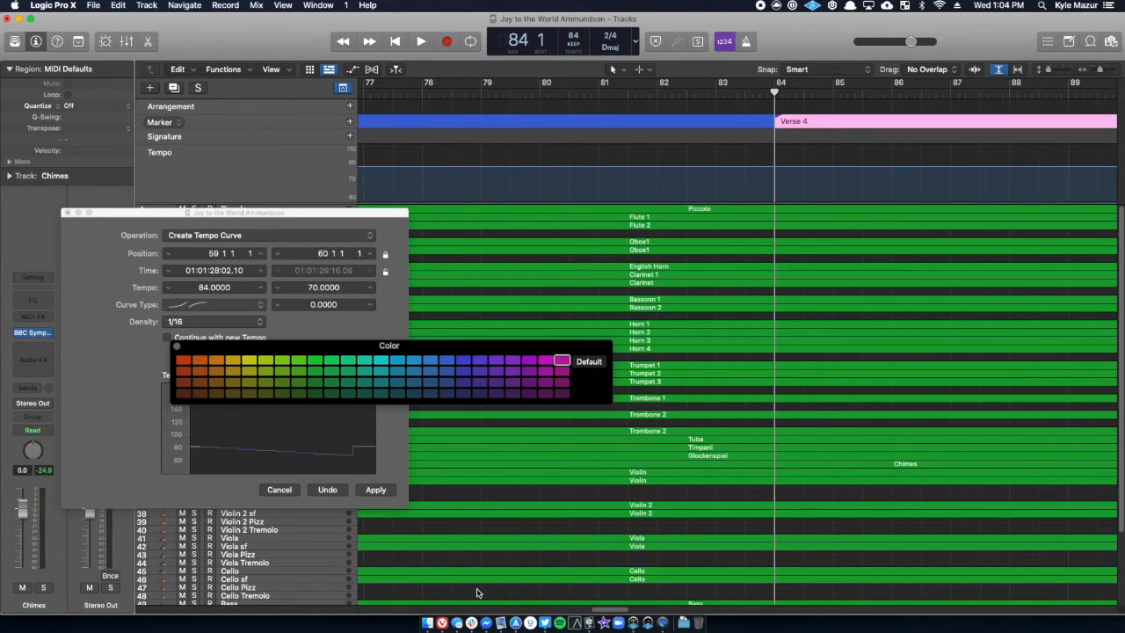
# Audition the passage between bars 99 and 106 to locate where the slowdown should start, leaving the playhead at bar 103
pyautogui.moveTo(611, 613); pyautogui.dragTo(666, 610)
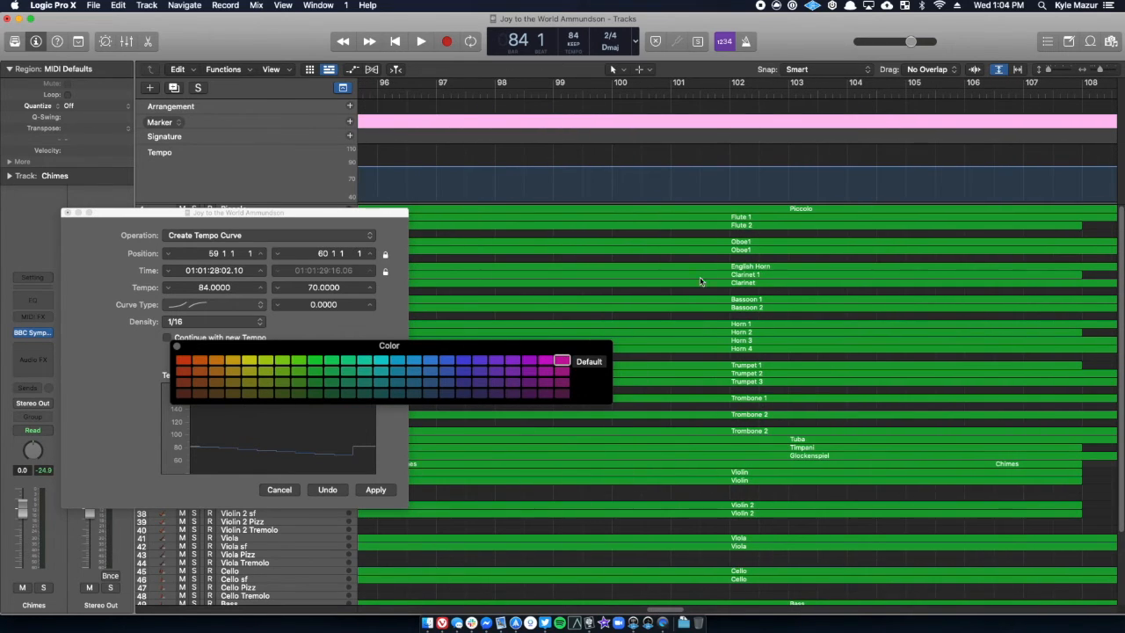
pyautogui.click(554, 94)
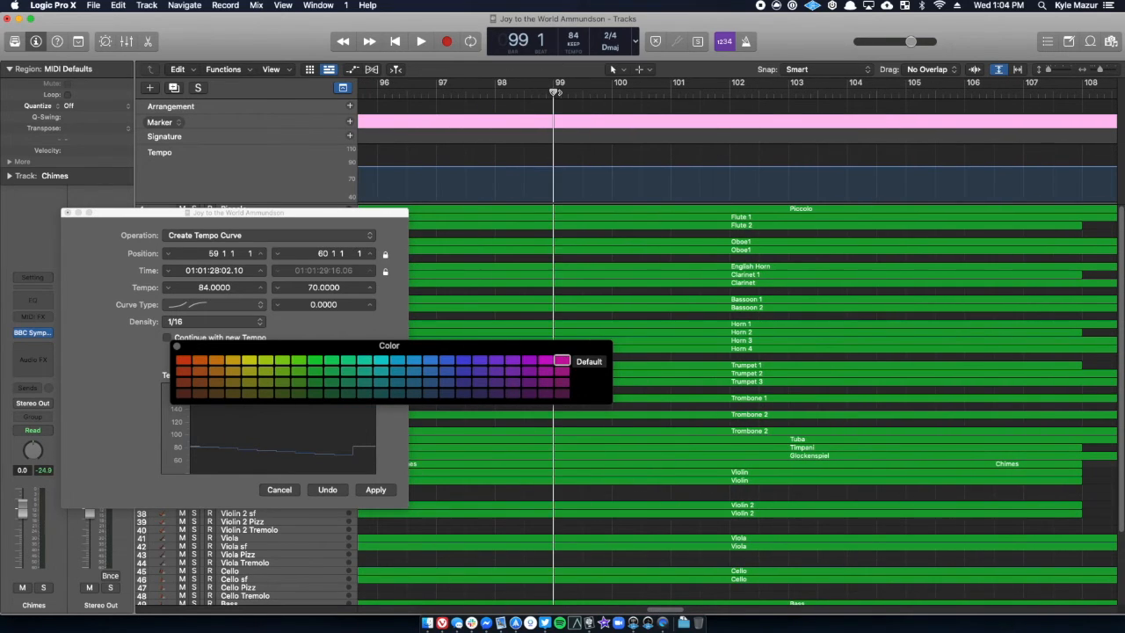
pyautogui.press('space')
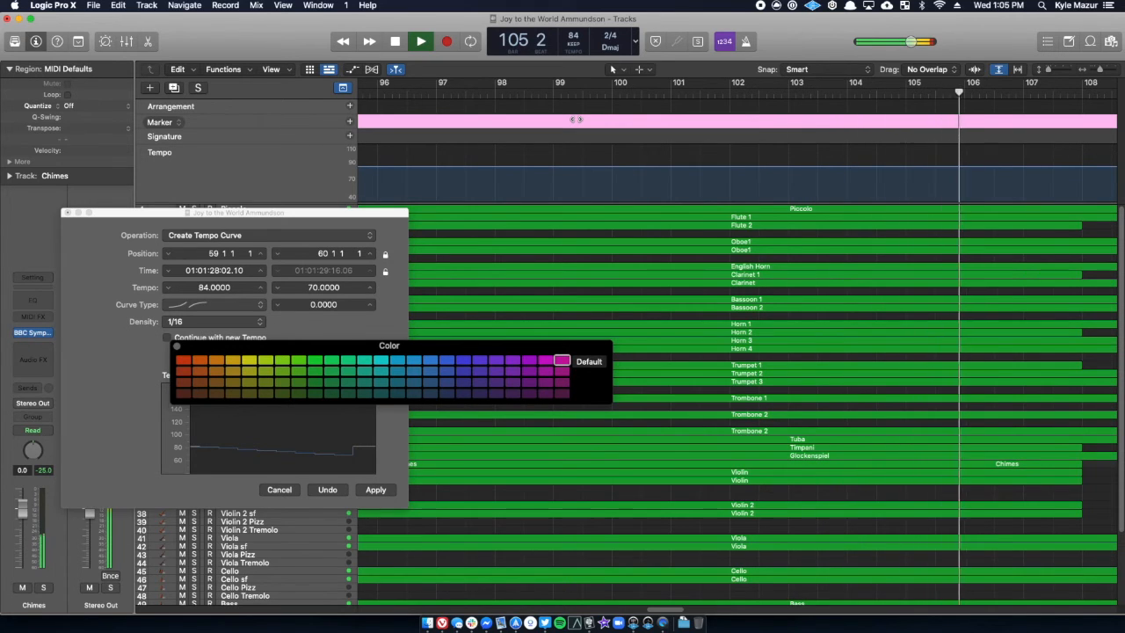
pyautogui.press('space')
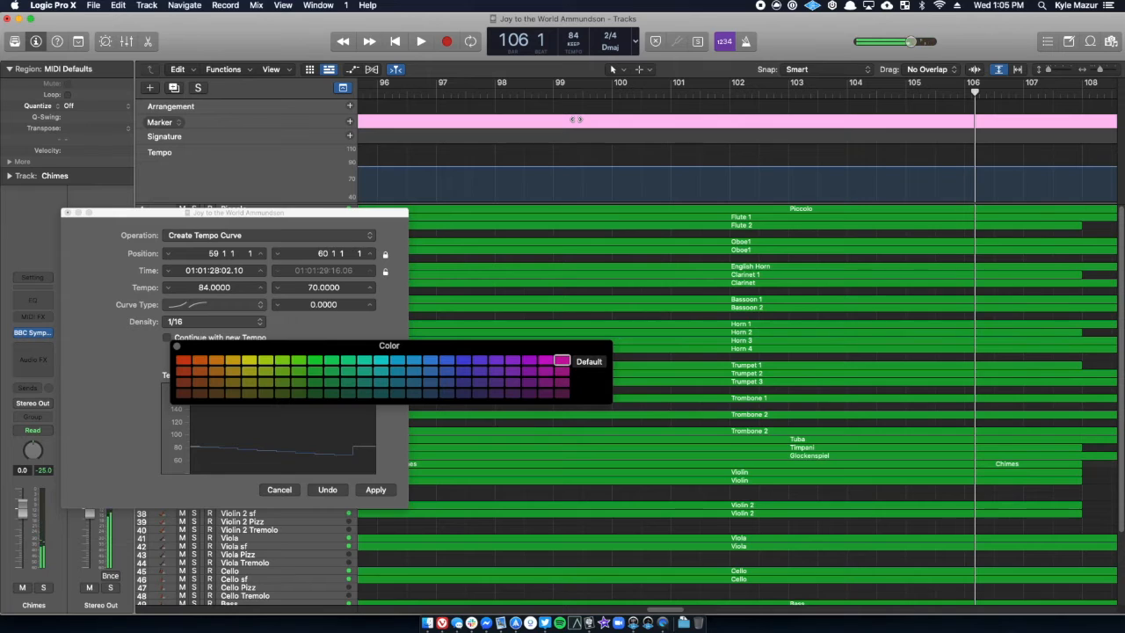
pyautogui.click(790, 94)
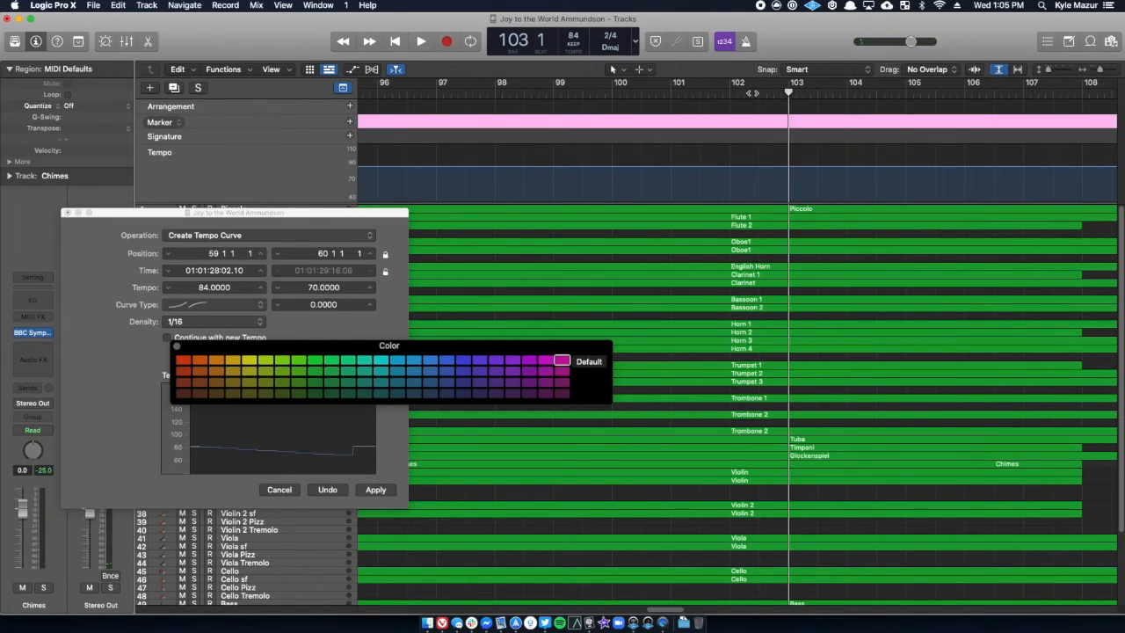
pyautogui.press('space')
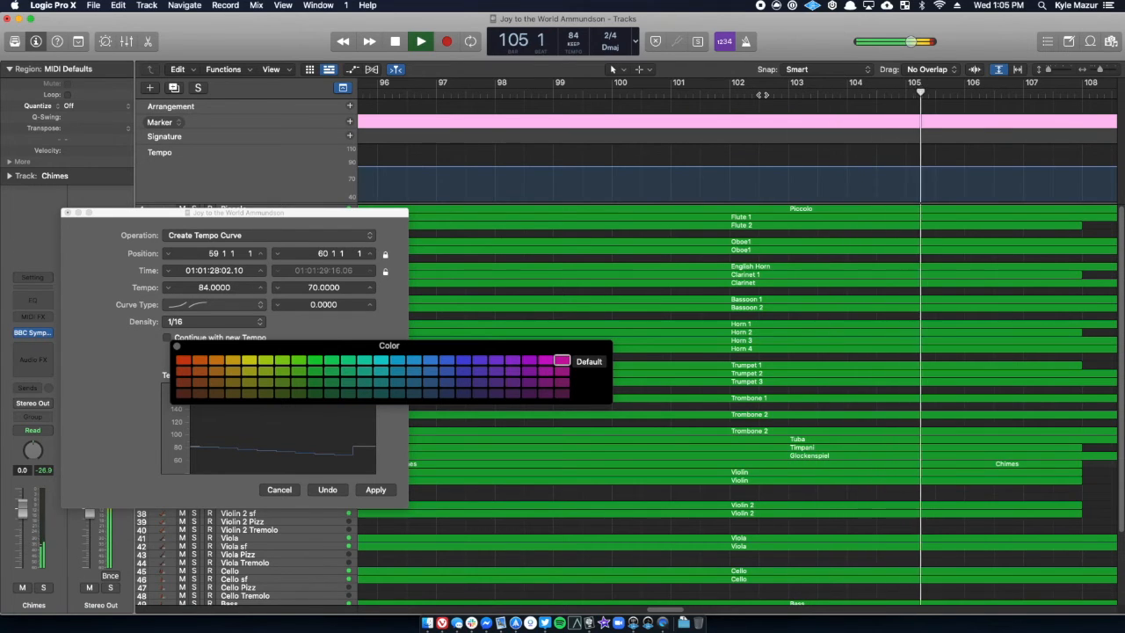
pyautogui.press('space')
pyautogui.click(702, 94)
pyautogui.press('space')
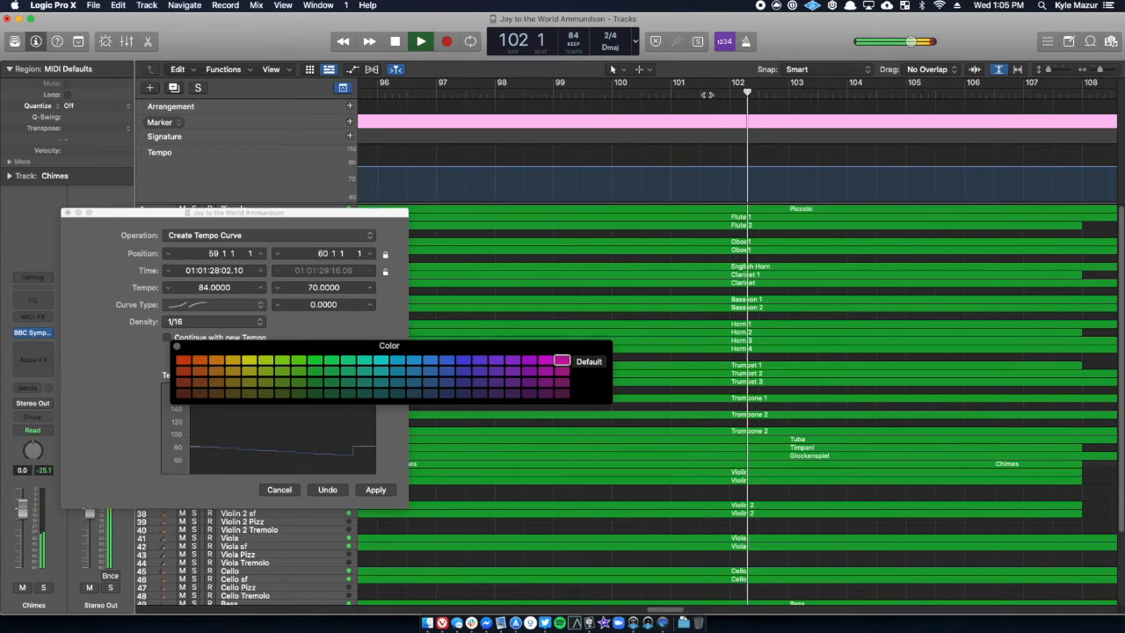
pyautogui.press('space')
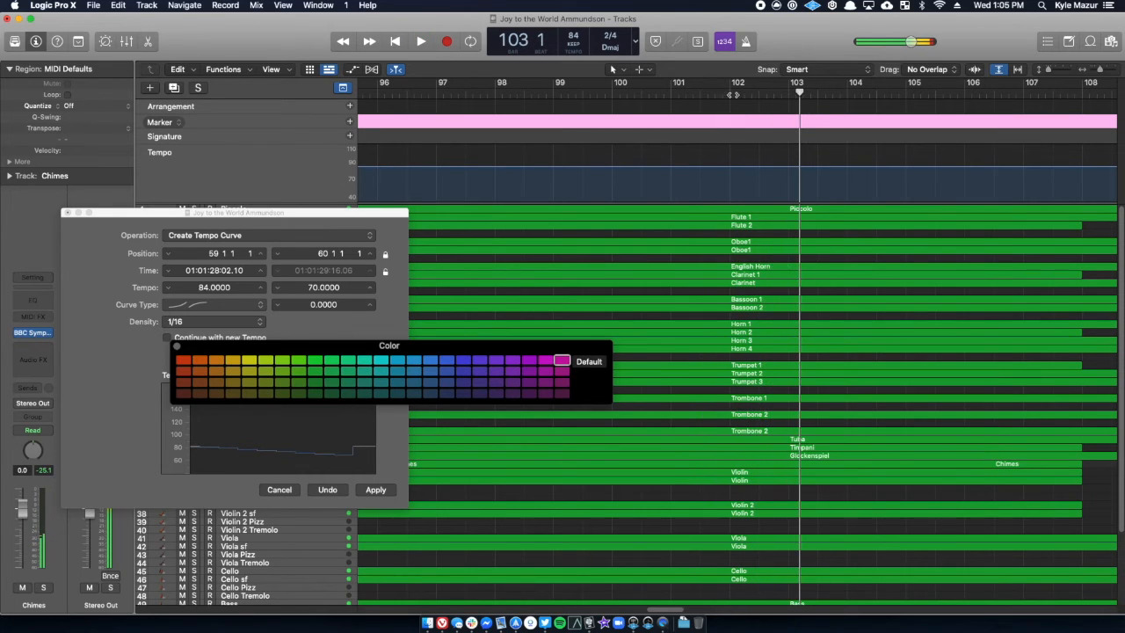
pyautogui.click(789, 95)
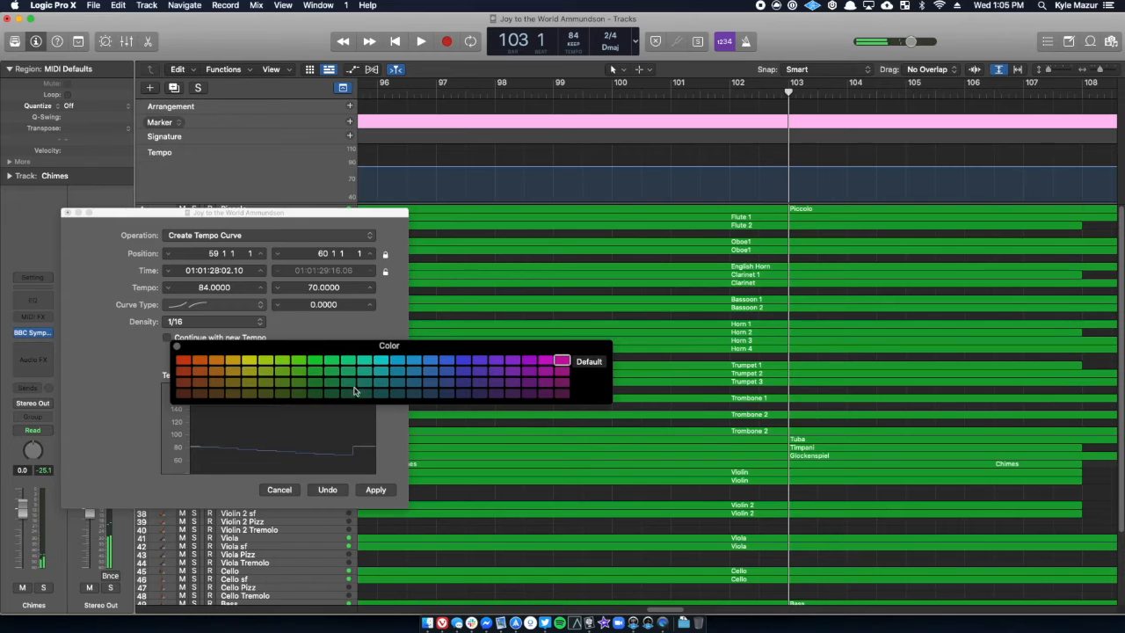
# Close the colour palette and apply a tempo curve from position 103 1 1 1 to 104 1 1 1 with an end tempo of 64
pyautogui.click(178, 348)
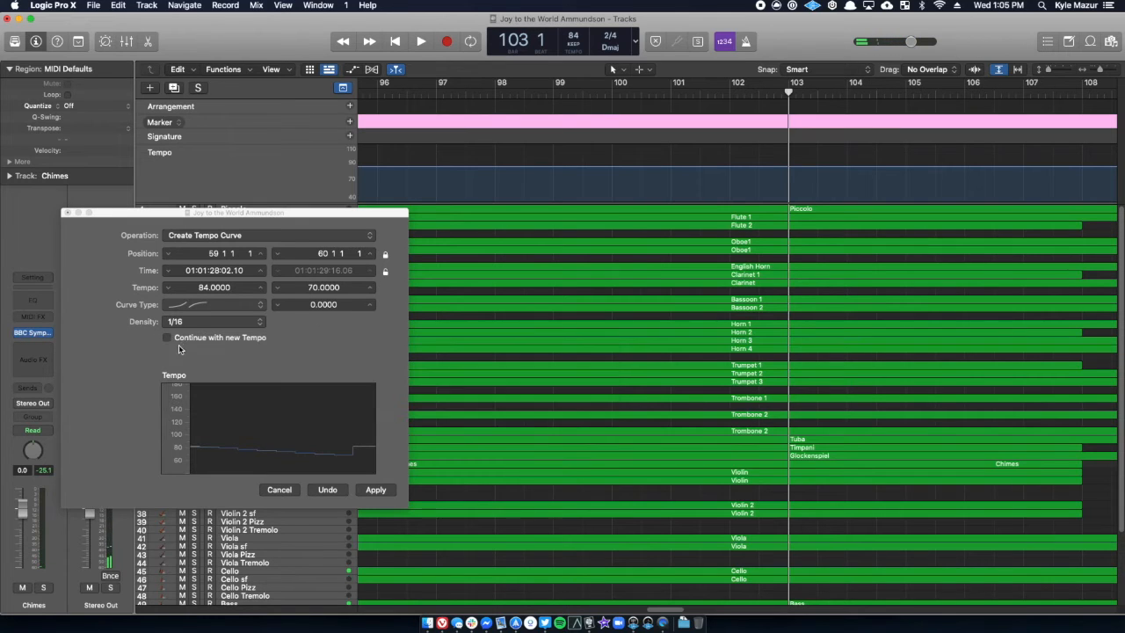
pyautogui.click(215, 259)
pyautogui.doubleClick(215, 259)
pyautogui.write('1')
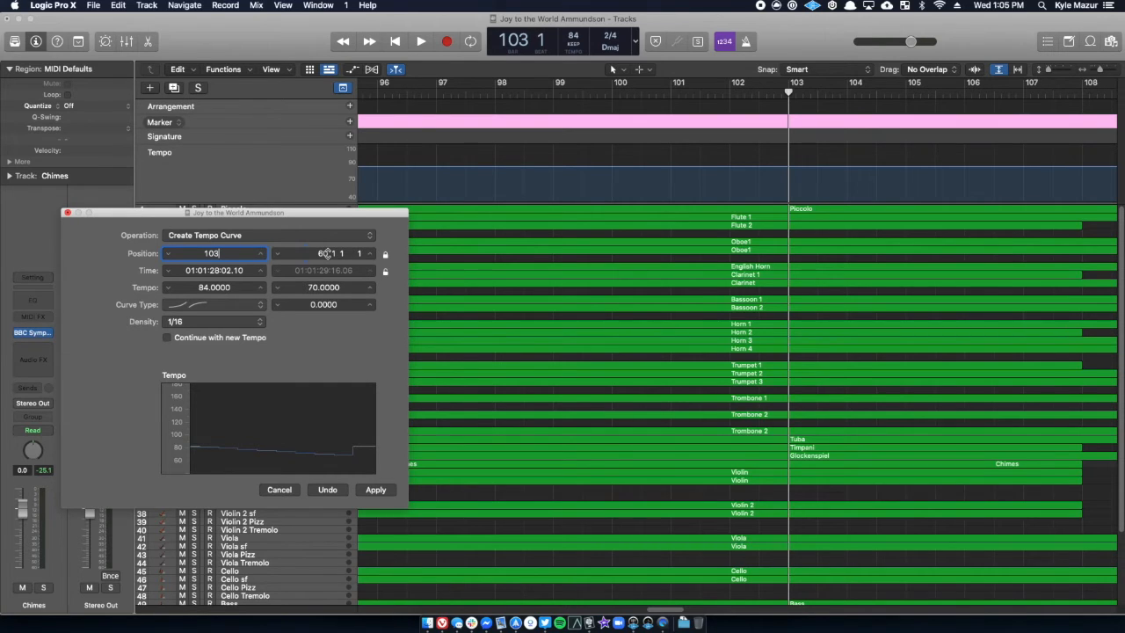
pyautogui.write('03')
pyautogui.press('Tab')
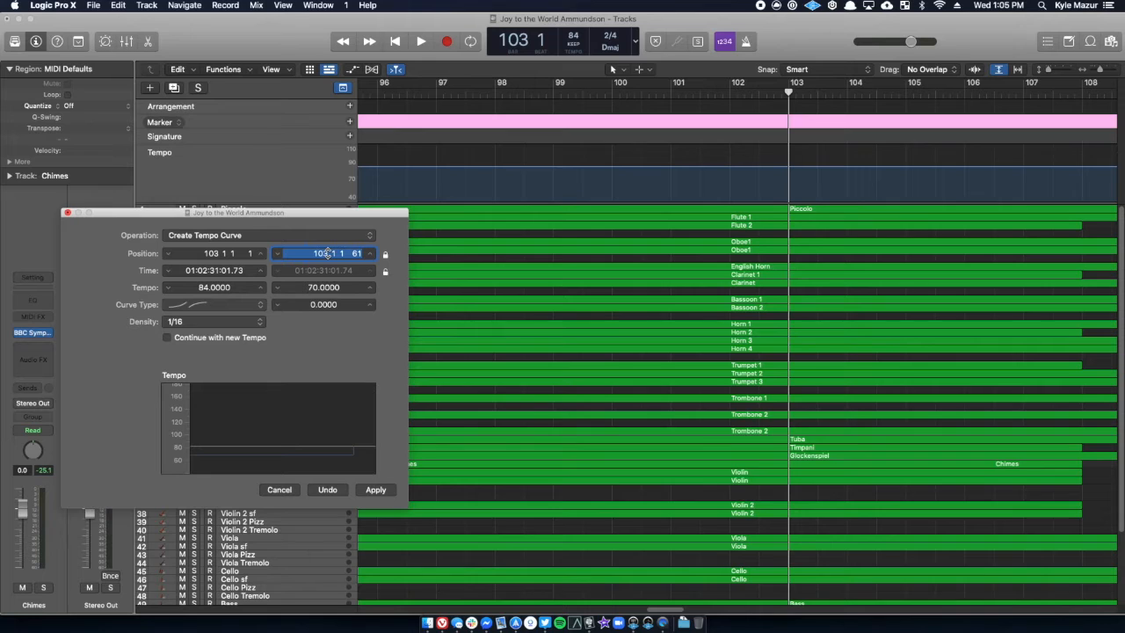
pyautogui.write('104')
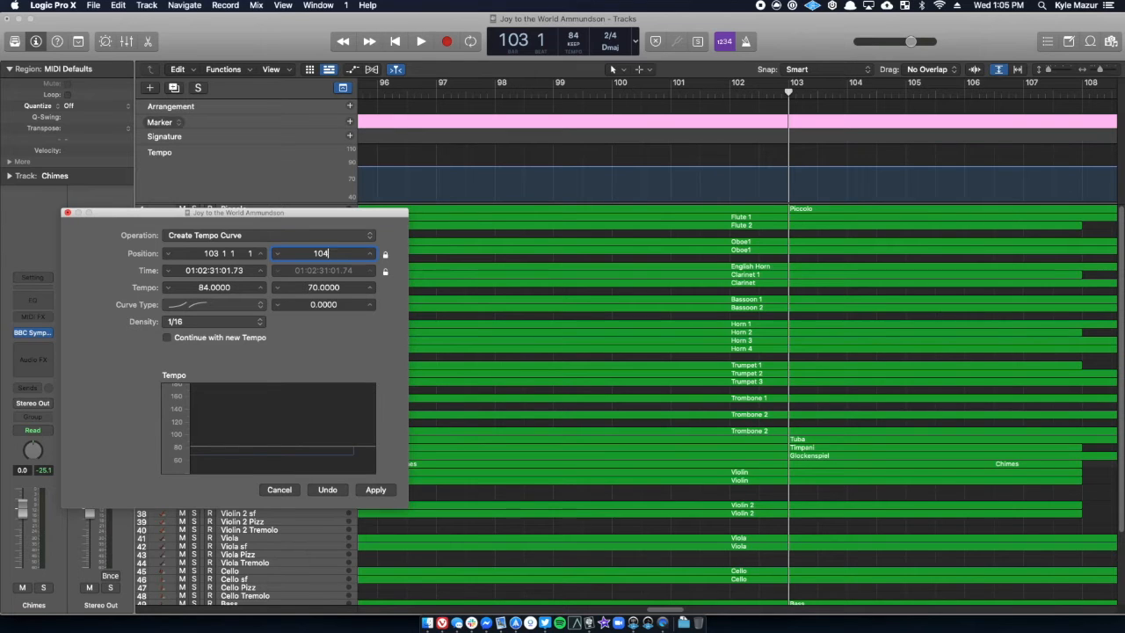
pyautogui.press('Return')
pyautogui.doubleClick(311, 287)
pyautogui.write('64')
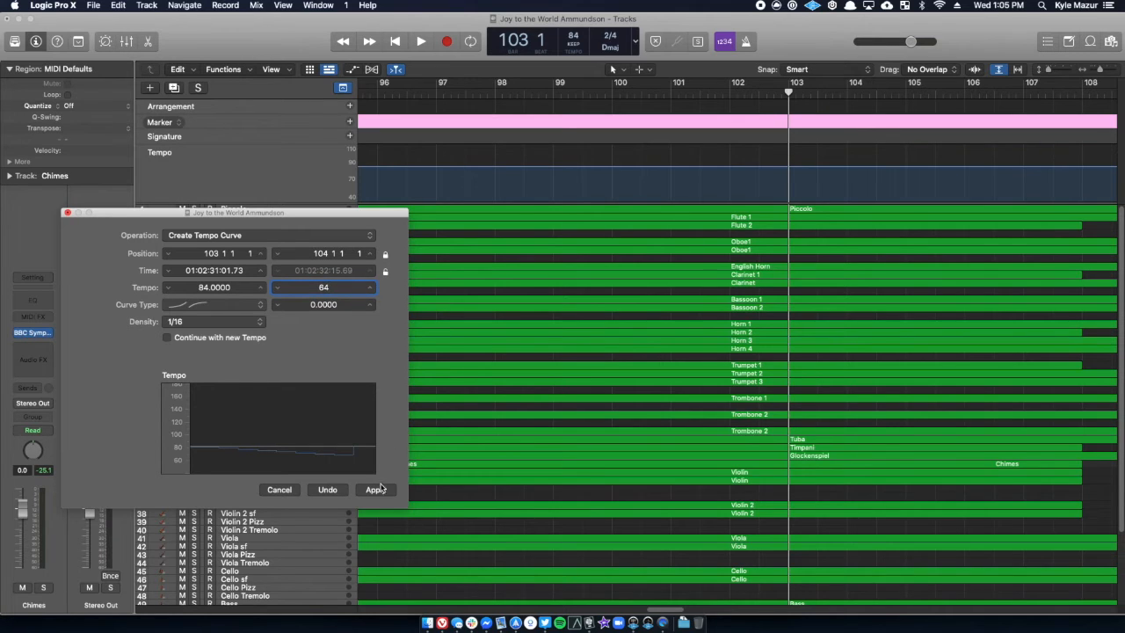
pyautogui.click(380, 489)
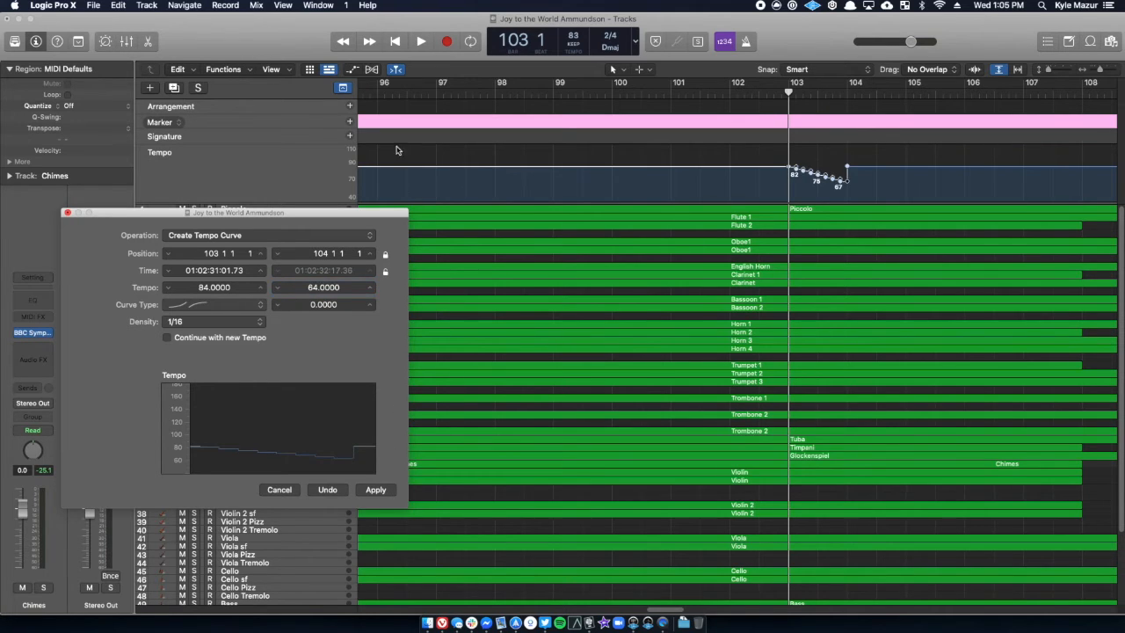
# Play from about bar 97 to check the slowdown, and remove the tempo point at bar 104 that restores the faster tempo
pyautogui.click(428, 98)
pyautogui.press('space')
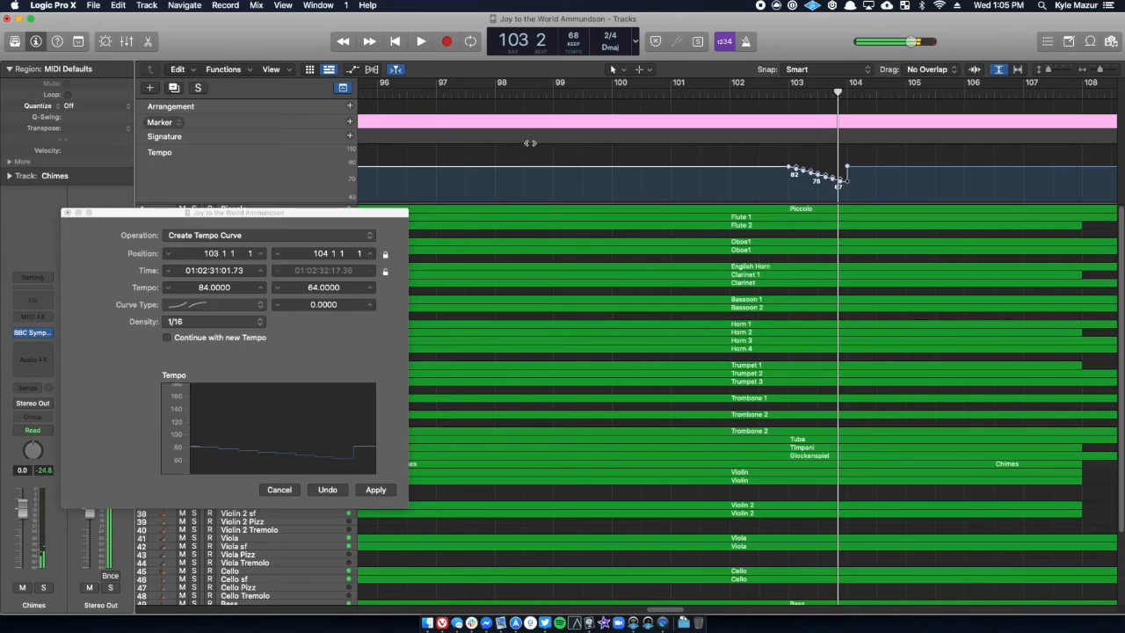
pyautogui.click(848, 168)
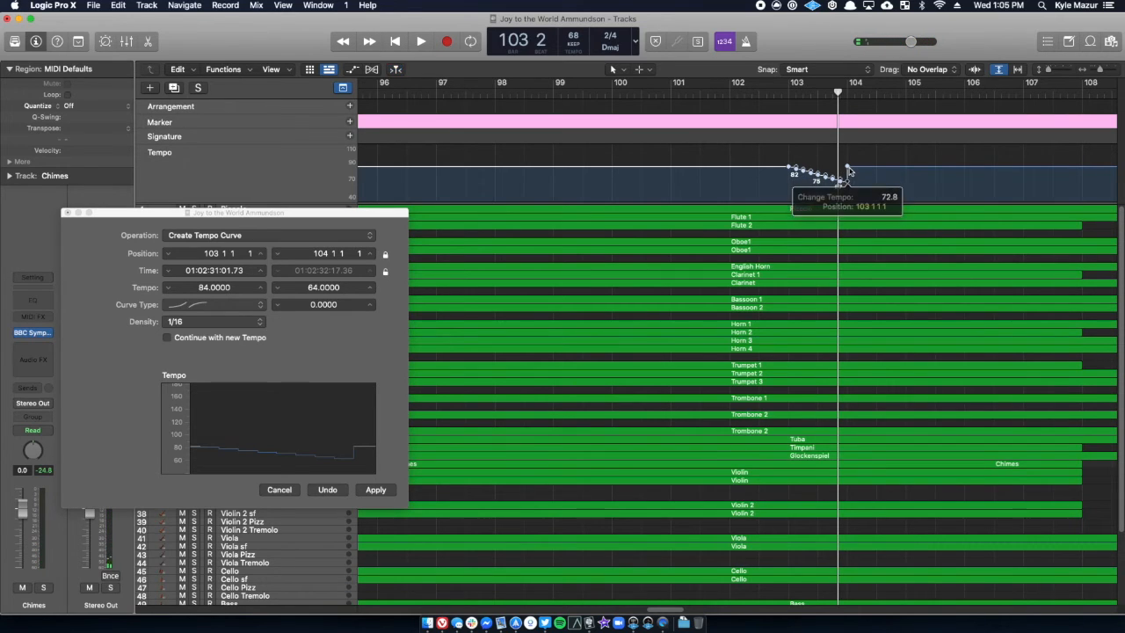
pyautogui.click(848, 169)
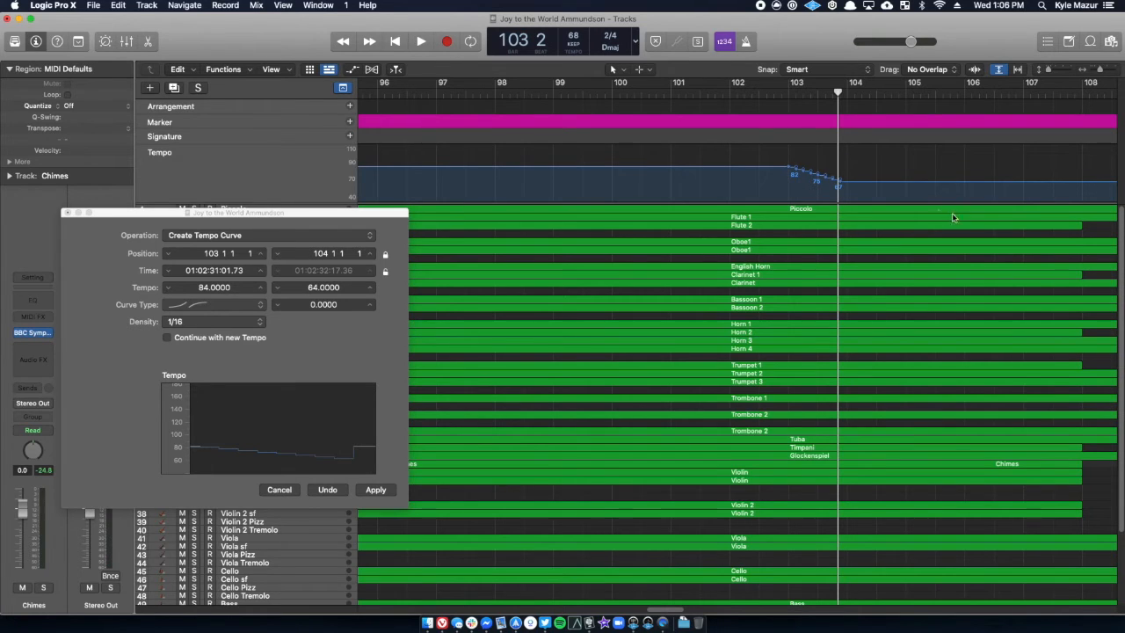
# Play from about bar 99 to 106 and again from bar 101 to check the held slow tempo, leaving the playhead at bar 105
pyautogui.click(539, 94)
pyautogui.press('space')
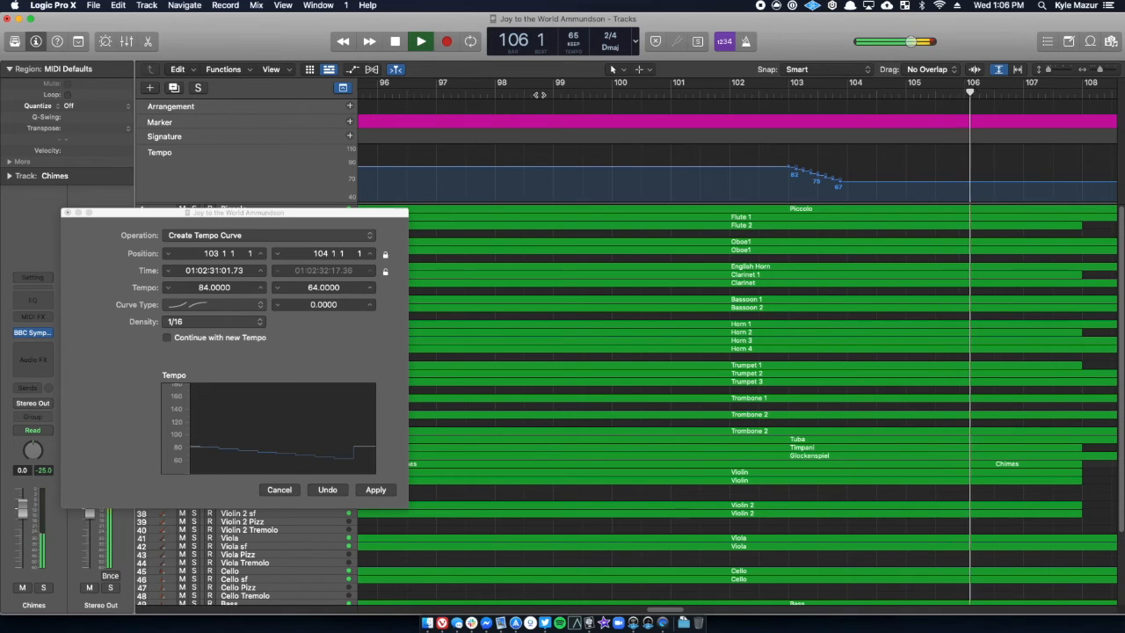
pyautogui.press('space')
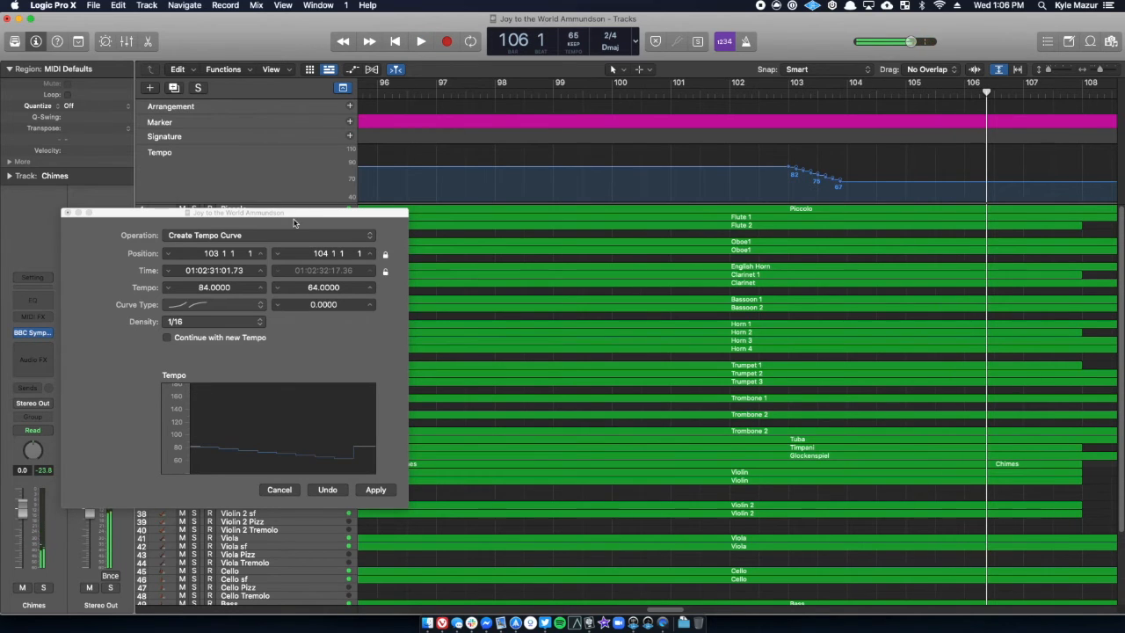
pyautogui.click(965, 93)
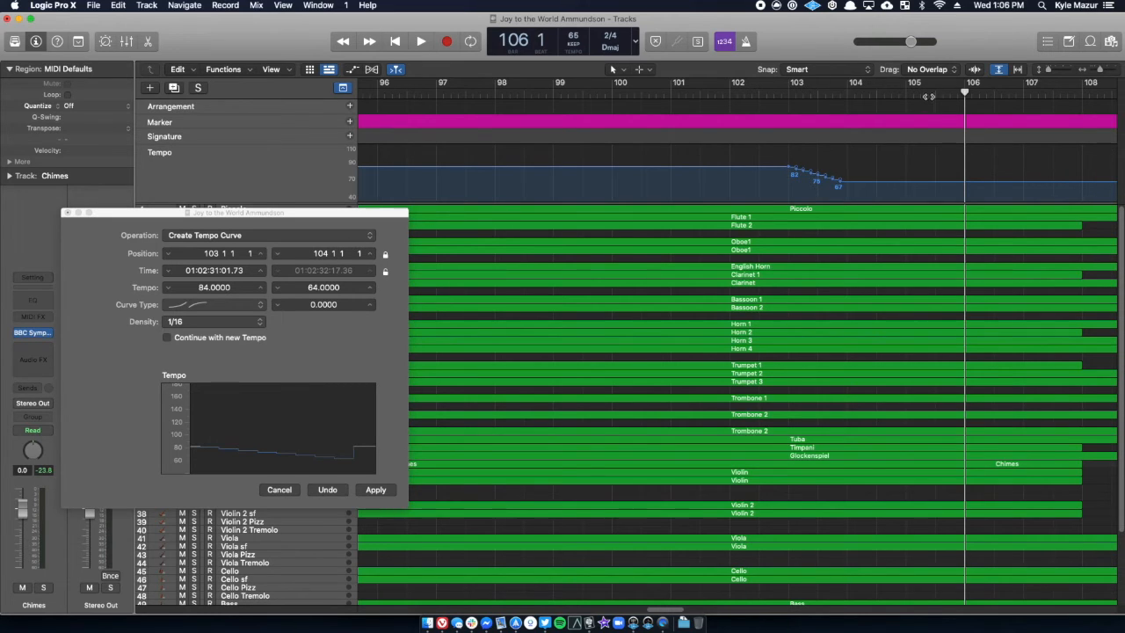
pyautogui.doubleClick(671, 95)
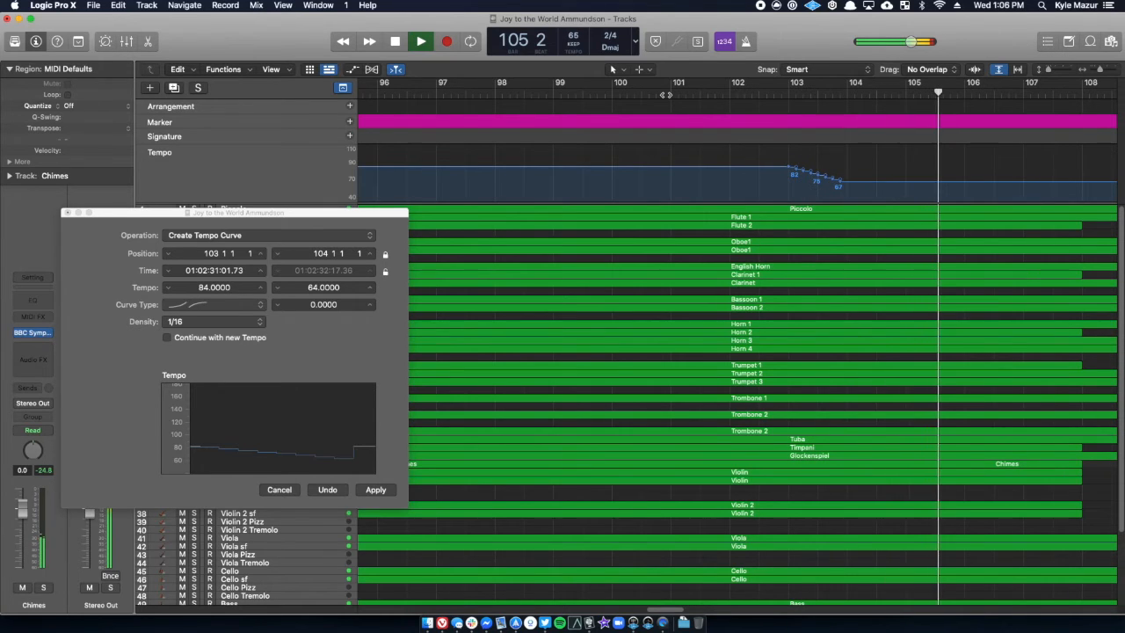
pyautogui.press('space')
pyautogui.click(910, 94)
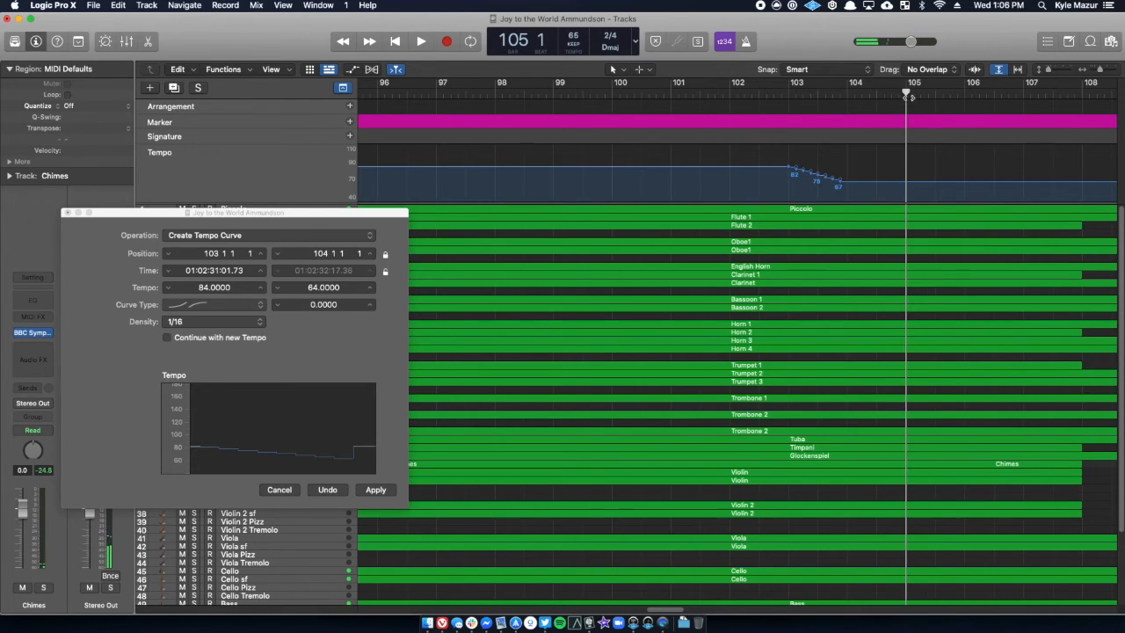
# Apply a tempo curve from position 105 1 1 1 to 106 1 1 1, slowing from 64 to 58
pyautogui.click(216, 254)
pyautogui.press('BackSpace')
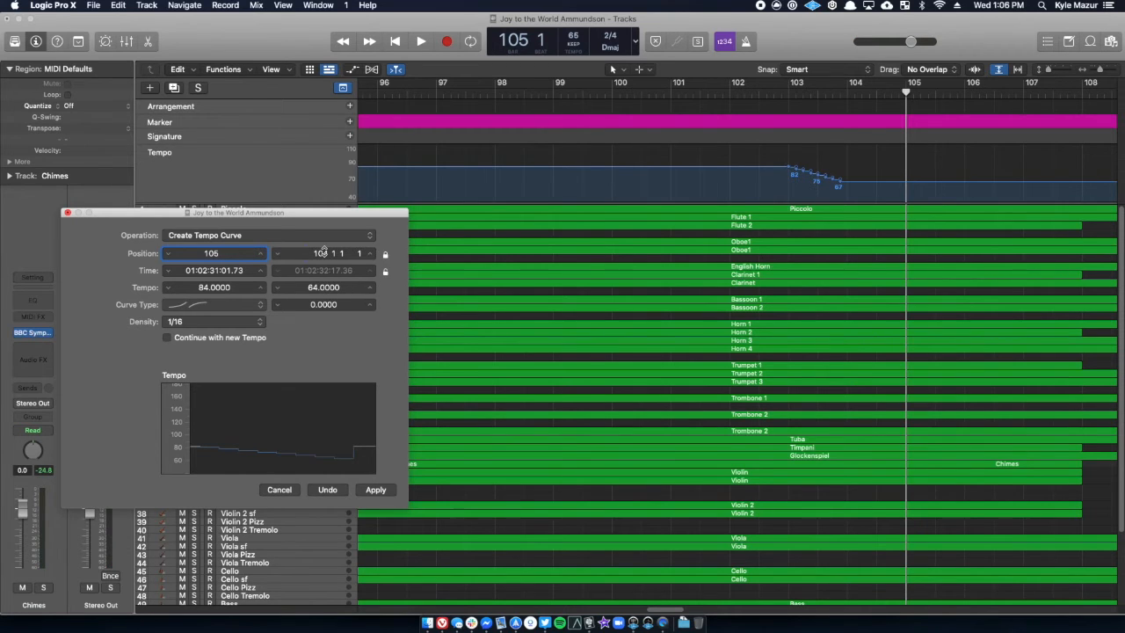
pyautogui.write('105')
pyautogui.press('Tab')
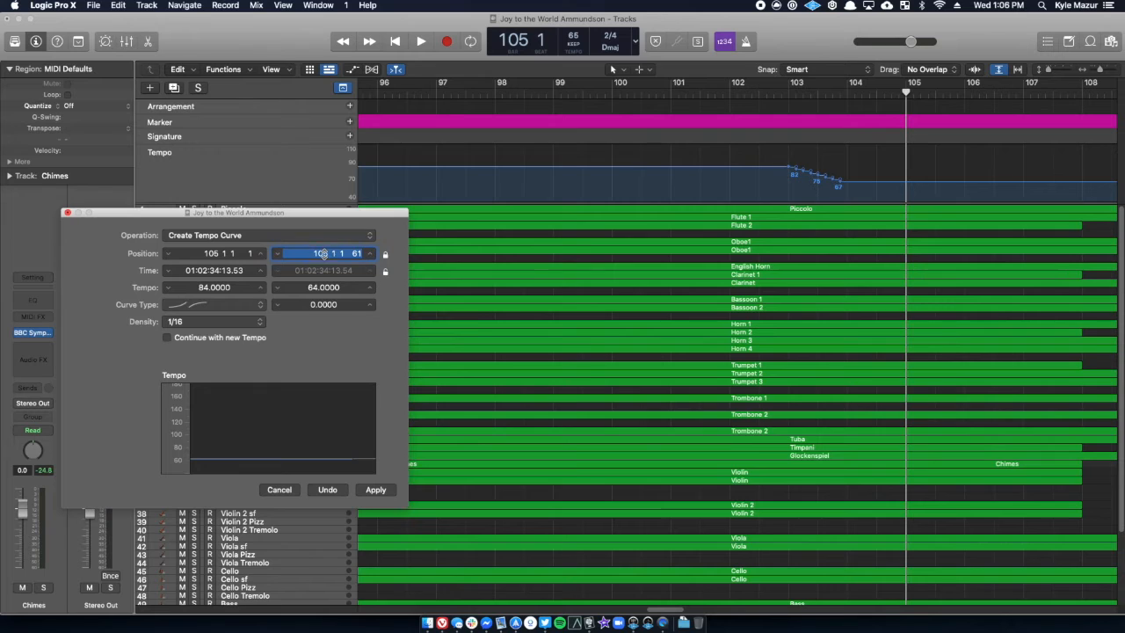
pyautogui.write('106')
pyautogui.press('Tab')
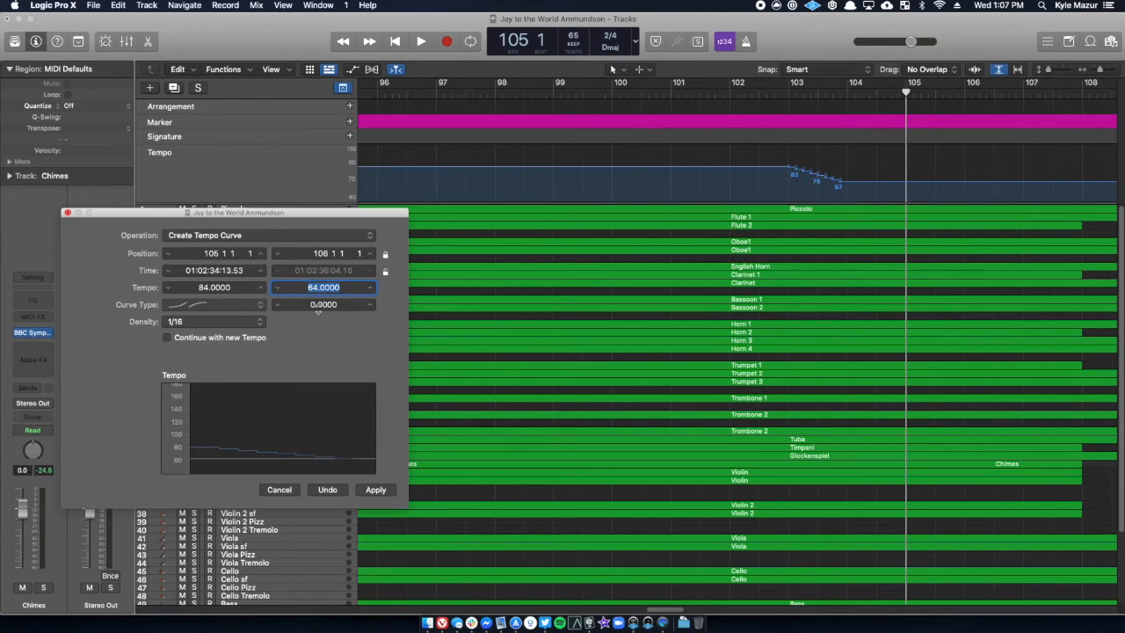
pyautogui.click(201, 289)
pyautogui.write('64')
pyautogui.click(318, 288)
pyautogui.write('58')
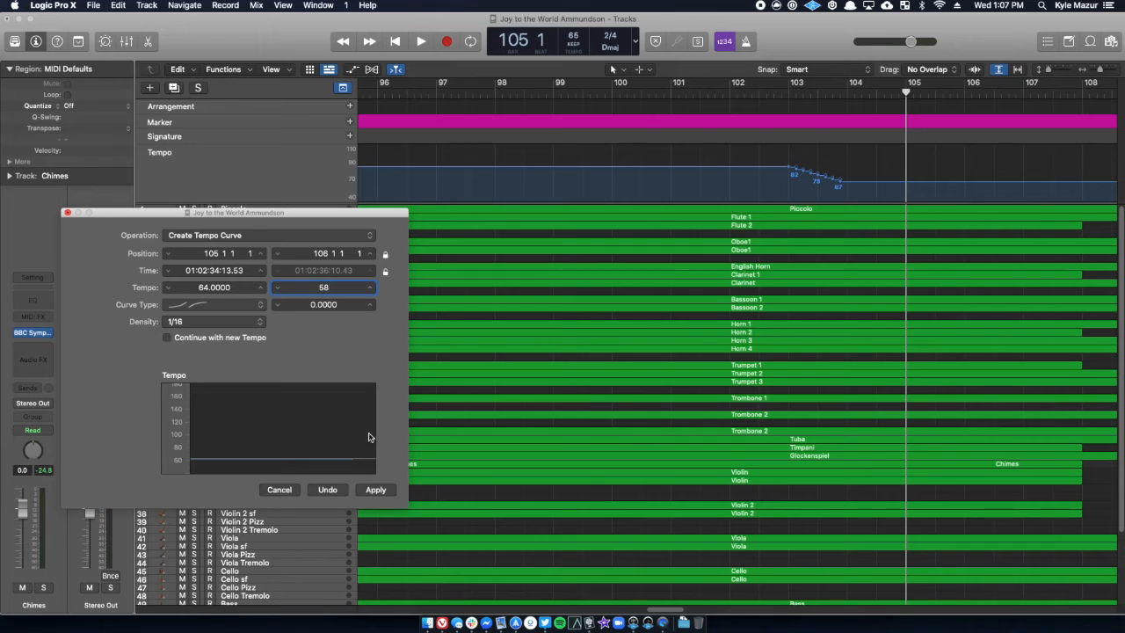
pyautogui.click(375, 492)
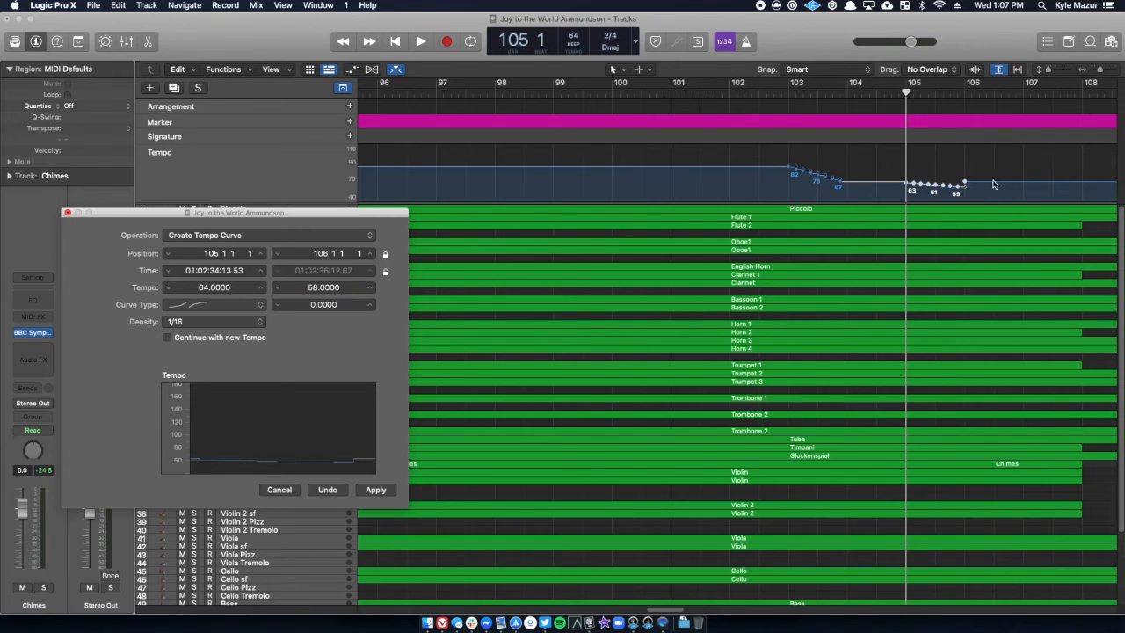
# Remove the tempo point at bar 106 that restores the faster tempo, and play from about bar 100 to check the slowdown
pyautogui.click(966, 185)
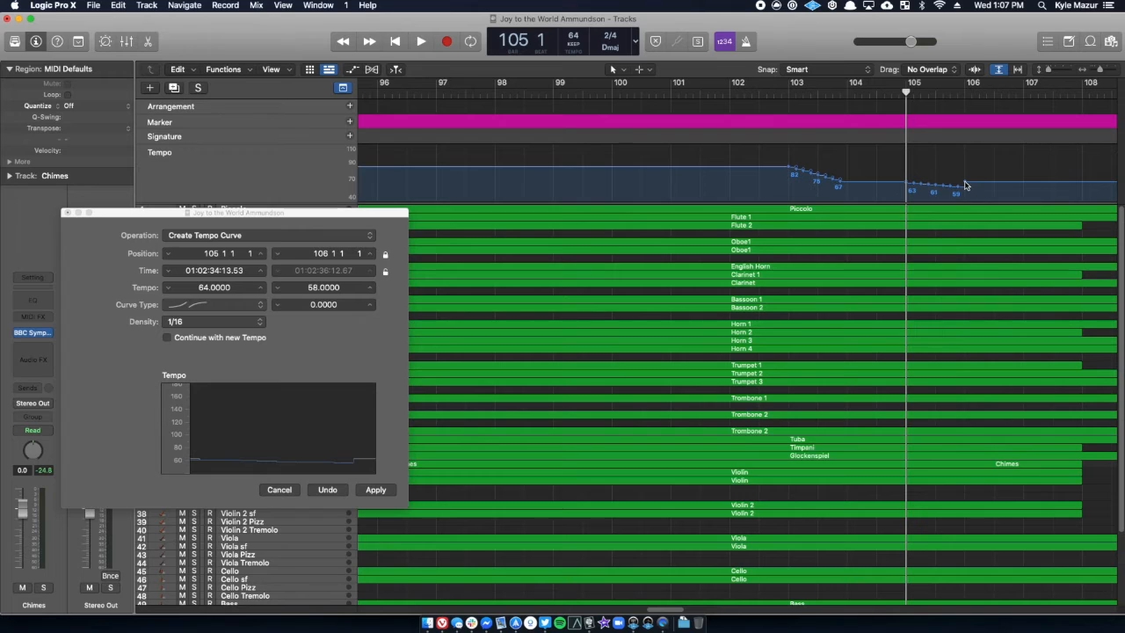
pyautogui.moveTo(967, 184); pyautogui.dragTo(968, 187)
pyautogui.press('BackSpace')
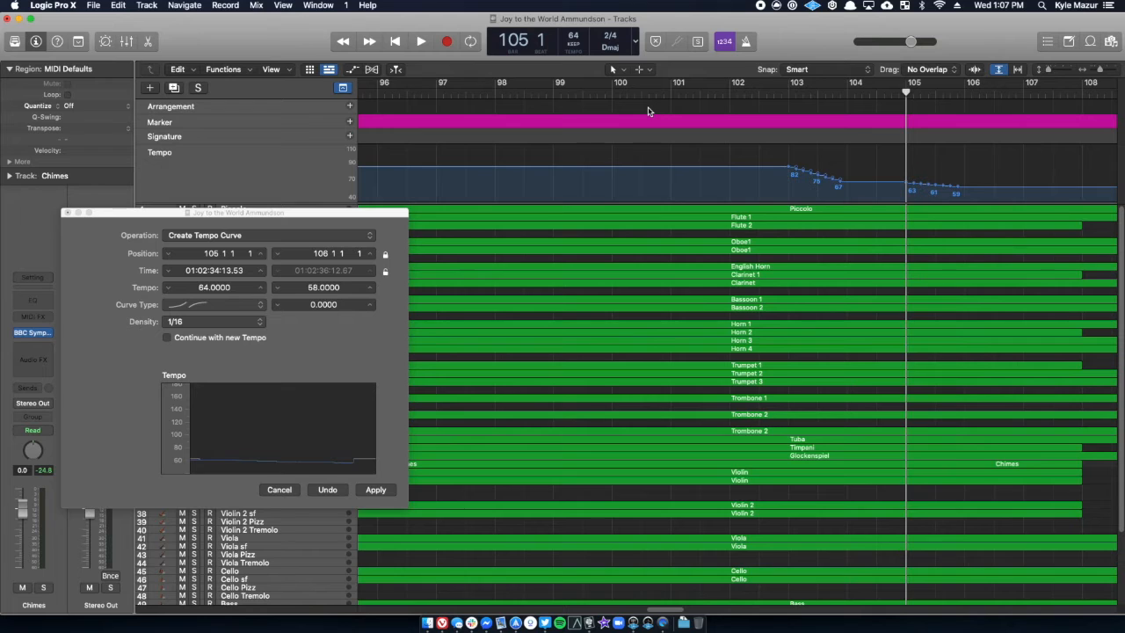
pyautogui.click(613, 95)
pyautogui.press('space')
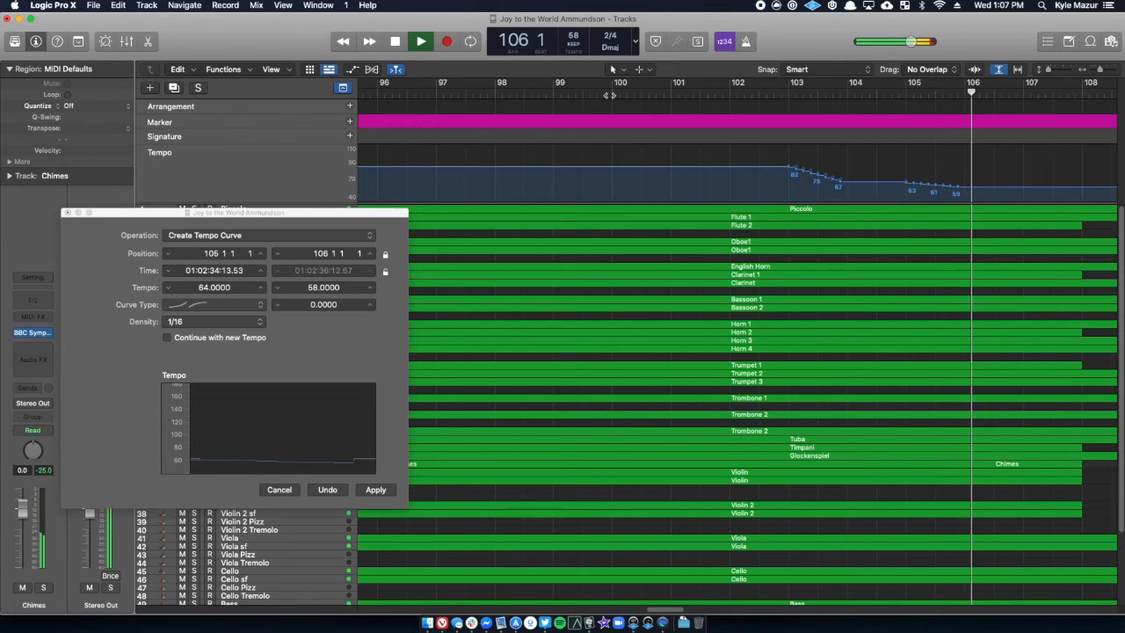
pyautogui.press('space')
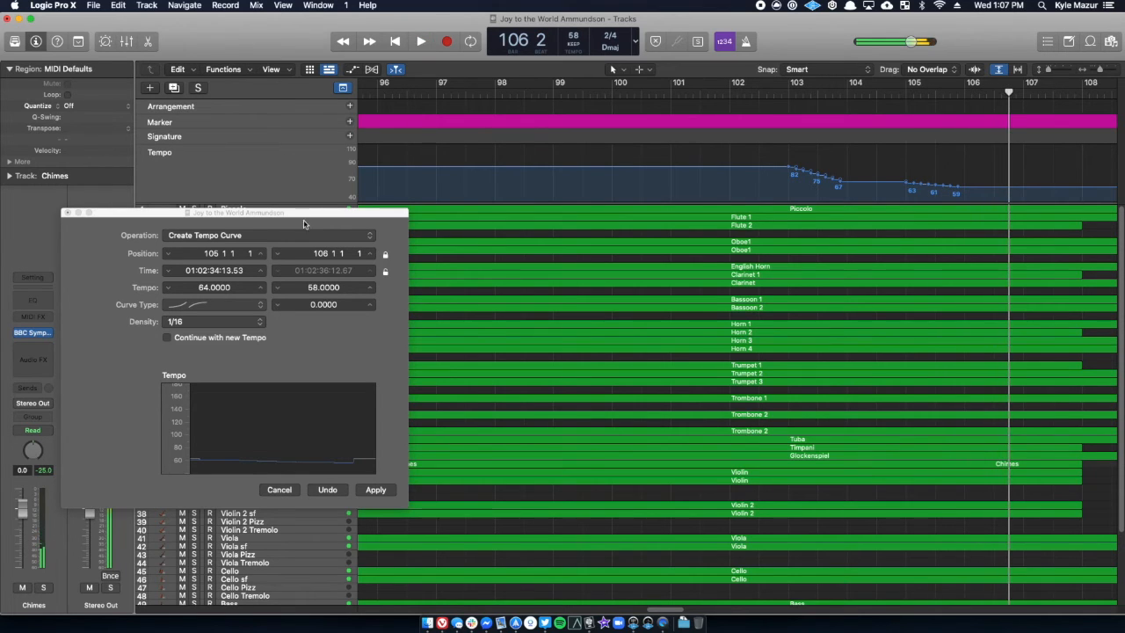
# Reapply the tempo curve between bars 105 and 106 with an end tempo of 50
pyautogui.click(314, 290)
pyautogui.moveTo(314, 288); pyautogui.dragTo(314, 299)
pyautogui.click(378, 494)
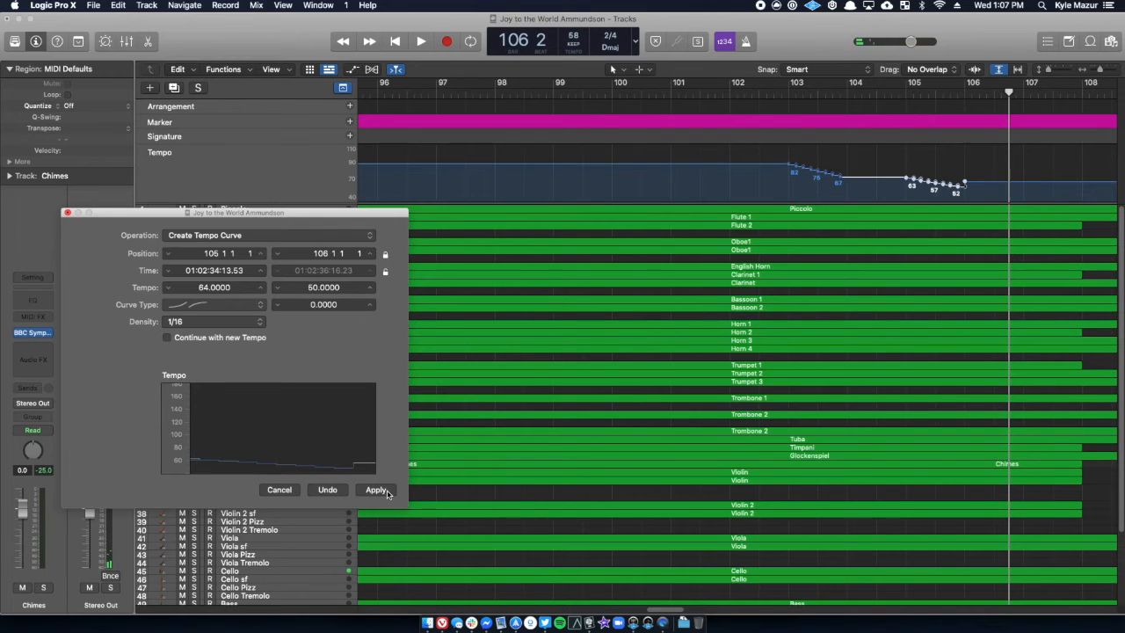
# Remove the restoring tempo point at bar 106 without deleting any track, and play from about bar 99 to hear the result
pyautogui.click(967, 184)
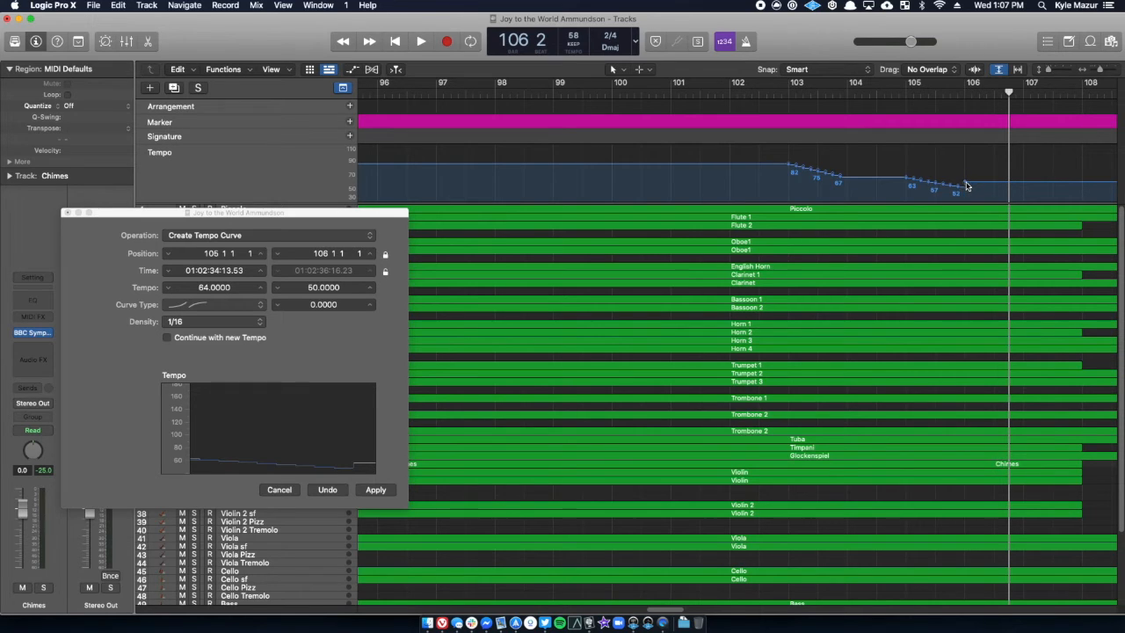
pyautogui.press('BackSpace')
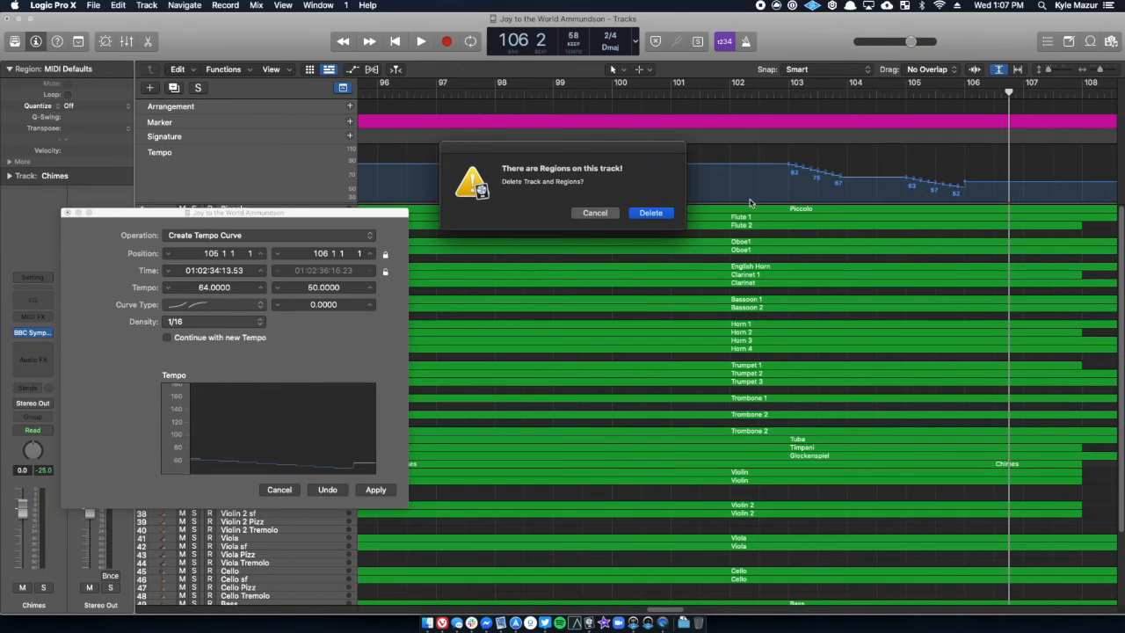
pyautogui.click(594, 212)
pyautogui.moveTo(967, 184); pyautogui.dragTo(993, 201)
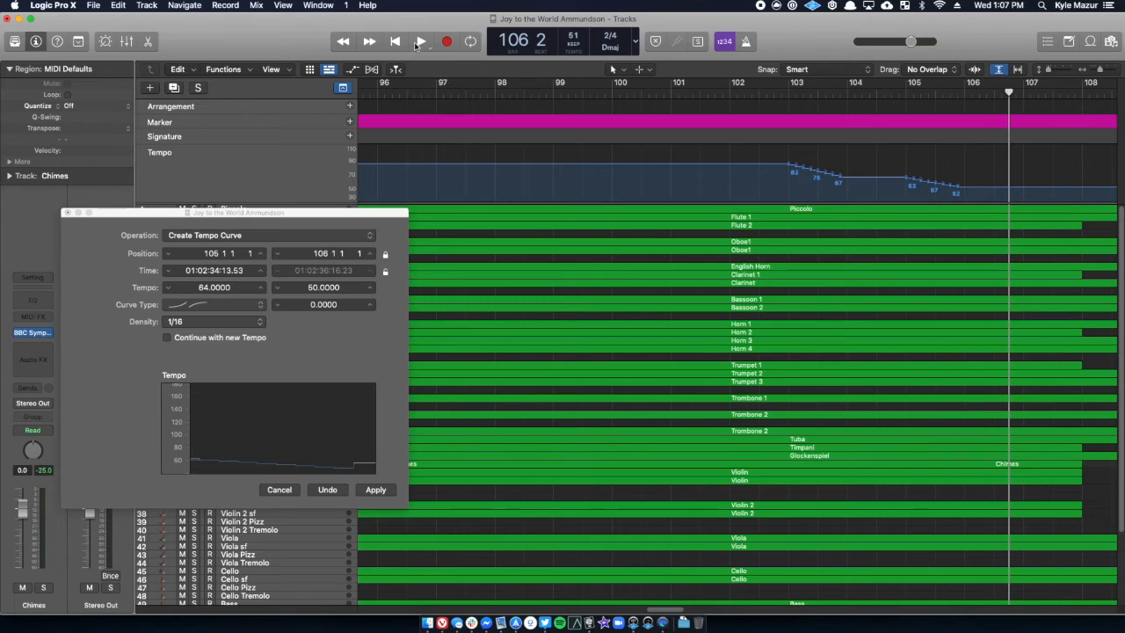
pyautogui.doubleClick(540, 95)
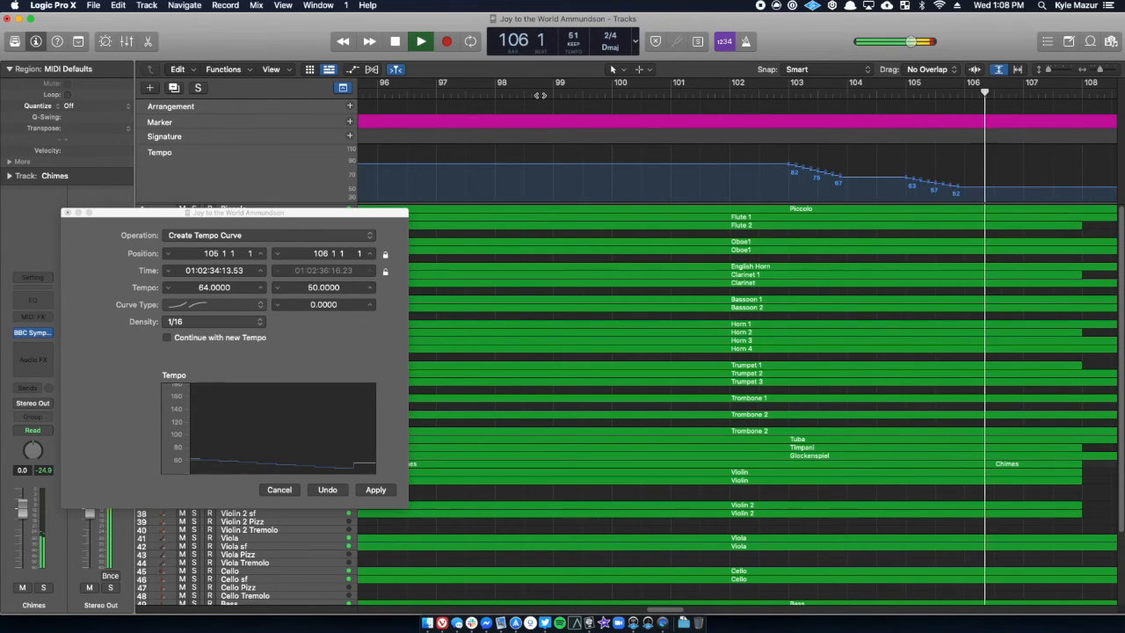
pyautogui.press('space')
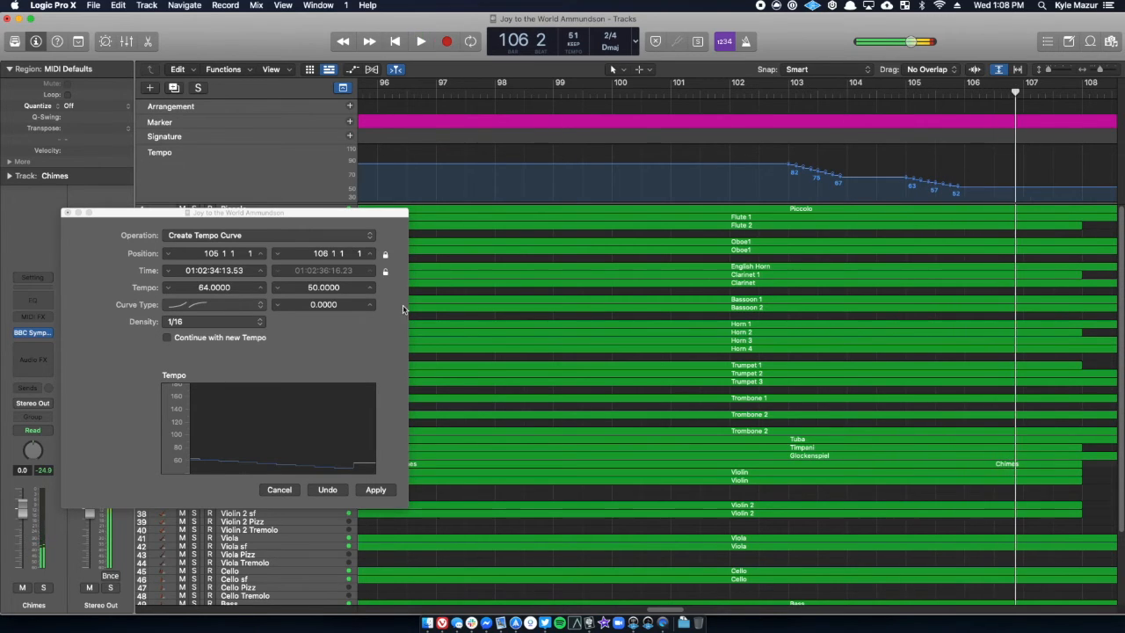
# Reapply the tempo curve between bars 105 and 106 with an end tempo of 45
pyautogui.click(312, 289)
pyautogui.write('20')
pyautogui.press('BackSpace')
pyautogui.write('3')
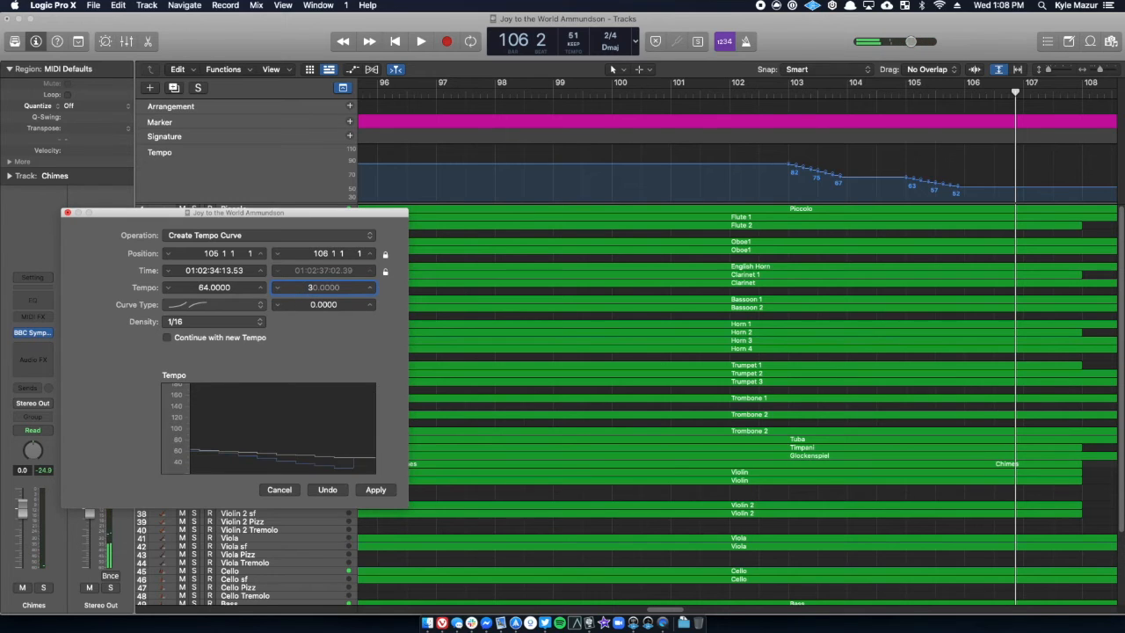
pyautogui.doubleClick(312, 289)
pyautogui.write('45')
pyautogui.press('Return')
pyautogui.click(383, 493)
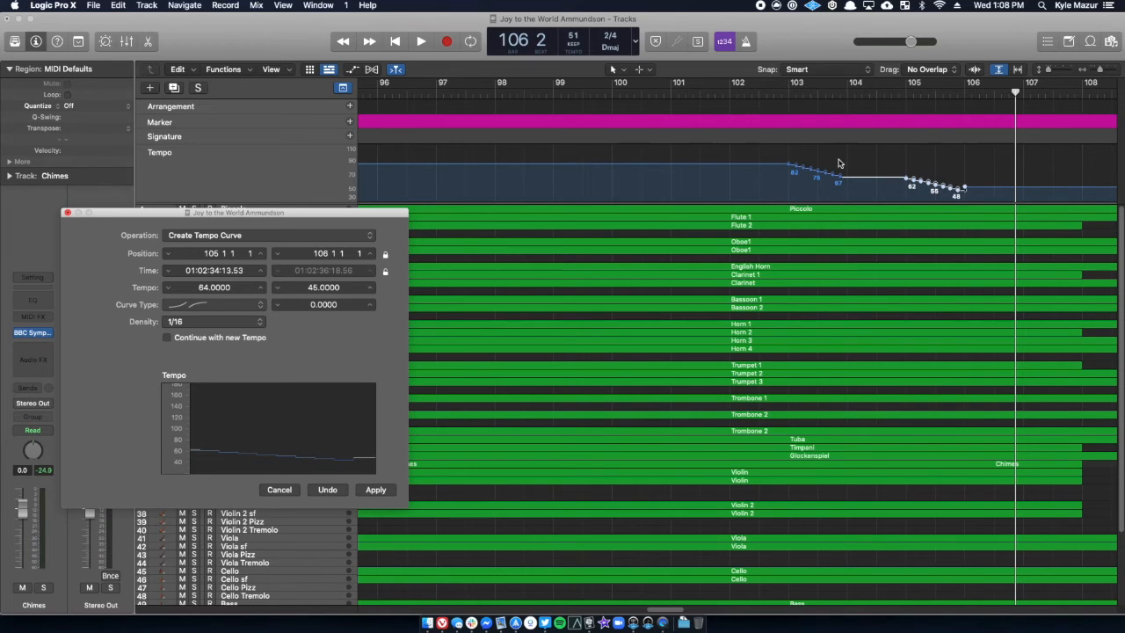
# Remove the tempo point at bar 106 again and play from between bars 100 and 101 through to bar 108
pyautogui.click(970, 186)
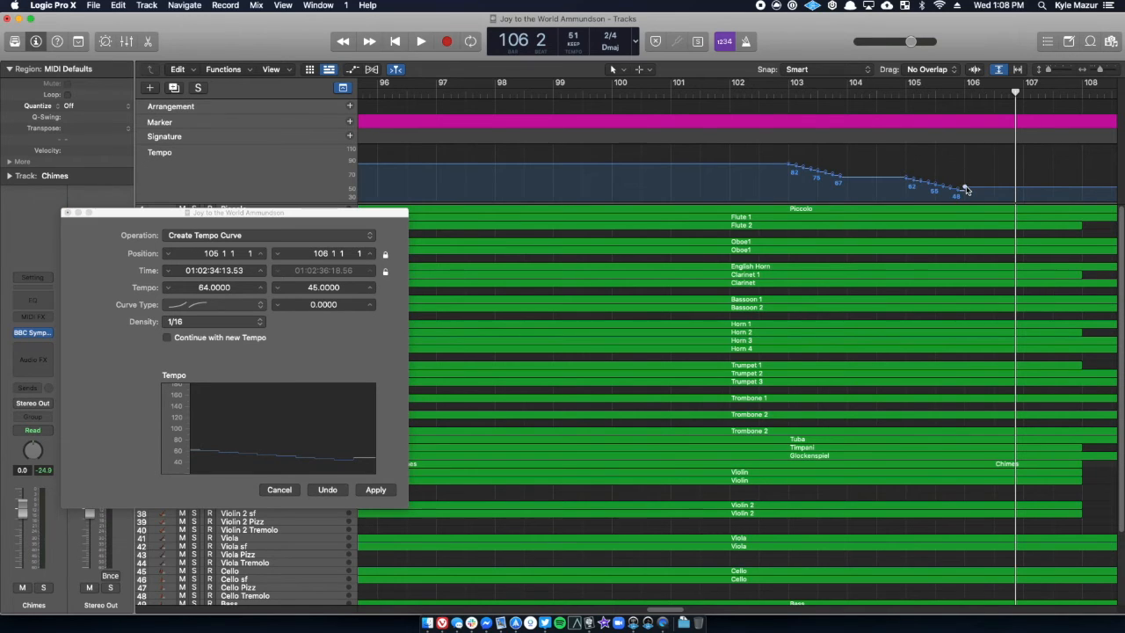
pyautogui.click(965, 190)
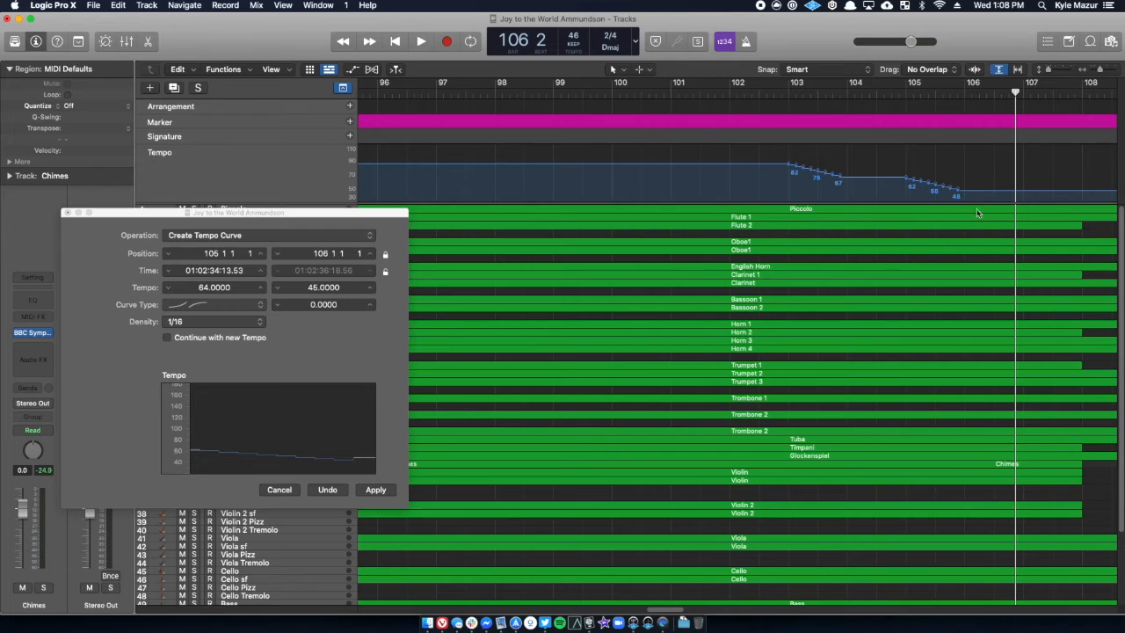
pyautogui.click(645, 98)
pyautogui.press('space')
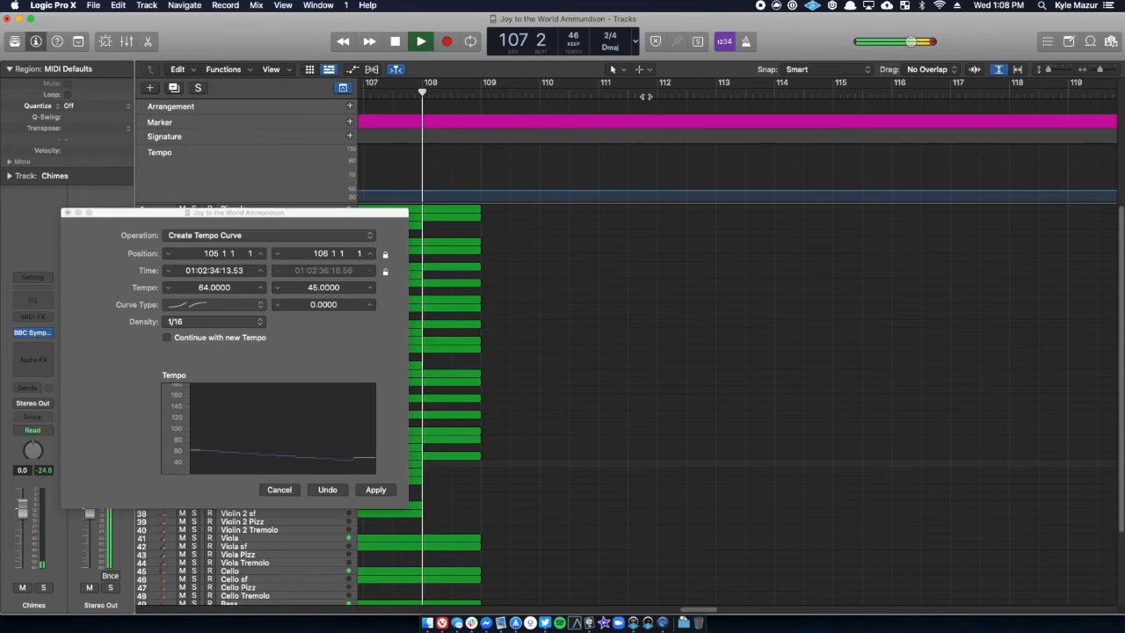
pyautogui.press('space')
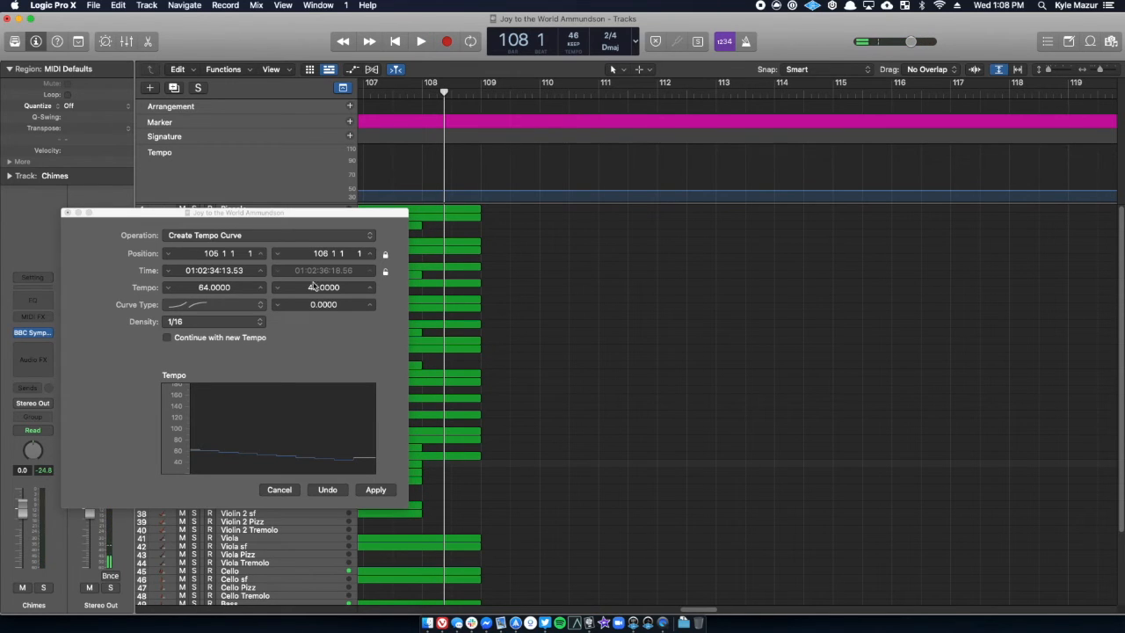
# Reapply the bar 105 to 106 tempo curve with an end tempo of 40, and remove the restoring point at bar 106
pyautogui.click(316, 290)
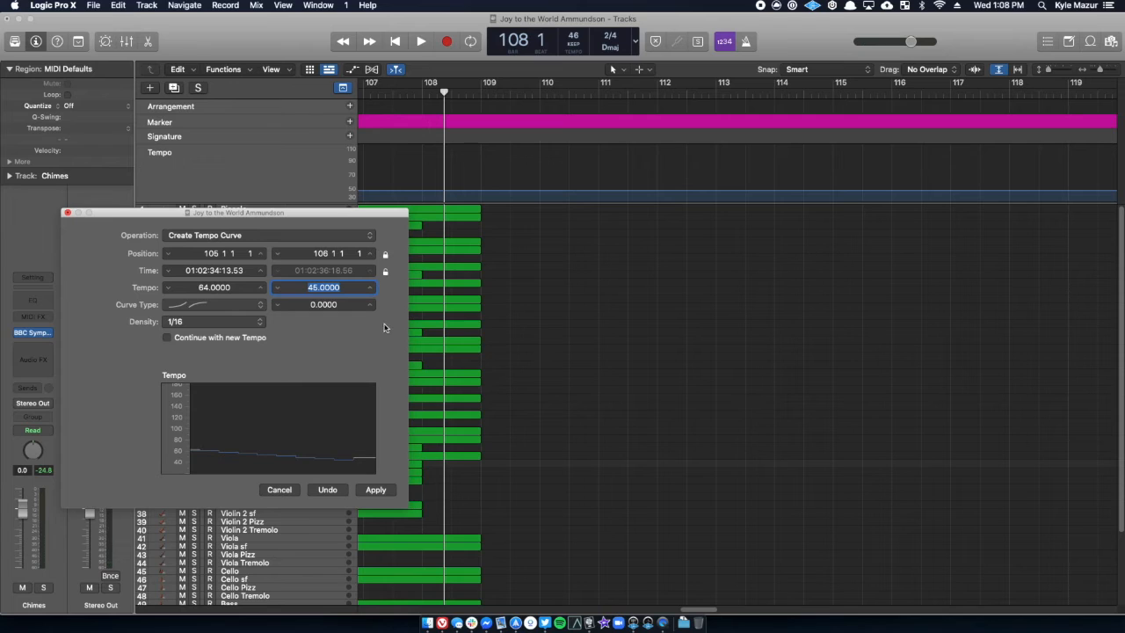
pyautogui.write('40')
pyautogui.click(375, 490)
pyautogui.moveTo(704, 605); pyautogui.dragTo(685, 611)
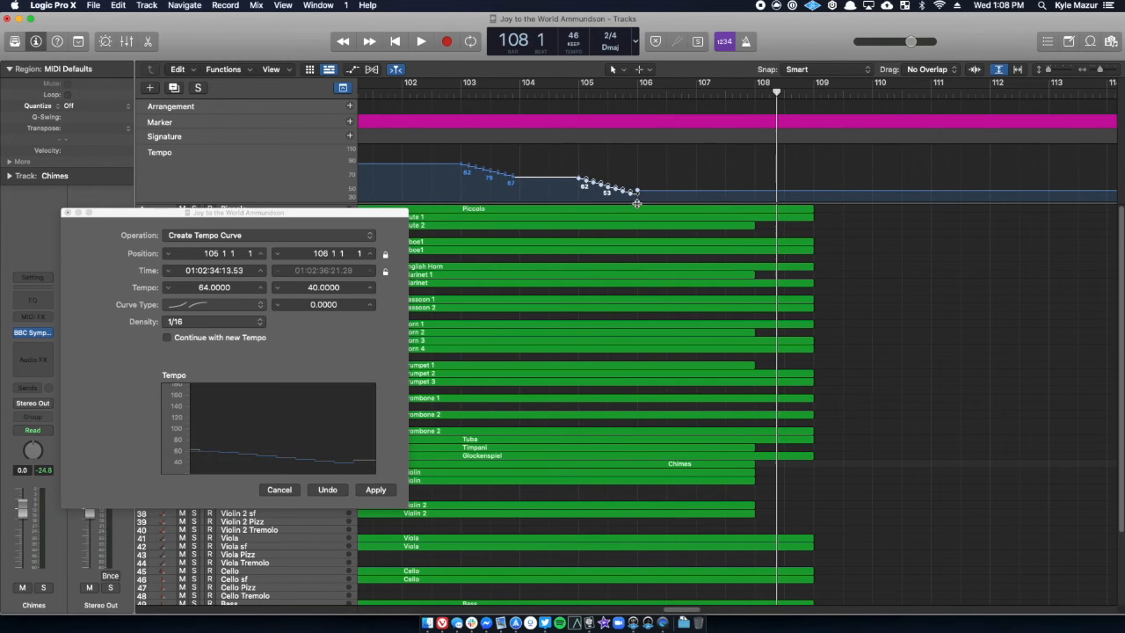
pyautogui.click(652, 189)
pyautogui.press('Delete')
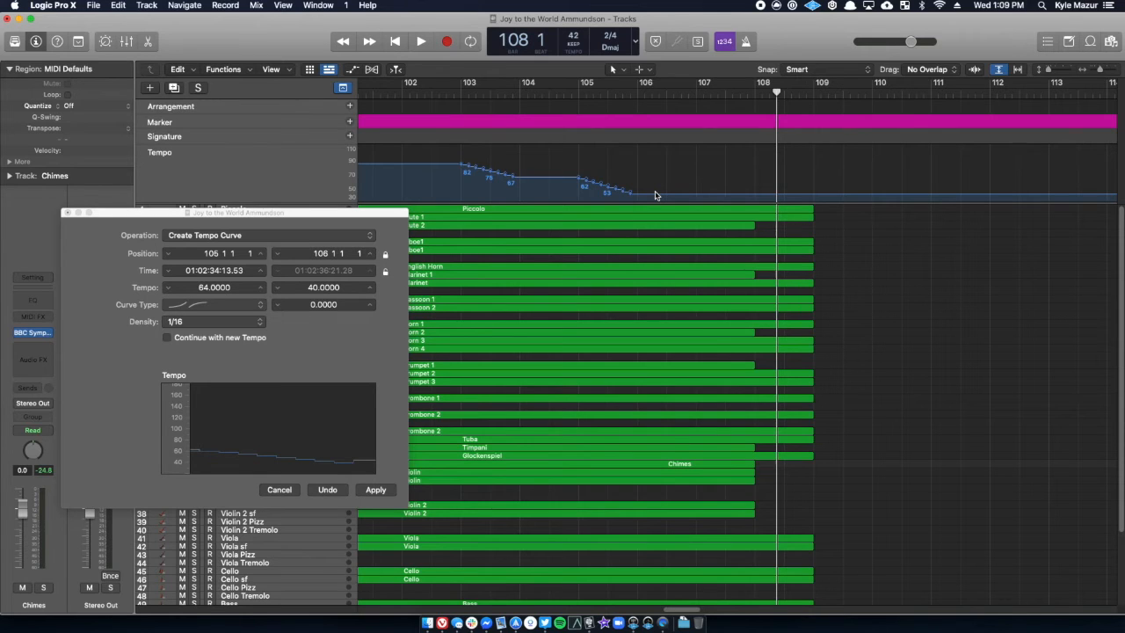
# Play from bar 101 to bar 108 to check the ending slowdown
pyautogui.click(372, 94)
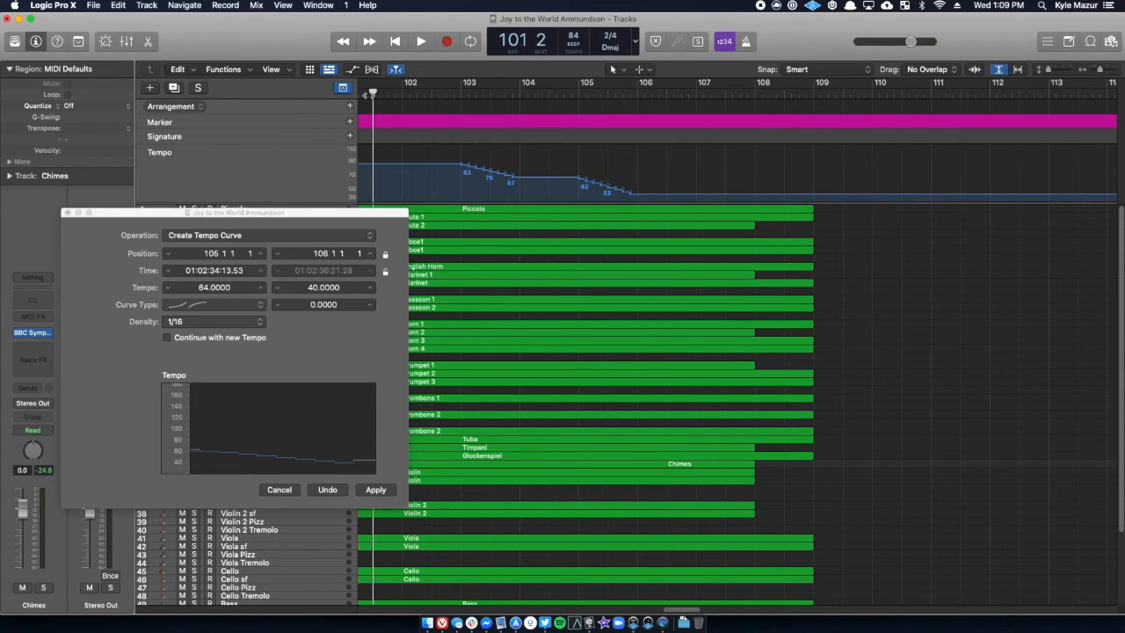
pyautogui.press('space')
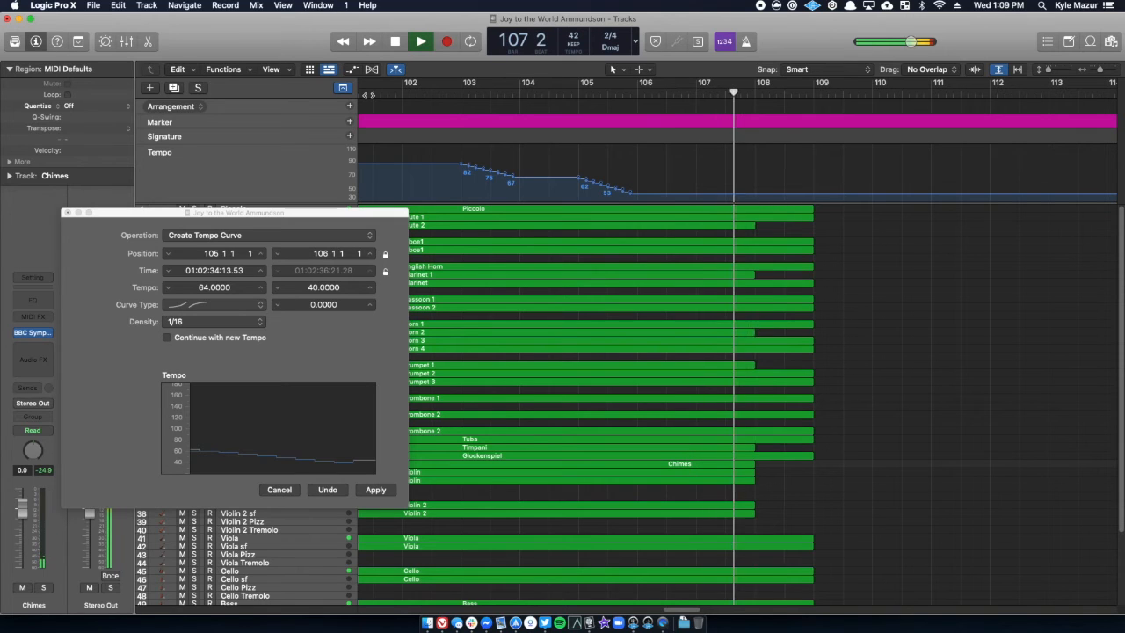
pyautogui.press('space')
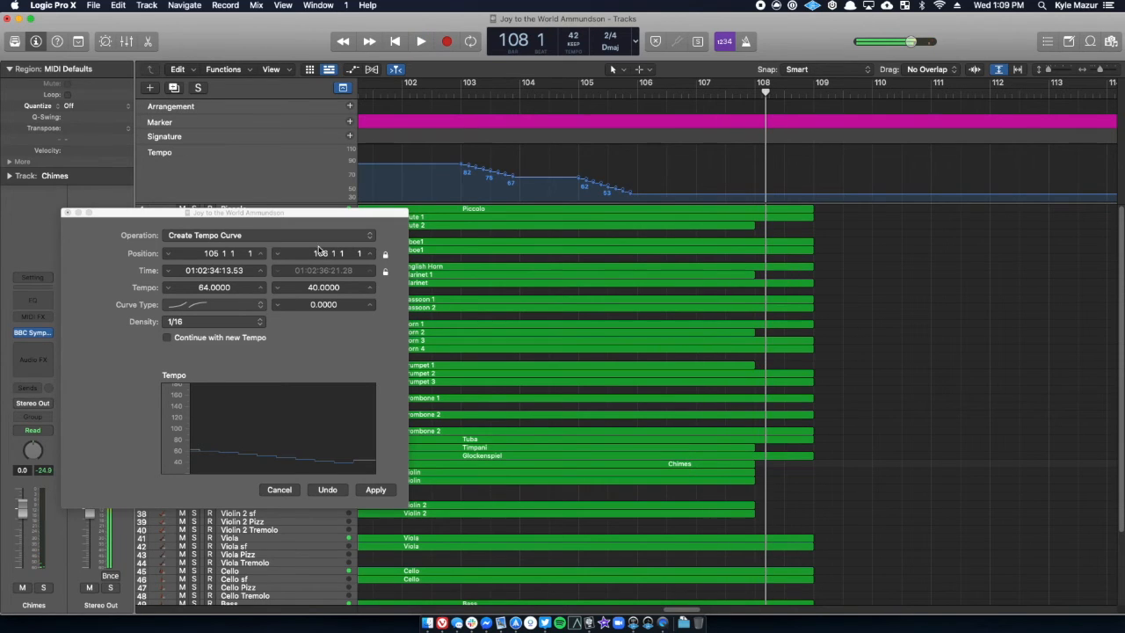
# Reapply the bar 105 to 106 tempo curve with an end tempo of 30, and remove the restoring point at bar 106
pyautogui.doubleClick(314, 287)
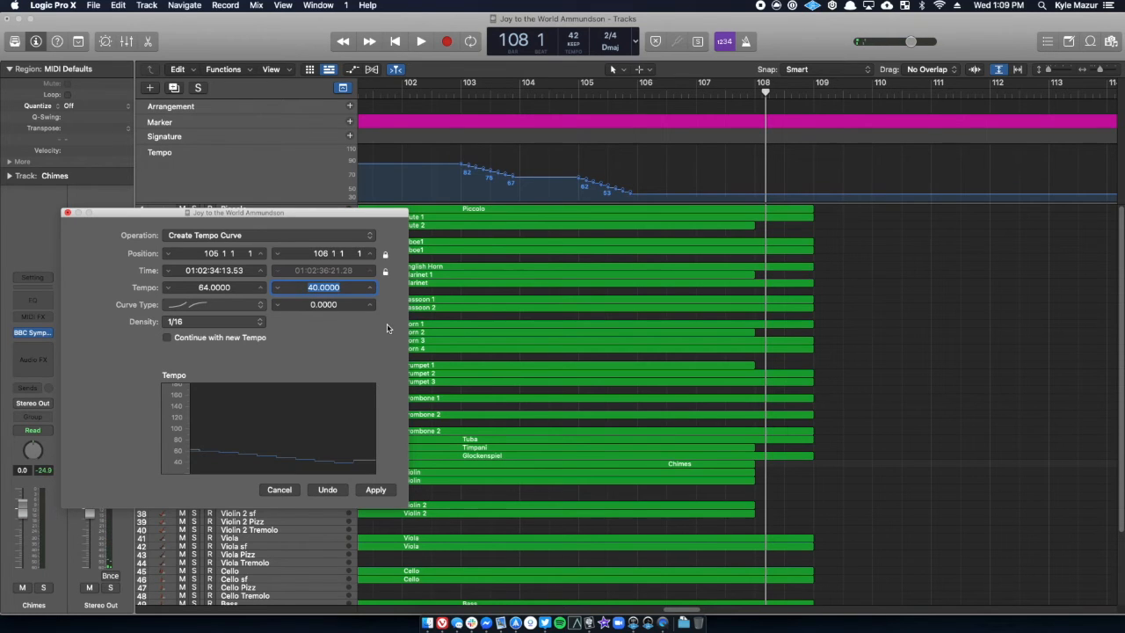
pyautogui.write('30')
pyautogui.click(375, 490)
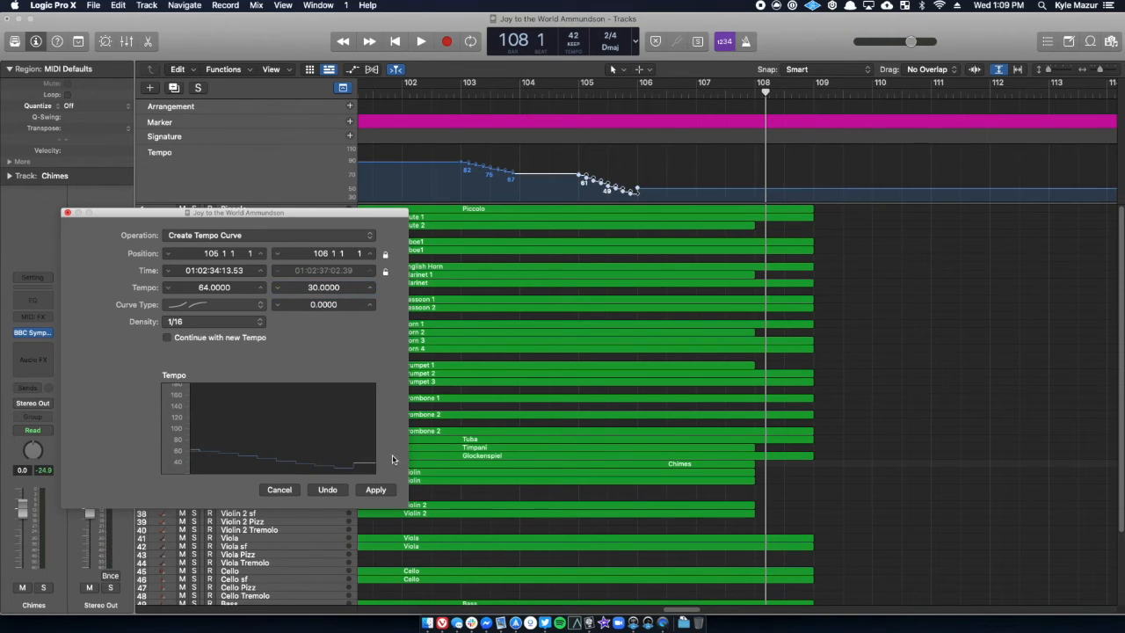
pyautogui.click(639, 192)
# Play from about bar 101 to bar 108 to check the stronger ritardando at the ending
pyautogui.click(375, 99)
pyautogui.press('space')
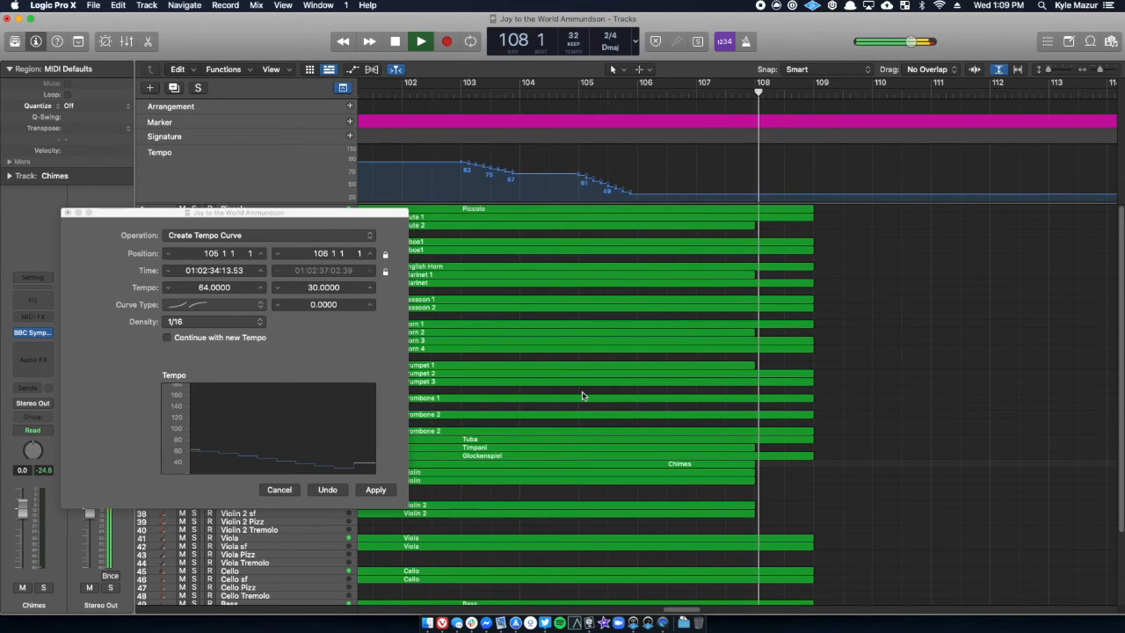
pyautogui.press('space')
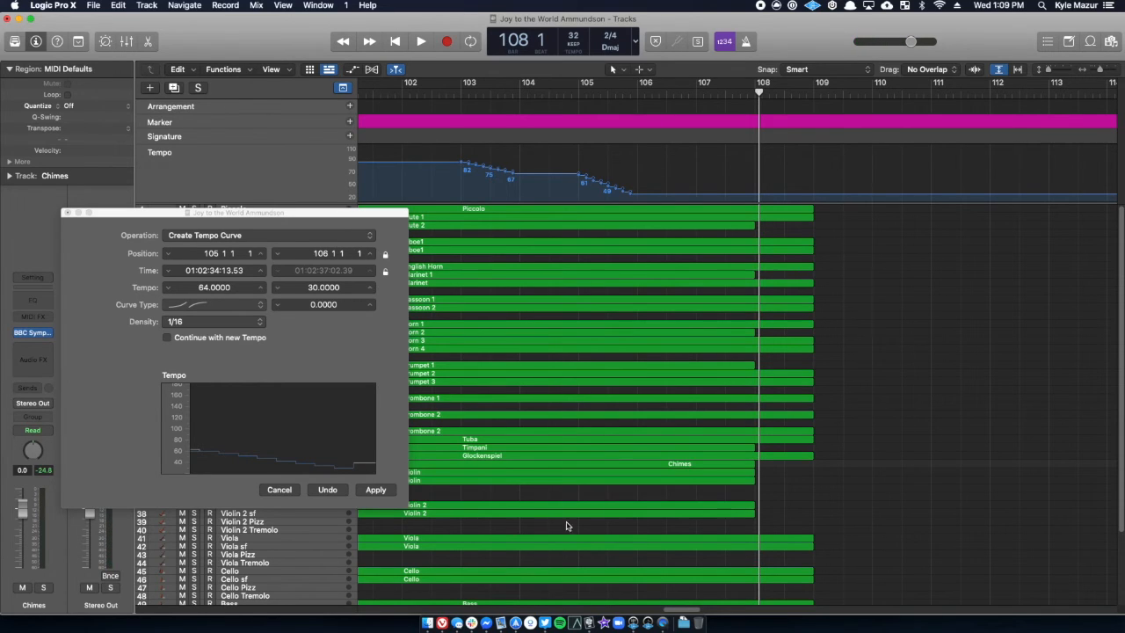
# Undo the repeated application of the tempo curve and close the tempo operations window
pyautogui.click(375, 489)
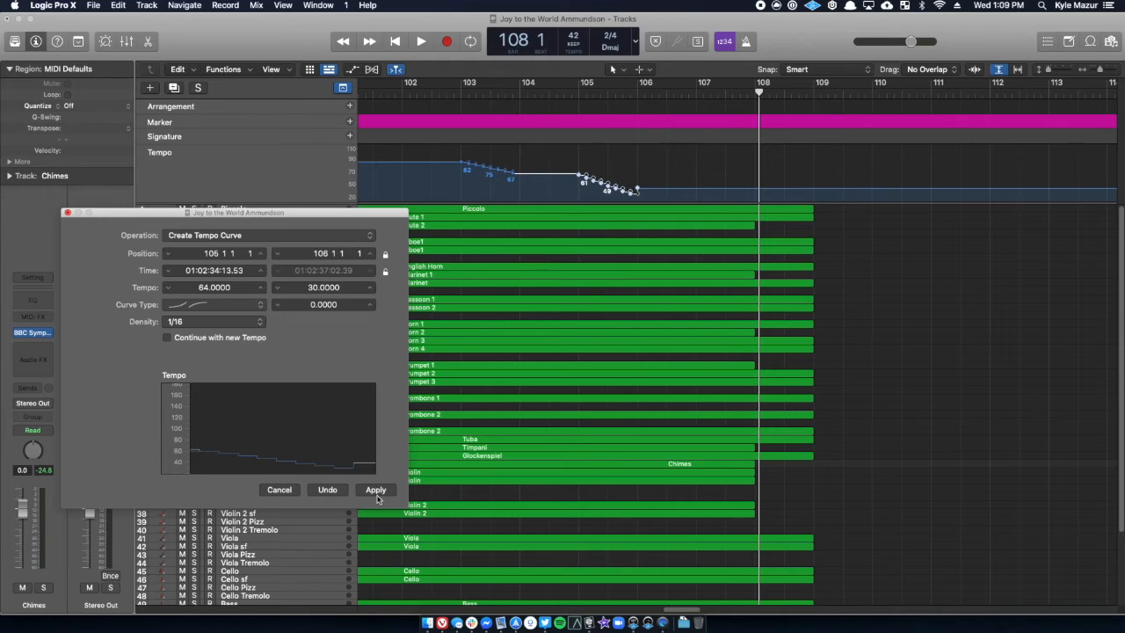
pyautogui.click(377, 495)
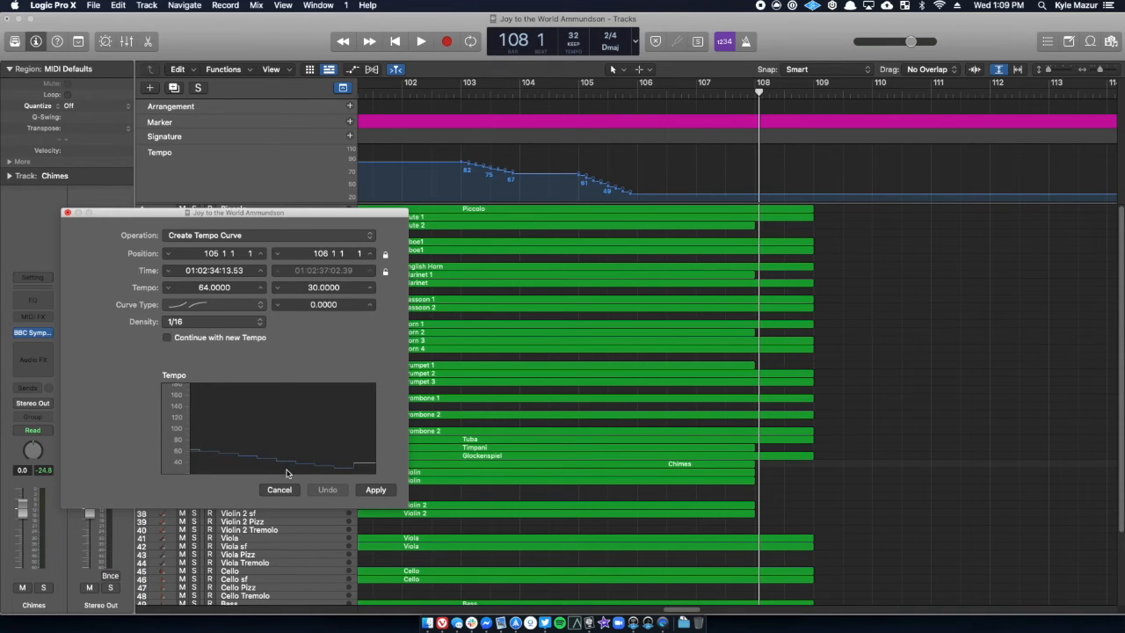
pyautogui.click(68, 213)
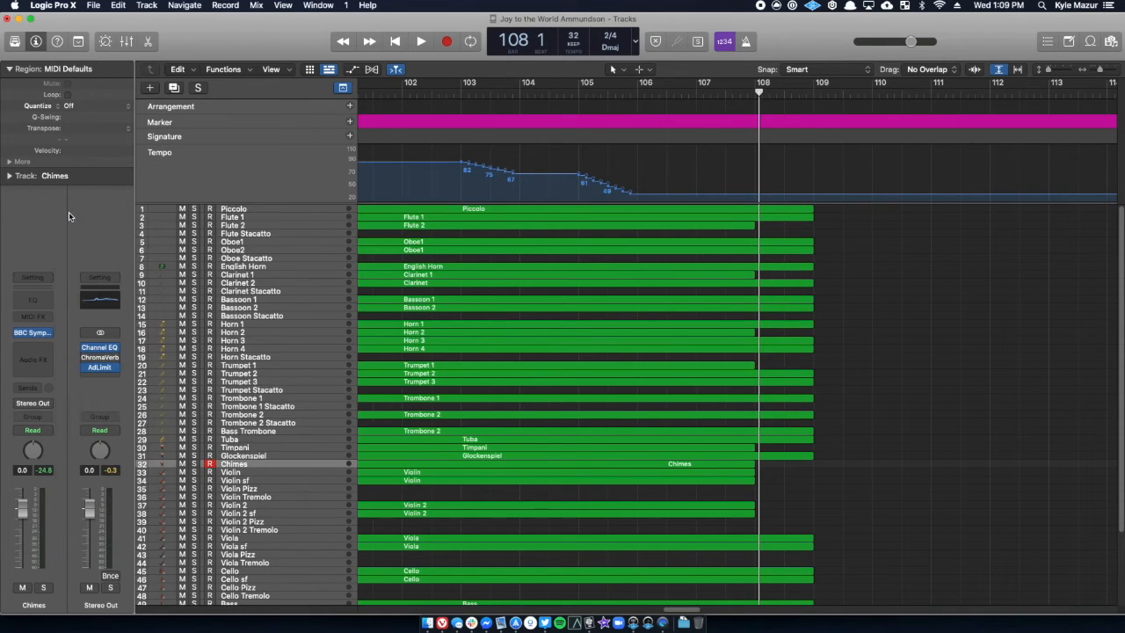
# Play from about bar 77 to bar 83 to find where the slowdown before Verse 4 should begin
pyautogui.moveTo(683, 608); pyautogui.dragTo(603, 613)
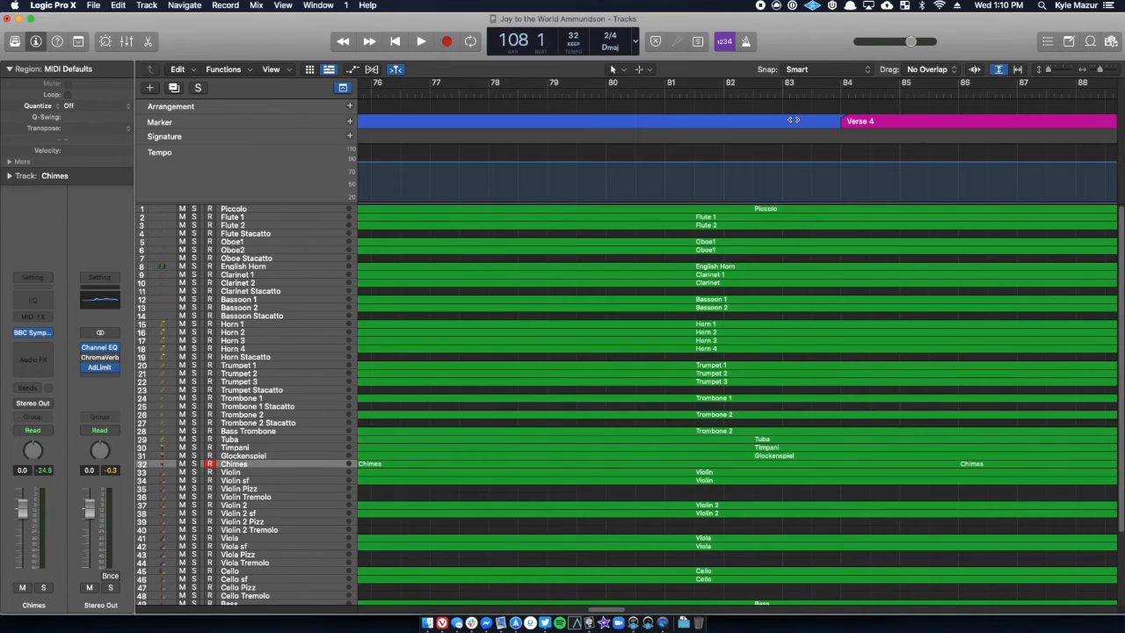
pyautogui.click(783, 95)
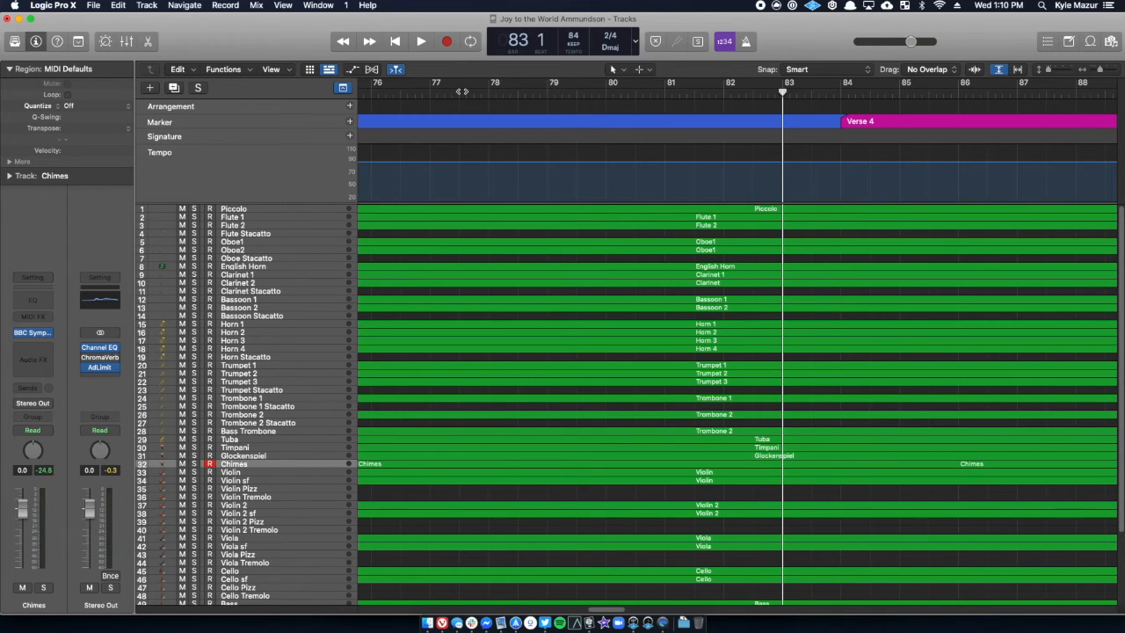
pyautogui.click(461, 90)
pyautogui.press('space')
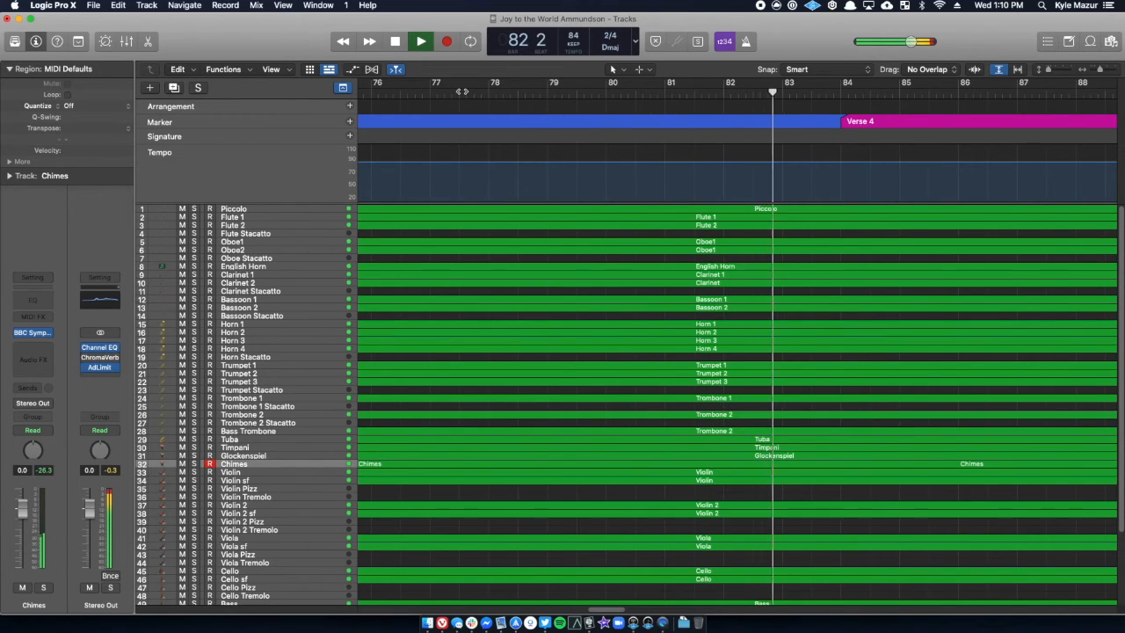
pyautogui.press('space')
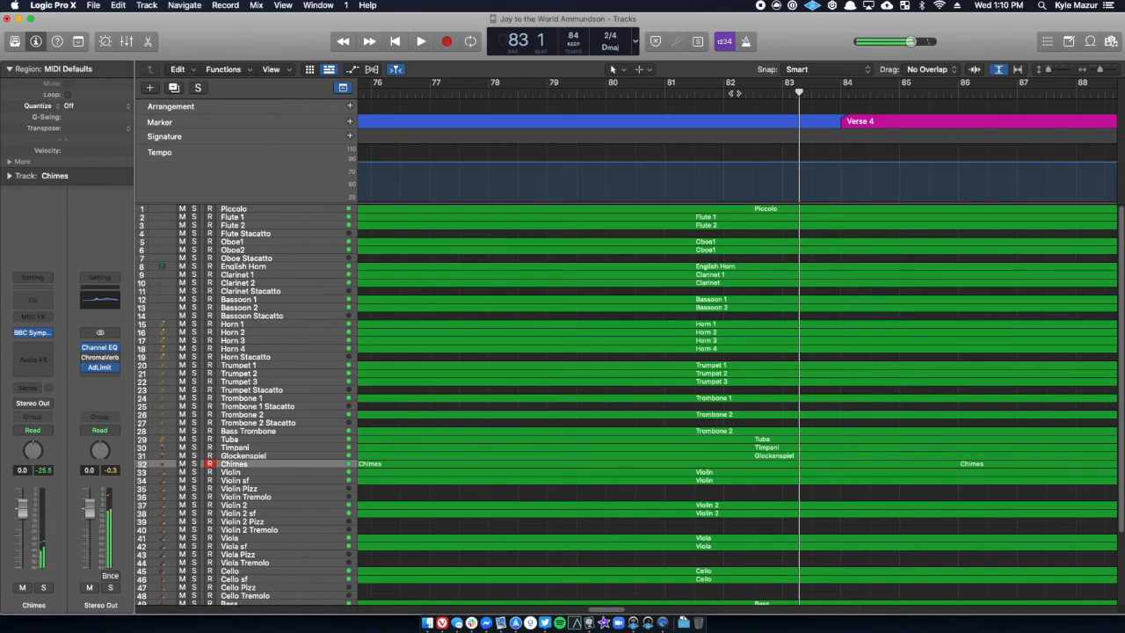
# Create and apply a tempo curve from bar 82 to bar 84, just before Verse 4, with an end tempo of 70
pyautogui.click(724, 94)
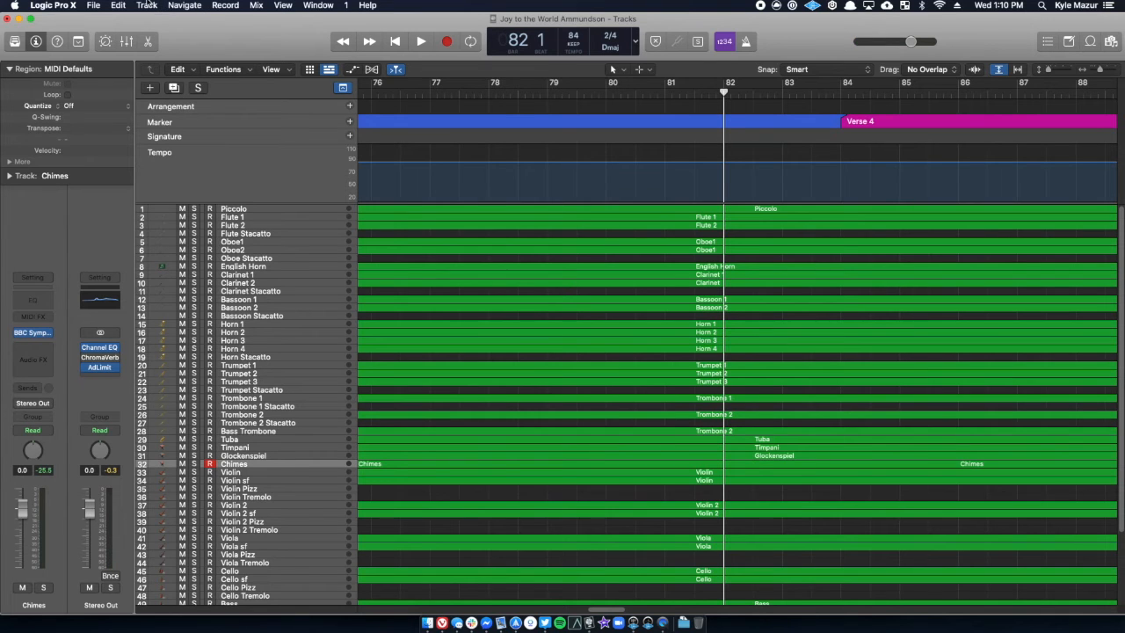
pyautogui.click(128, 5)
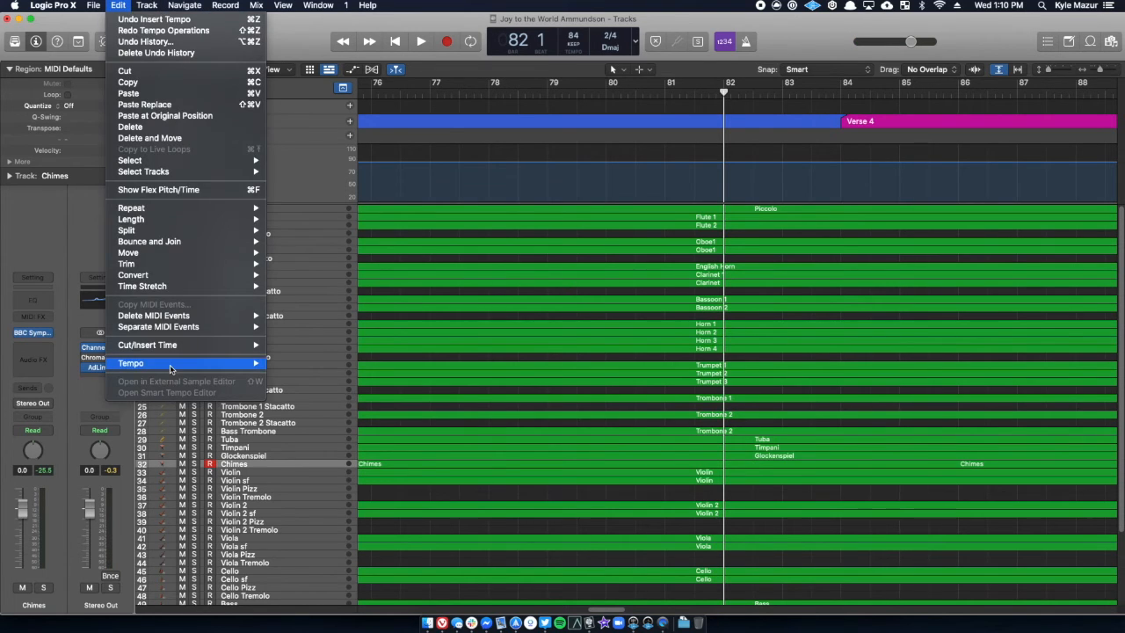
pyautogui.moveTo(171, 364)
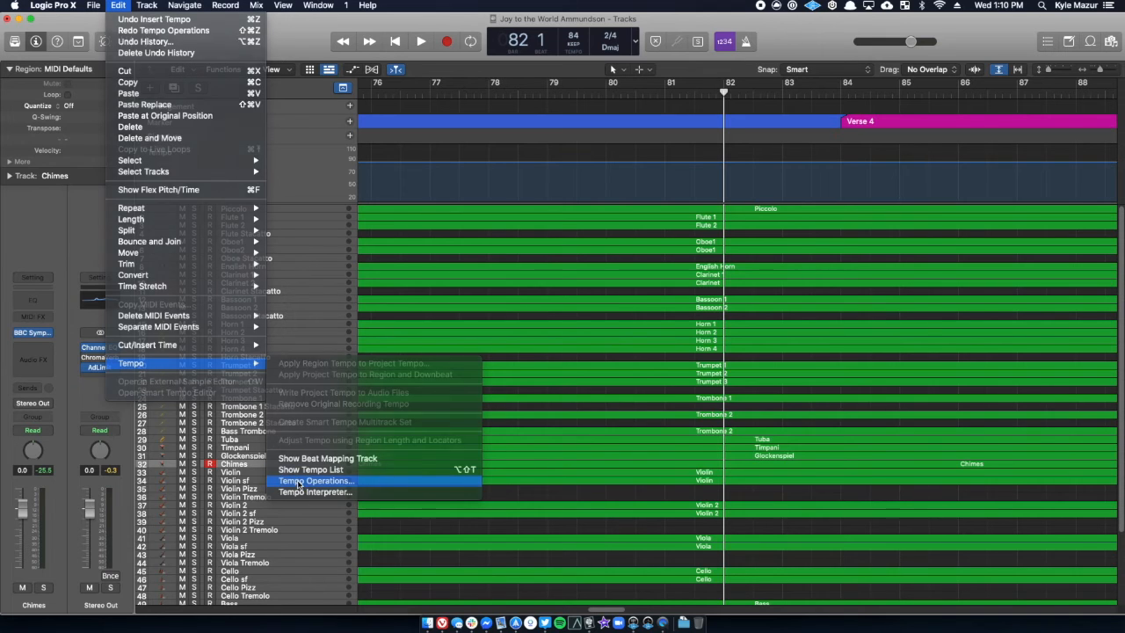
pyautogui.click(299, 481)
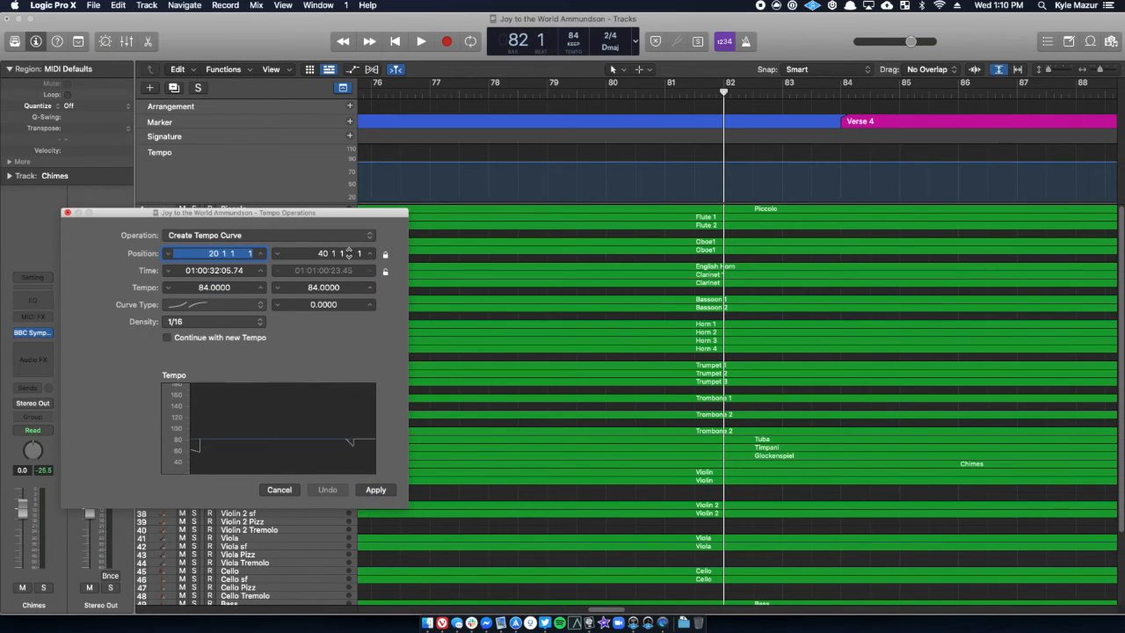
pyautogui.write('82')
pyautogui.doubleClick(322, 254)
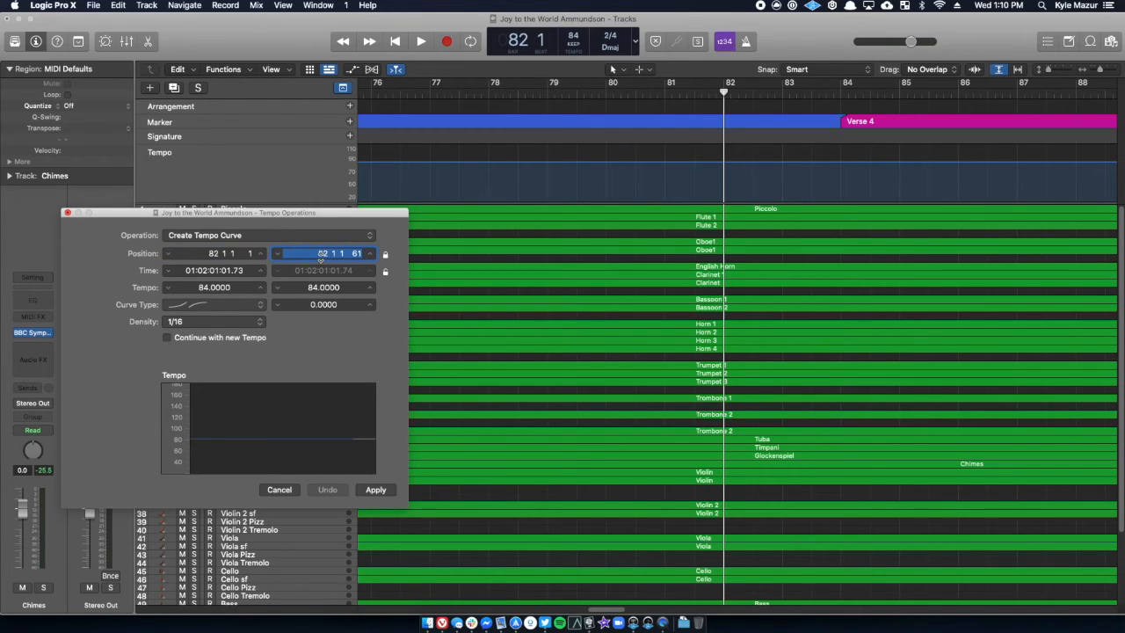
pyautogui.write('84')
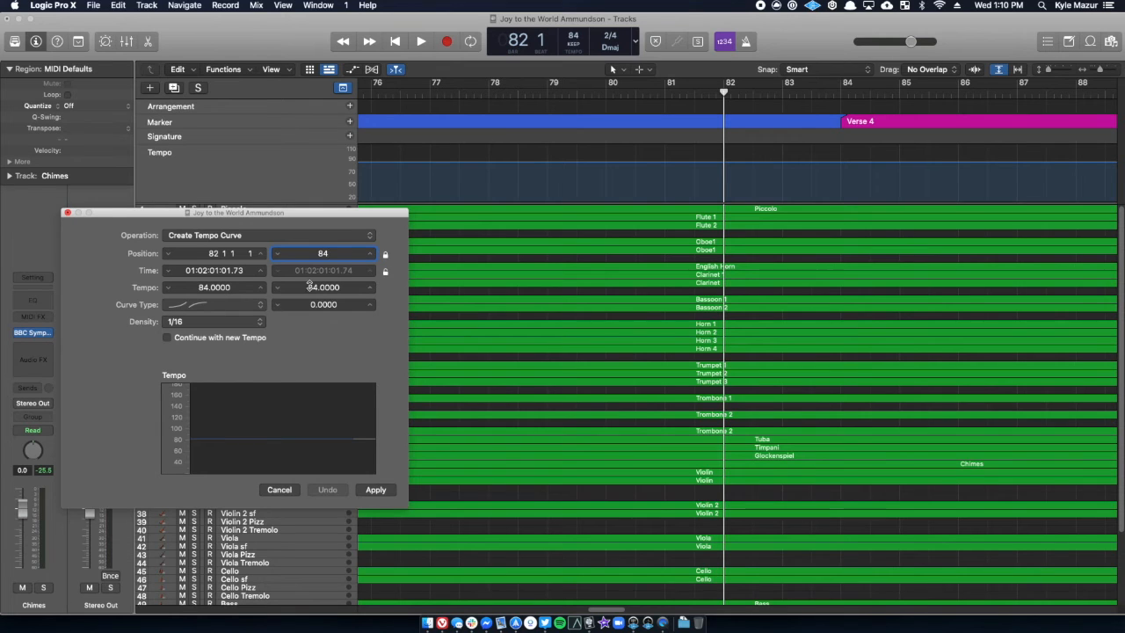
pyautogui.doubleClick(312, 289)
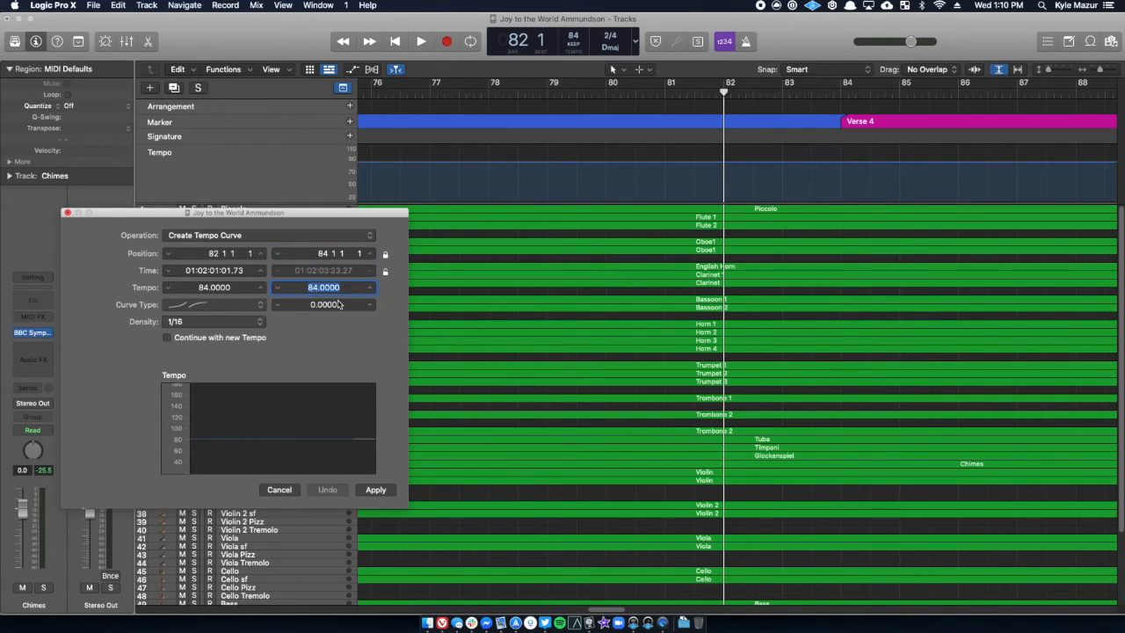
pyautogui.write('70')
pyautogui.click(380, 491)
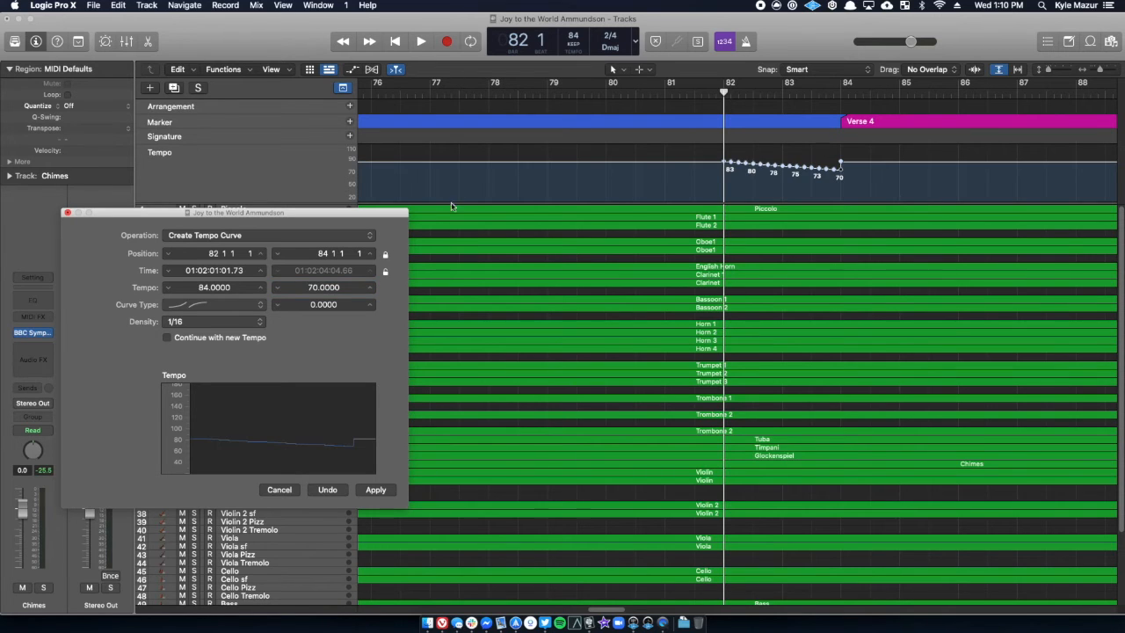
# Play from about bar 78 to bar 84 to check the slowdown into Verse 4
pyautogui.click(519, 92)
pyautogui.press('space')
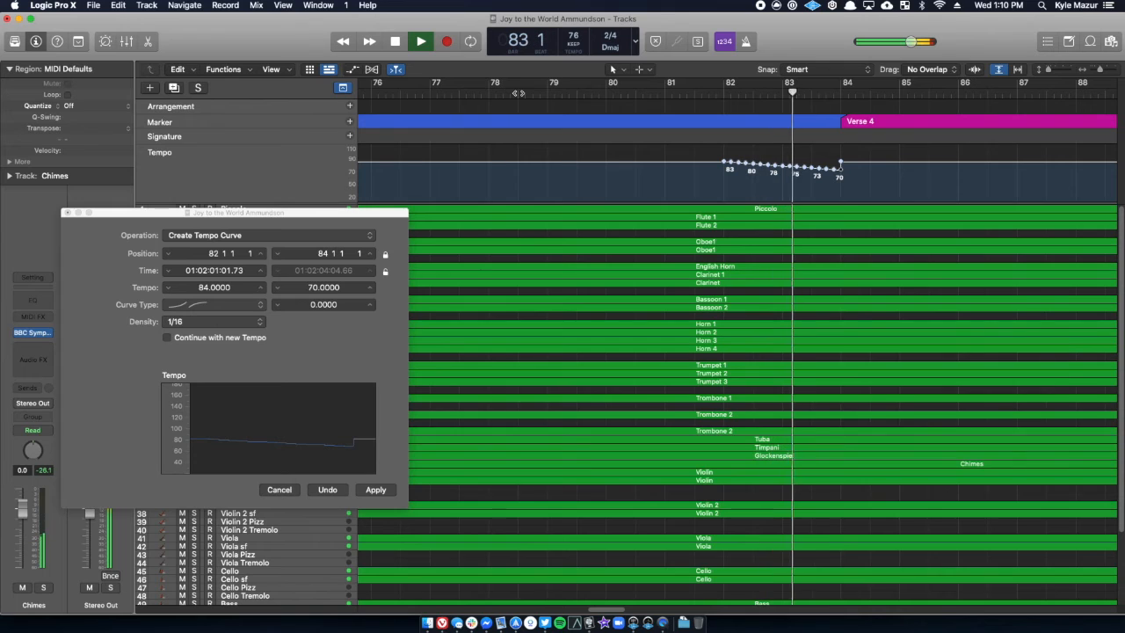
pyautogui.press('space')
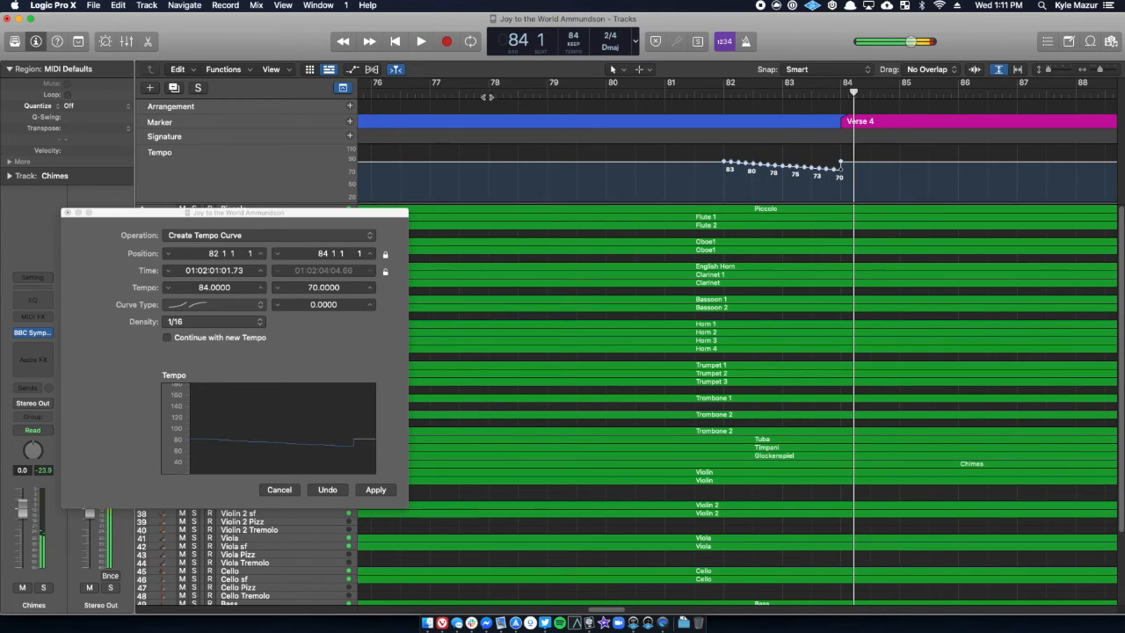
# Reapply the bar 82 to 84 tempo curve with an end tempo of 60
pyautogui.doubleClick(312, 287)
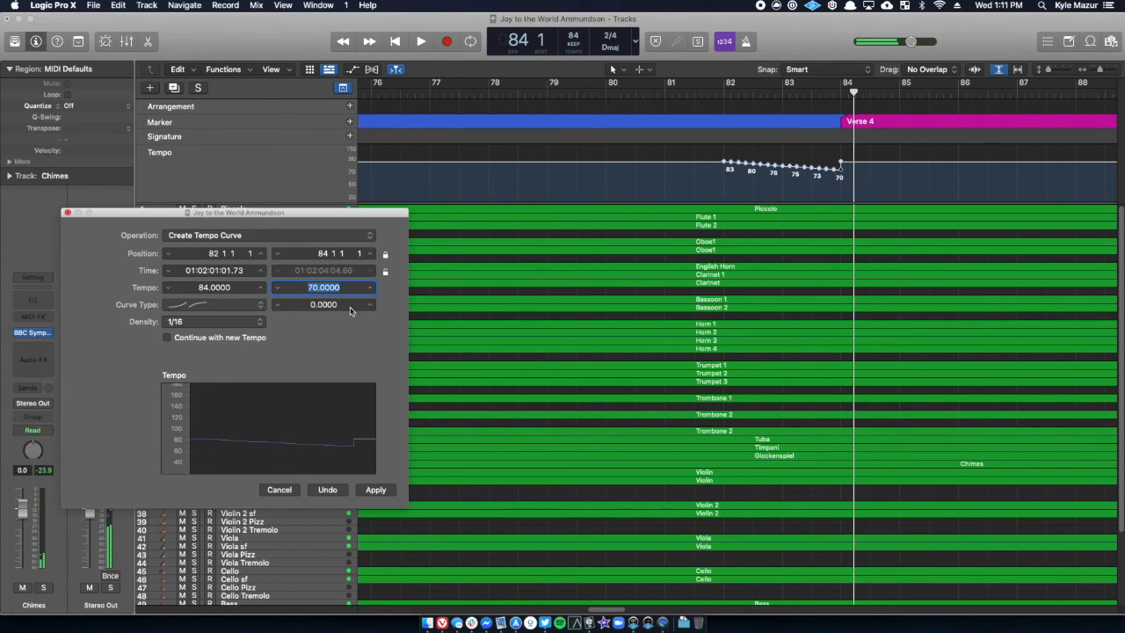
pyautogui.write('60')
pyautogui.press('Return')
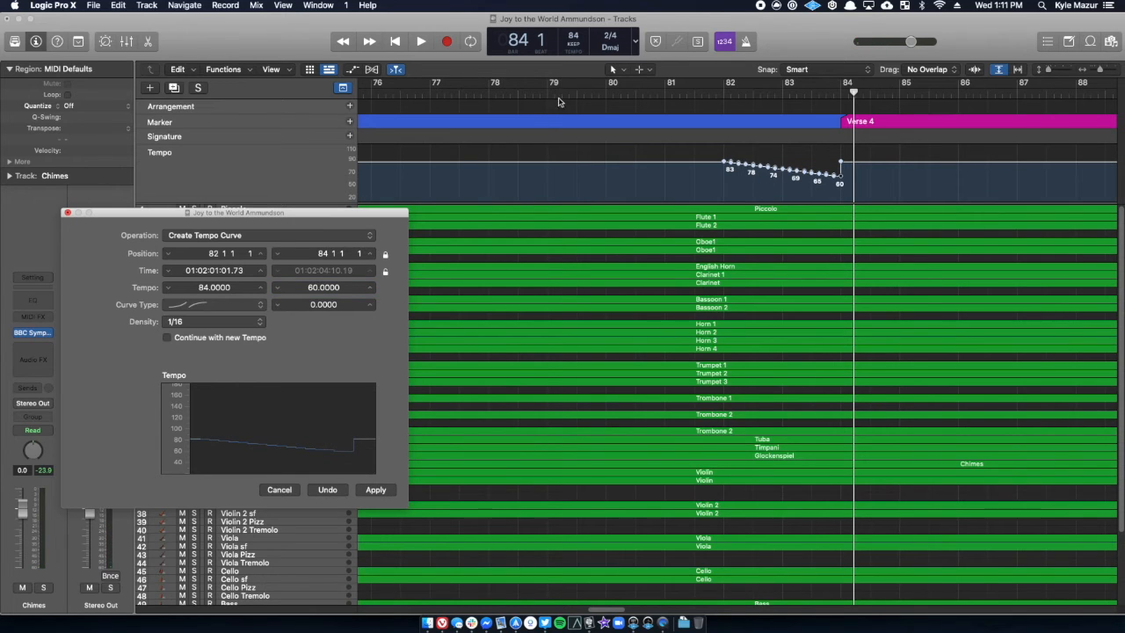
# Play from about bar 76 into bar 84 to check the stronger slowdown before Verse 4
pyautogui.click(567, 99)
pyautogui.click(406, 95)
pyautogui.press('space')
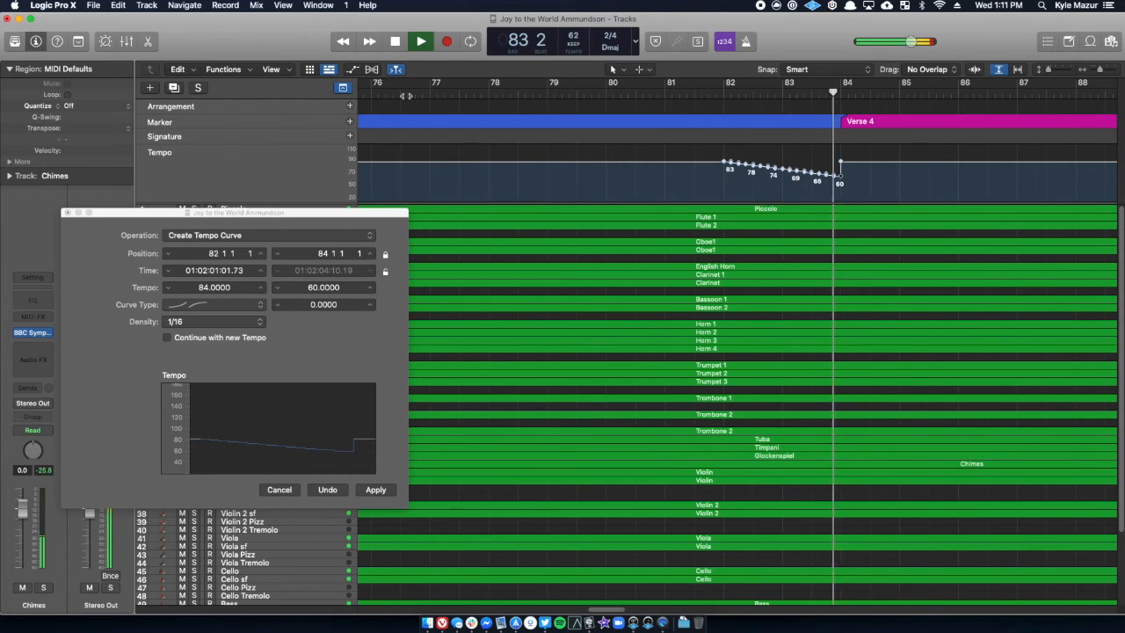
pyautogui.press('space')
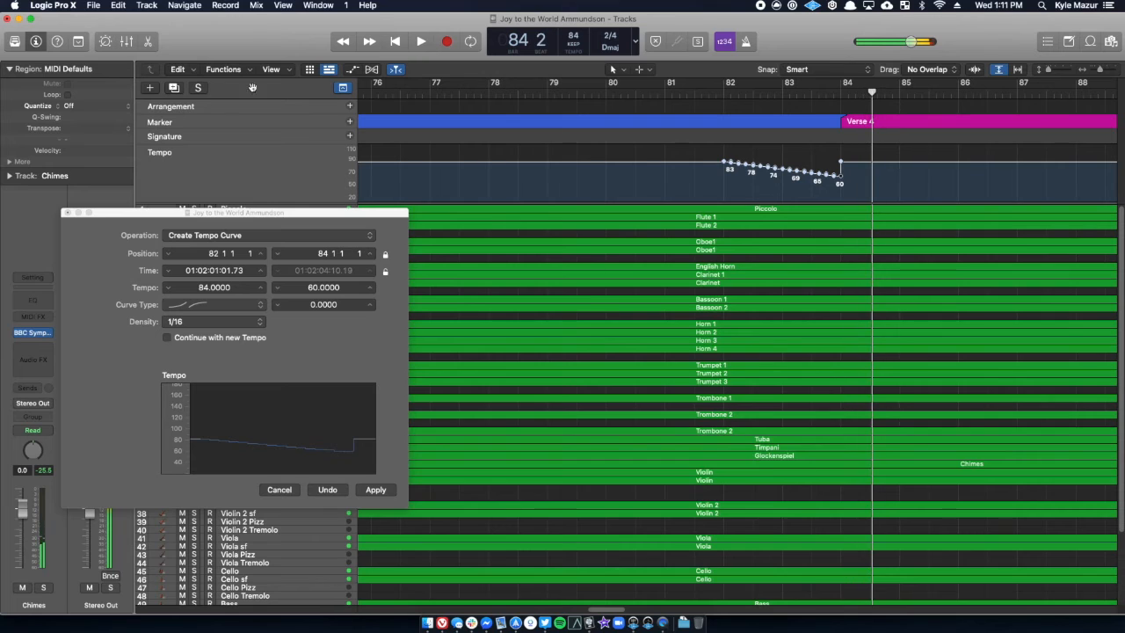
# Reapply the bar 82 to 84 tempo curve with an end tempo of 50
pyautogui.click(310, 288)
pyautogui.write('50')
pyautogui.click(377, 490)
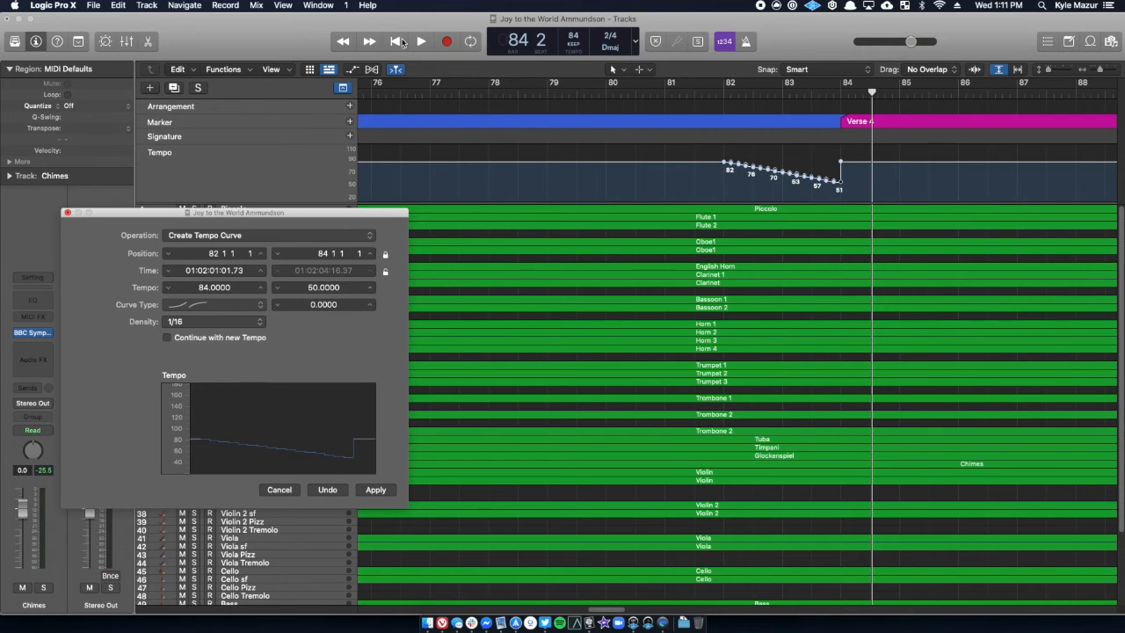
# Play from about bar 76 to bar 85 to check the Verse 4 ritardando, and close the tempo operations window
pyautogui.doubleClick(392, 97)
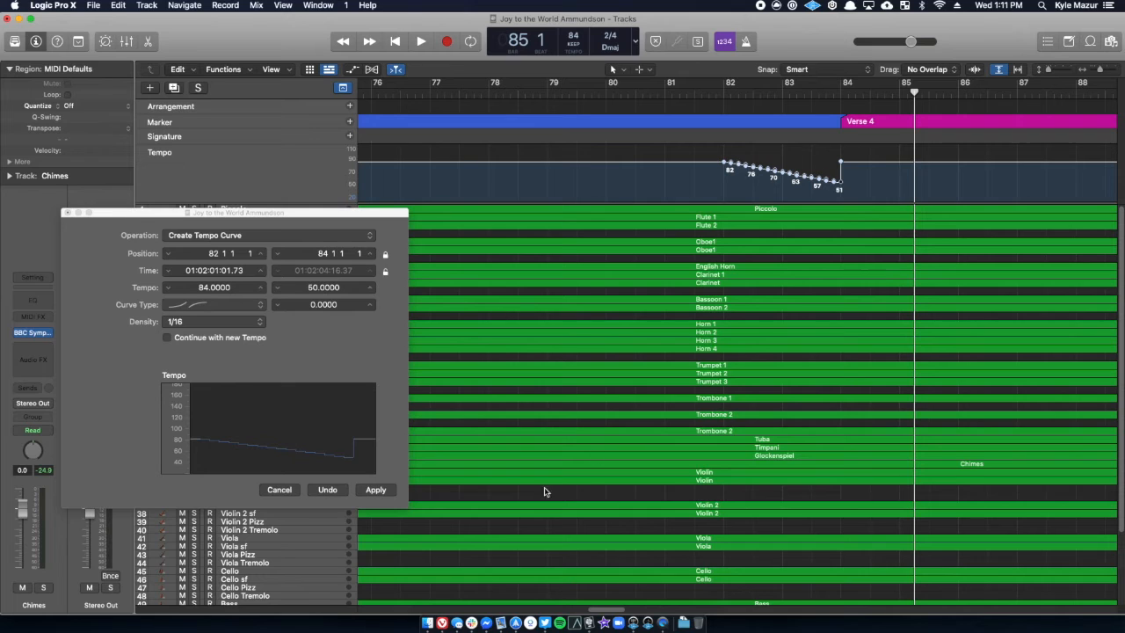
pyautogui.click(67, 214)
# Examine the density options available for tempo curves in Tempo Operations, and cancel without applying anything
pyautogui.click(125, 4)
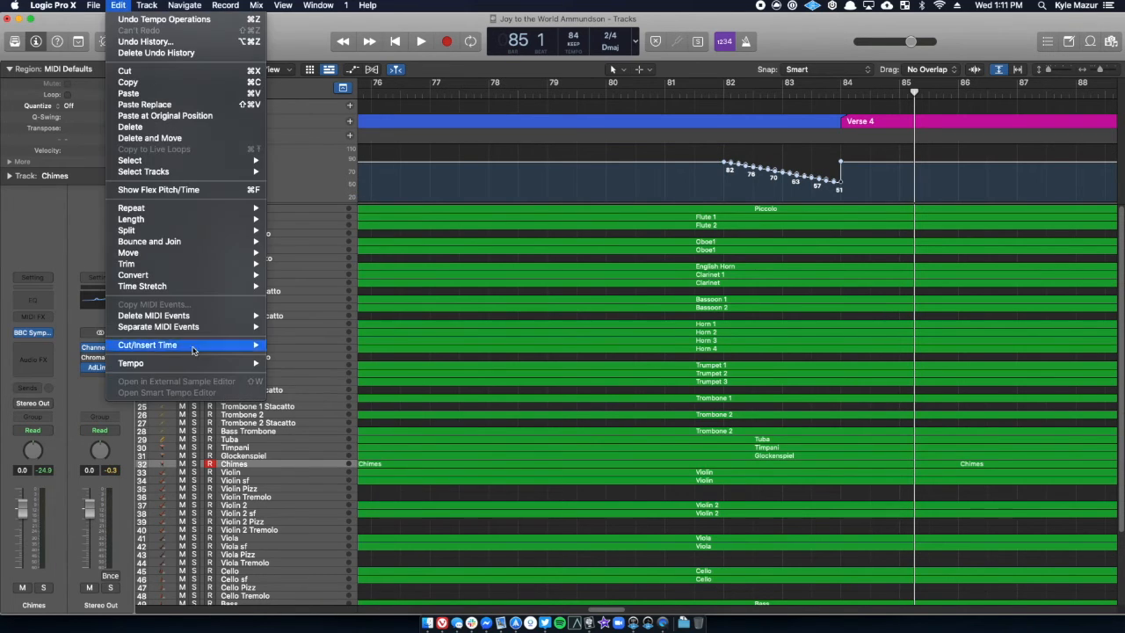
pyautogui.moveTo(181, 363)
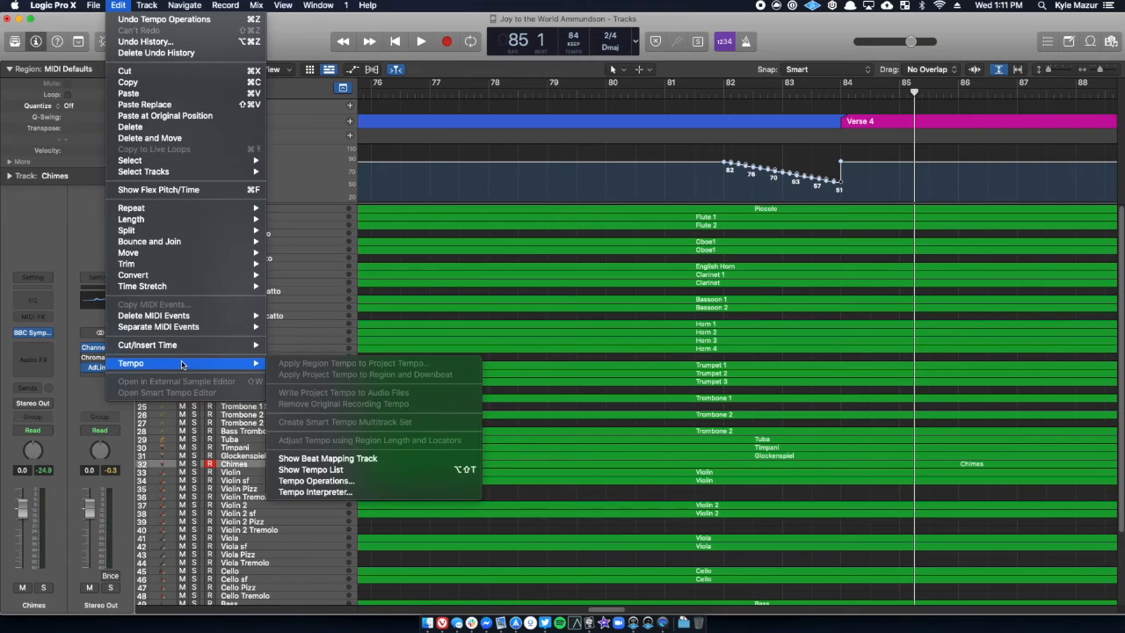
pyautogui.click(344, 483)
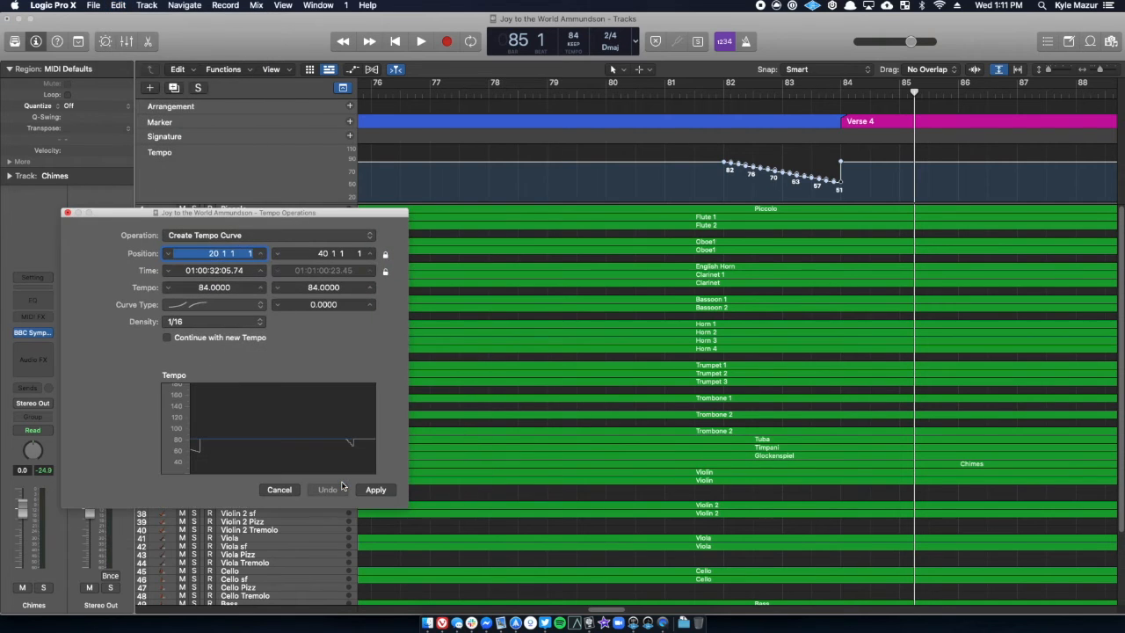
pyautogui.click(174, 323)
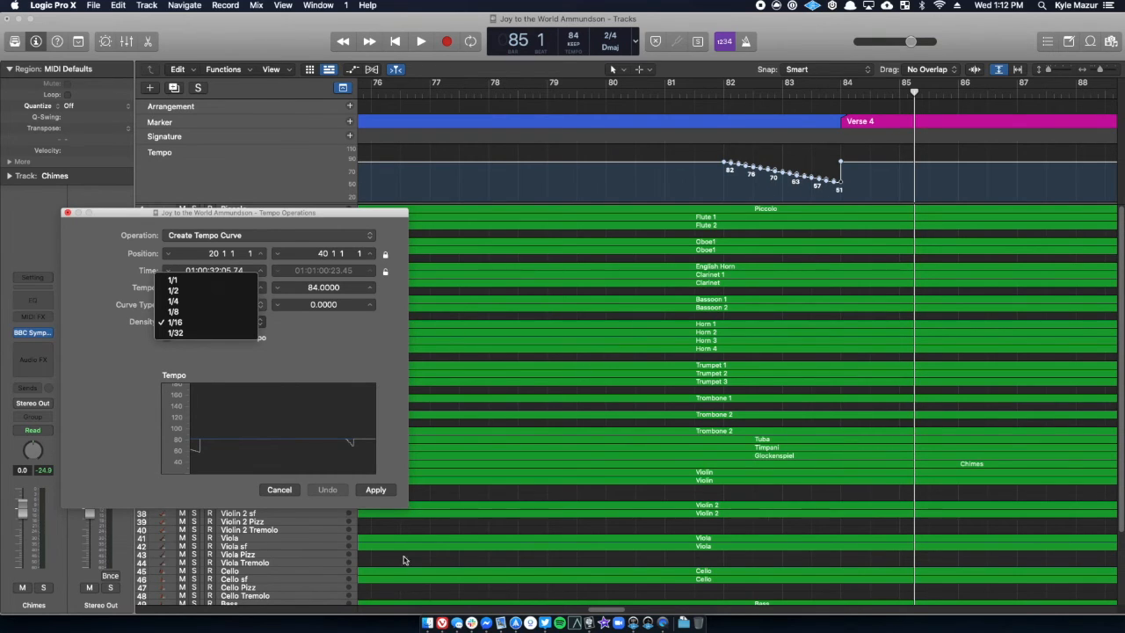
pyautogui.click(271, 494)
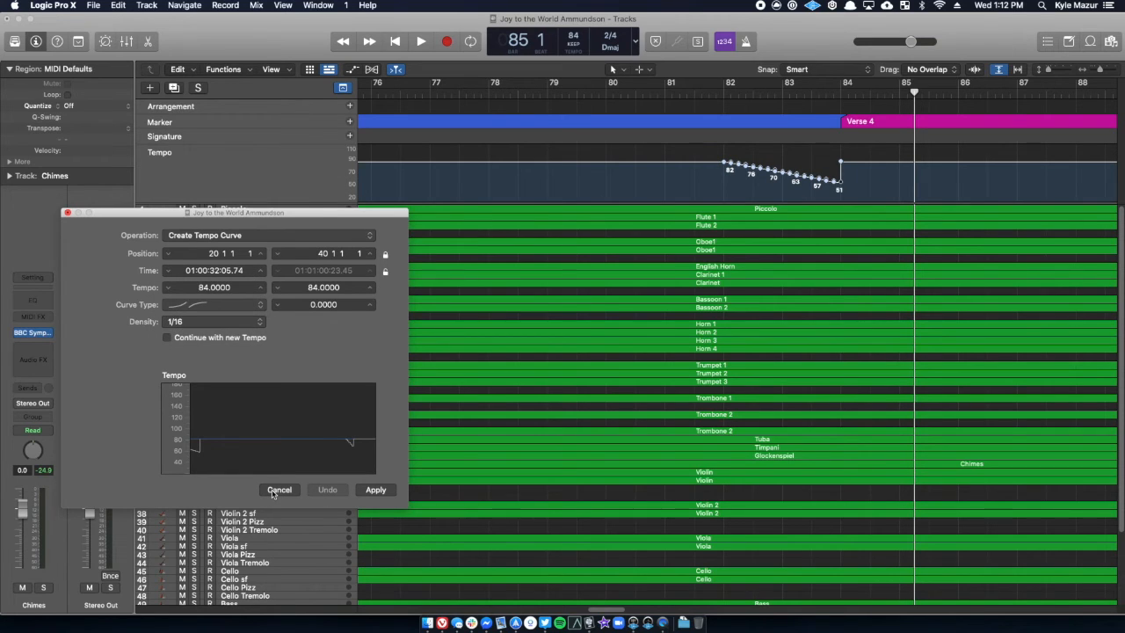
pyautogui.click(279, 490)
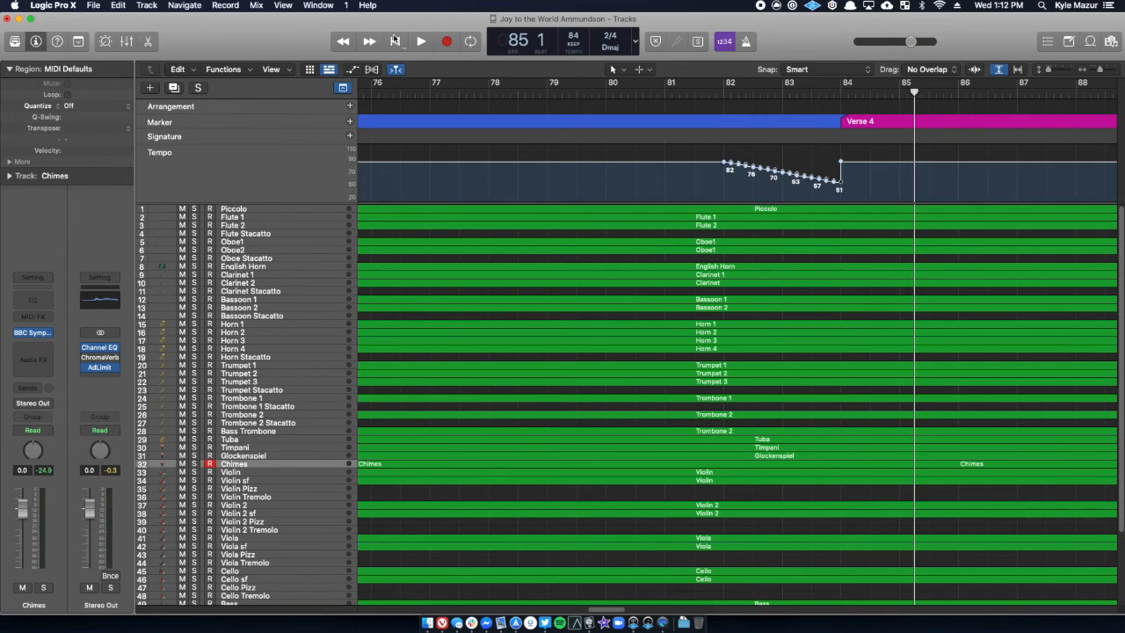
# Play the whole arrangement from the beginning to bar 108 to check all the tempo changes
pyautogui.click(395, 42)
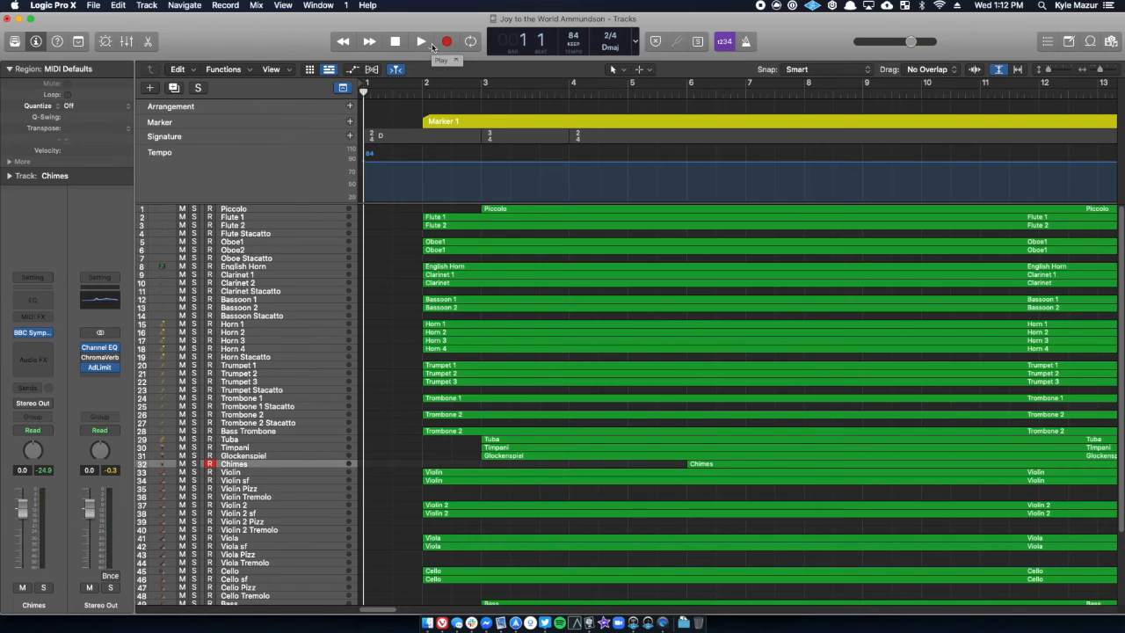
pyautogui.click(422, 42)
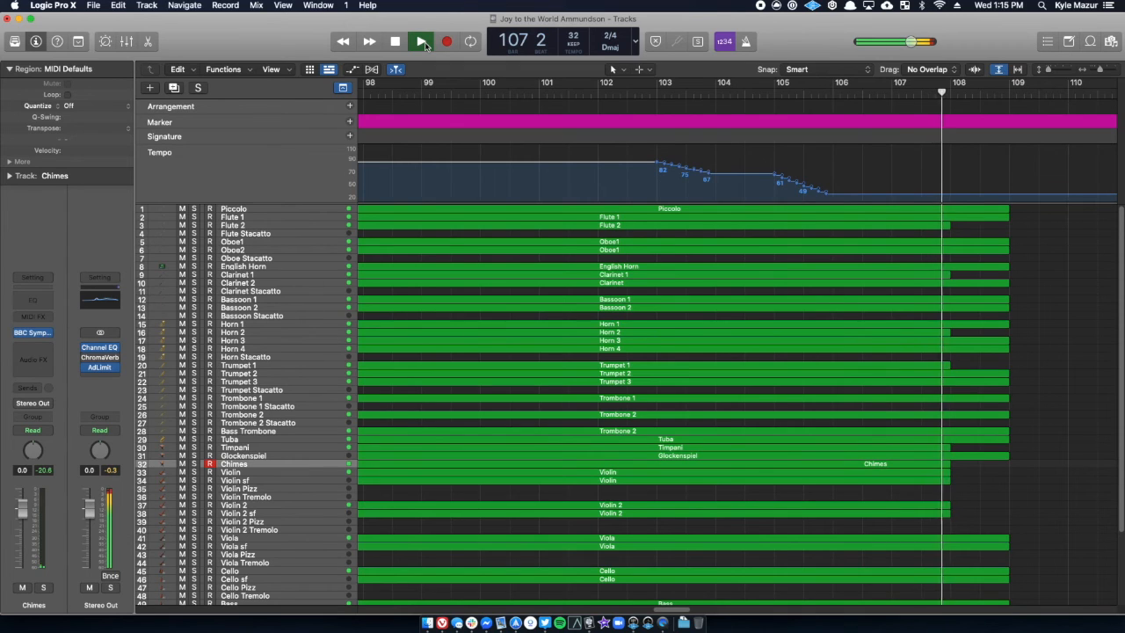
pyautogui.click(426, 46)
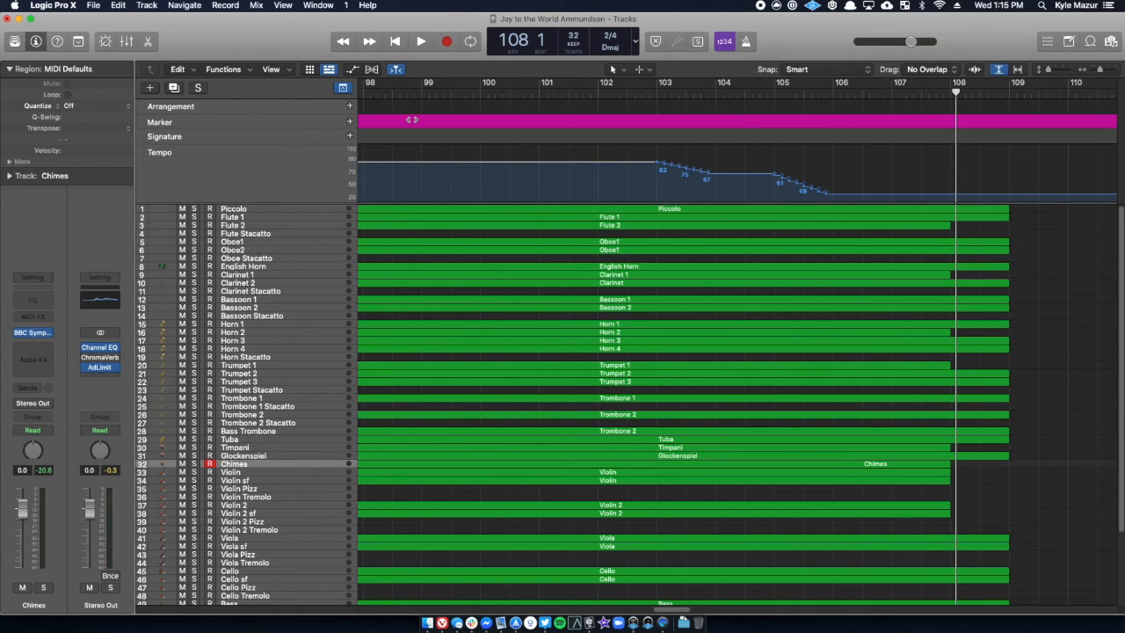
# Show the mixer and play from the beginning to bar 12 to check the levels of the instruments
pyautogui.press('x')
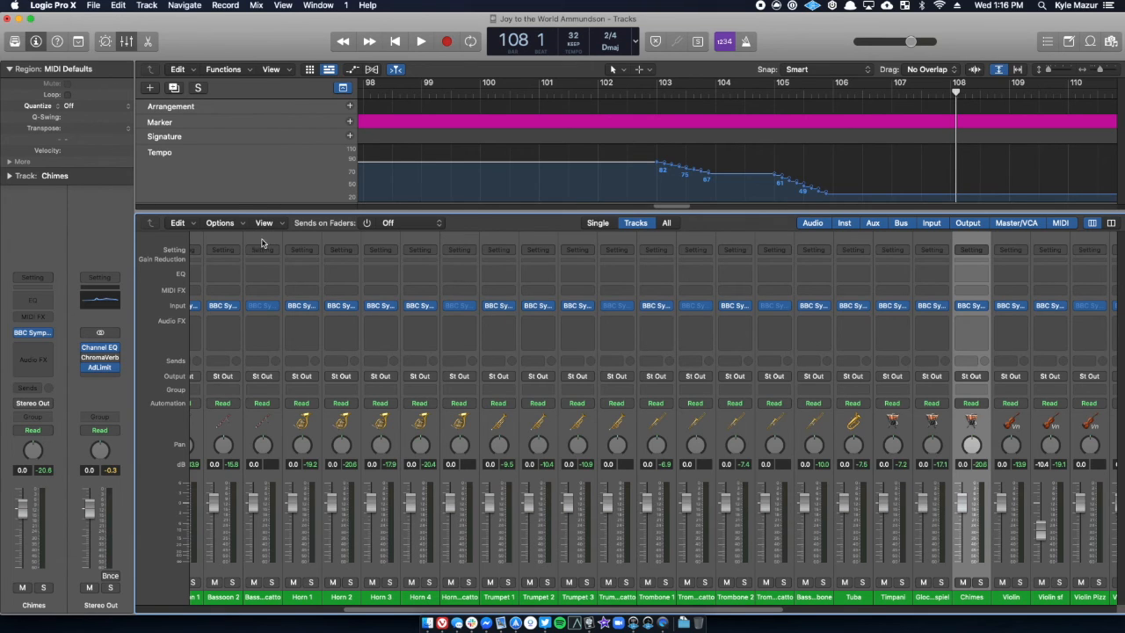
pyautogui.click(396, 43)
pyautogui.press('space')
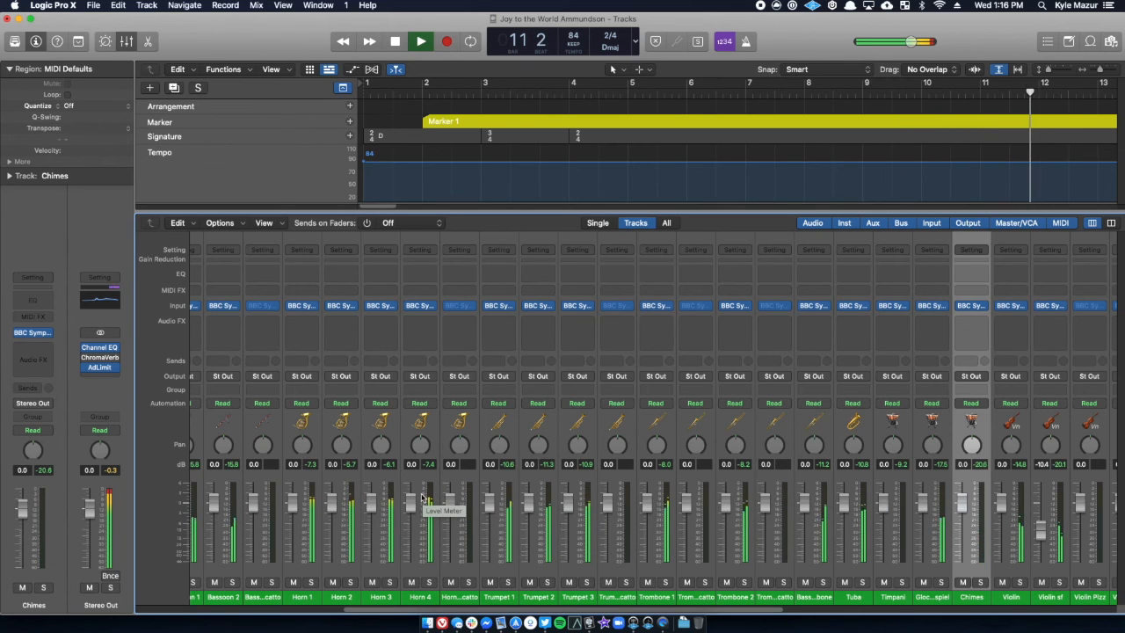
pyautogui.press('space')
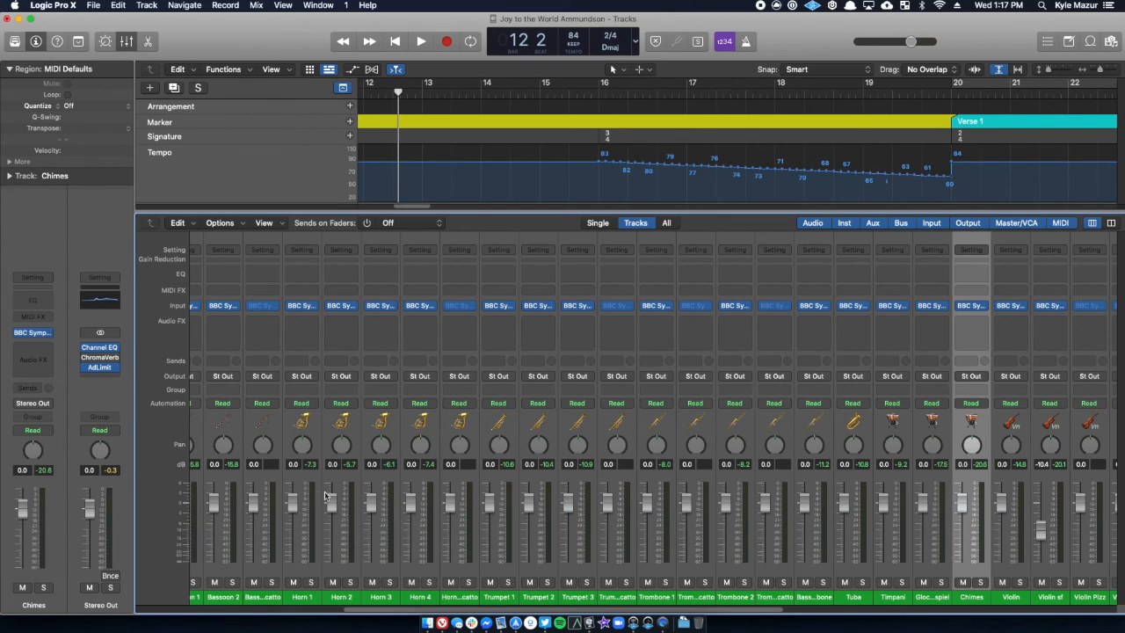
# Lower the volumes of Horn 1 to -9.0, Horn 2 to -8.2, Horn 3 to -5.5, Horn 4 to -5.7 and Horn Stacatto to -6.4 dB
pyautogui.moveTo(291, 508); pyautogui.dragTo(334, 525)
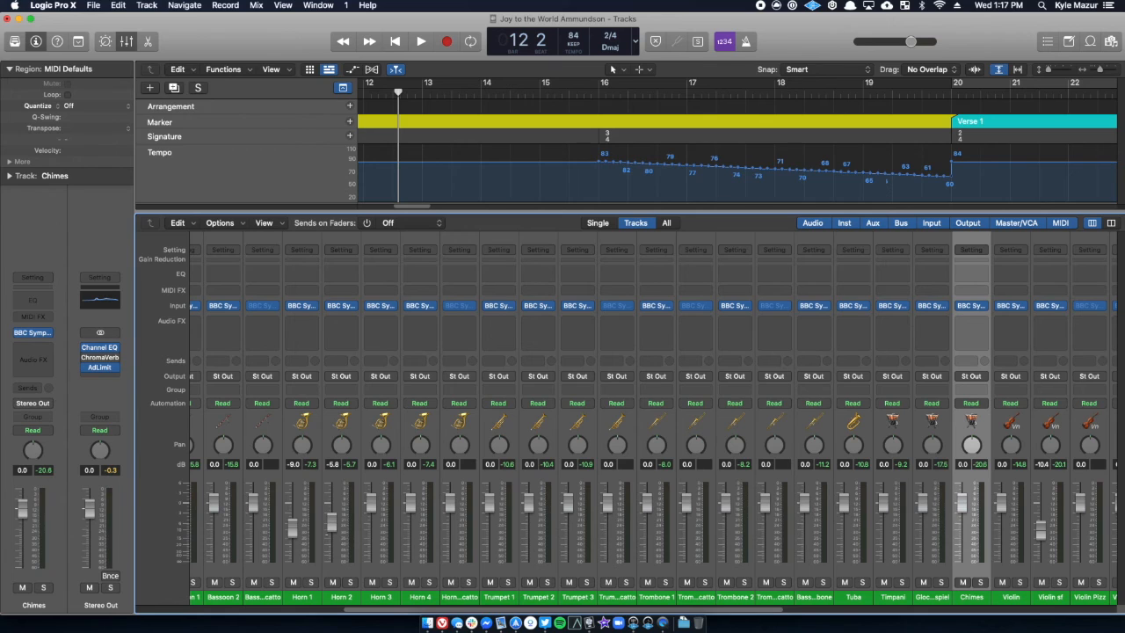
pyautogui.moveTo(370, 511); pyautogui.dragTo(370, 517)
pyautogui.moveTo(407, 513); pyautogui.dragTo(407, 531)
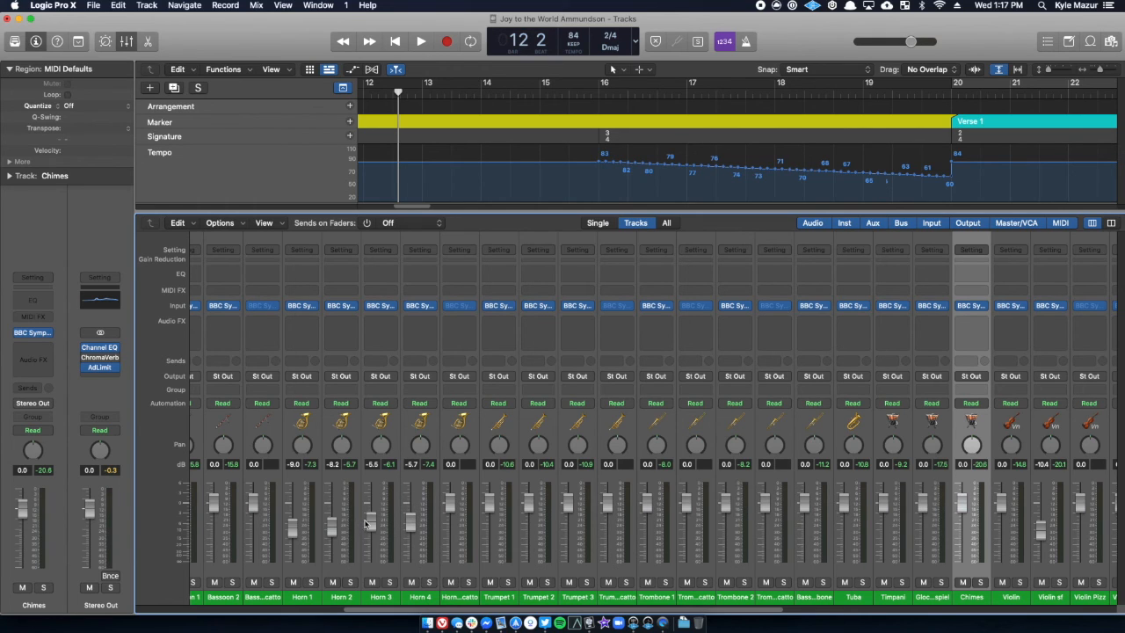
pyautogui.moveTo(450, 505); pyautogui.dragTo(450, 522)
# Compare Violin and Violin sf by soloing each alone and both together during playback from bar 12 to bar 32
pyautogui.click(1019, 582)
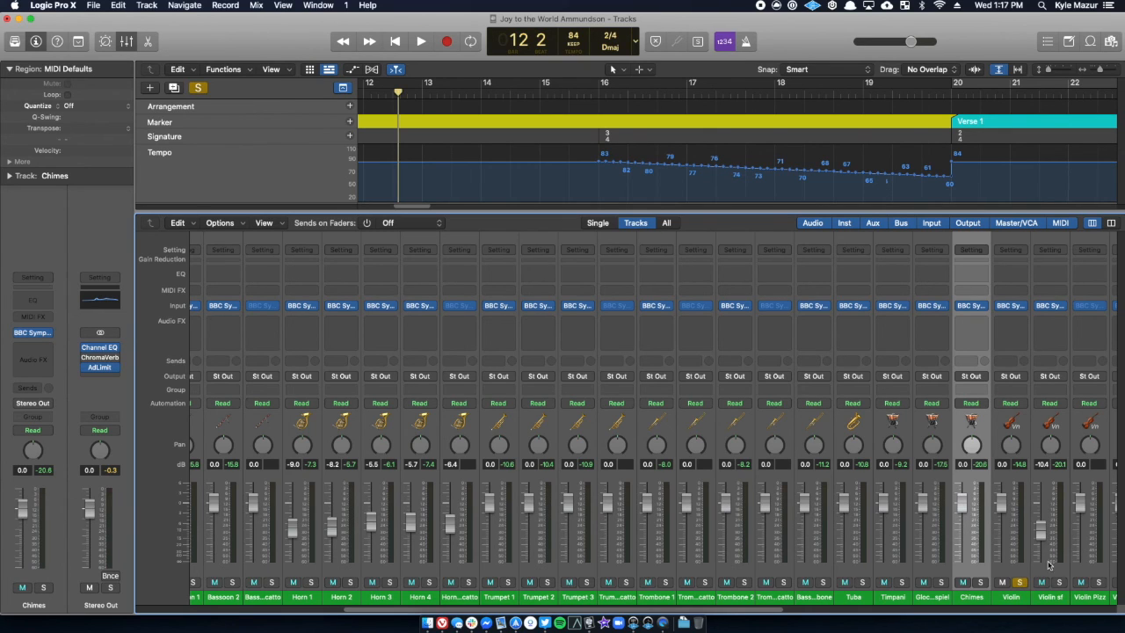
pyautogui.click(1060, 583)
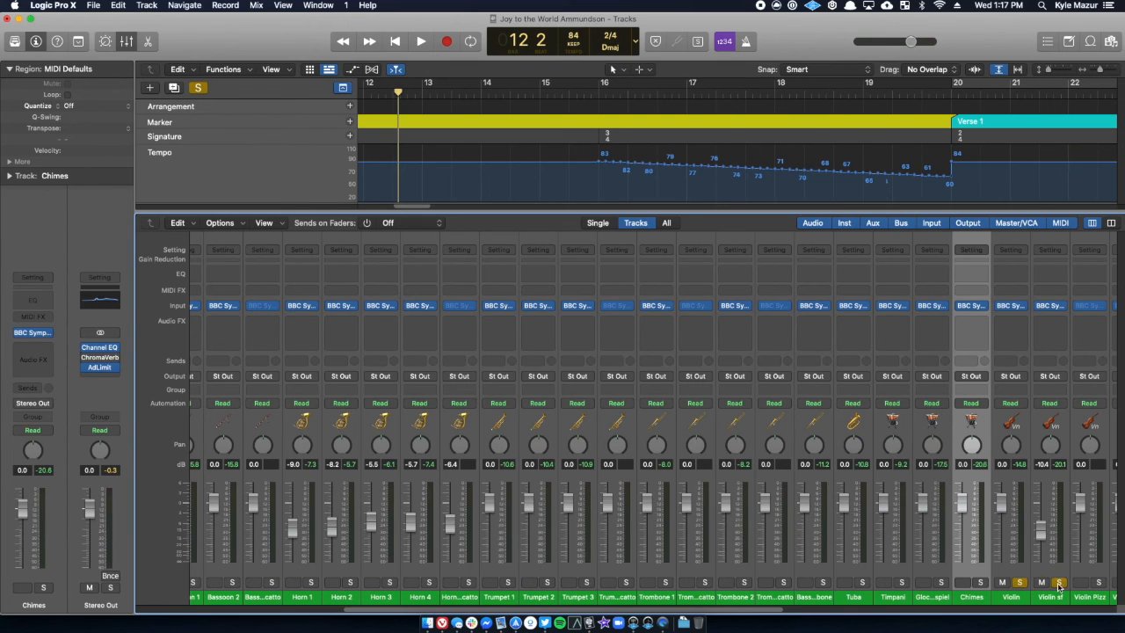
pyautogui.click(1022, 583)
pyautogui.click(422, 41)
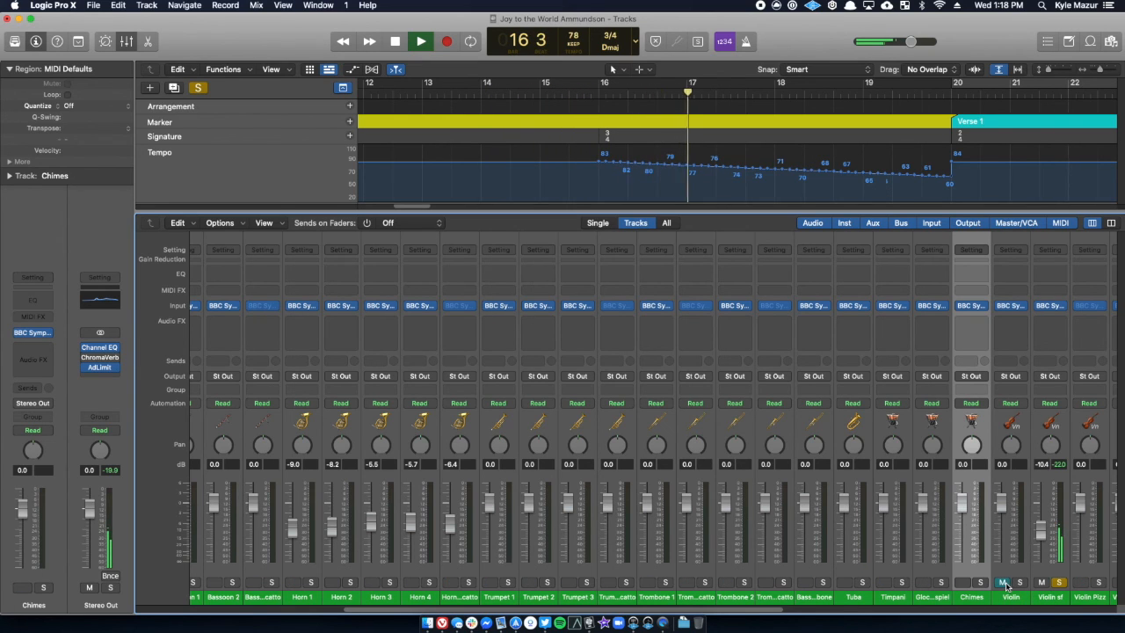
pyautogui.click(1020, 583)
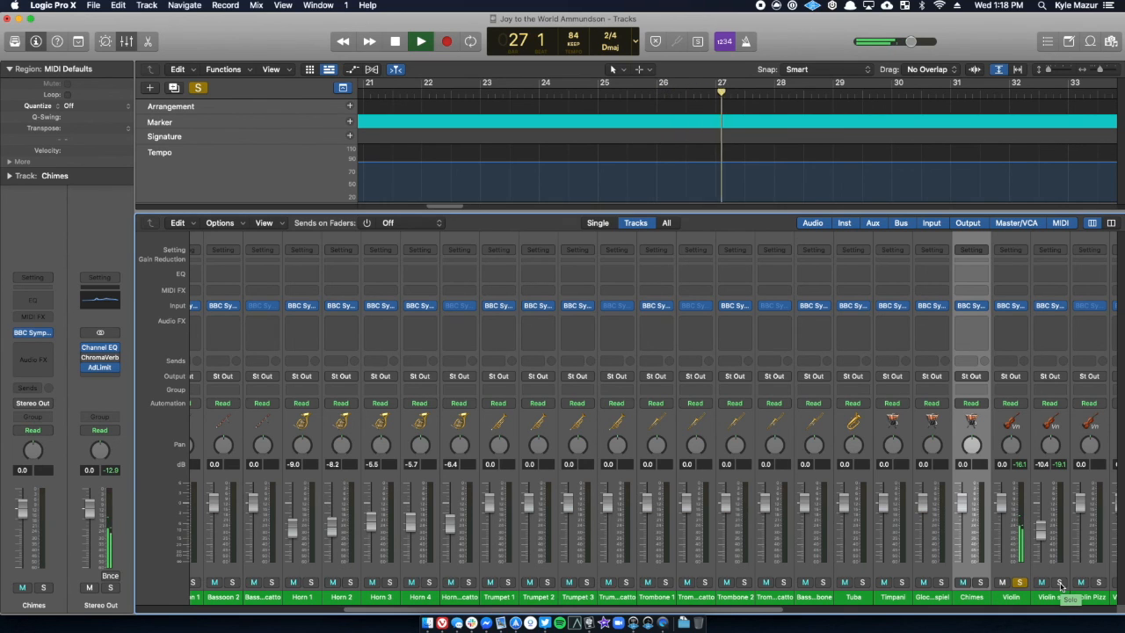
pyautogui.click(1060, 583)
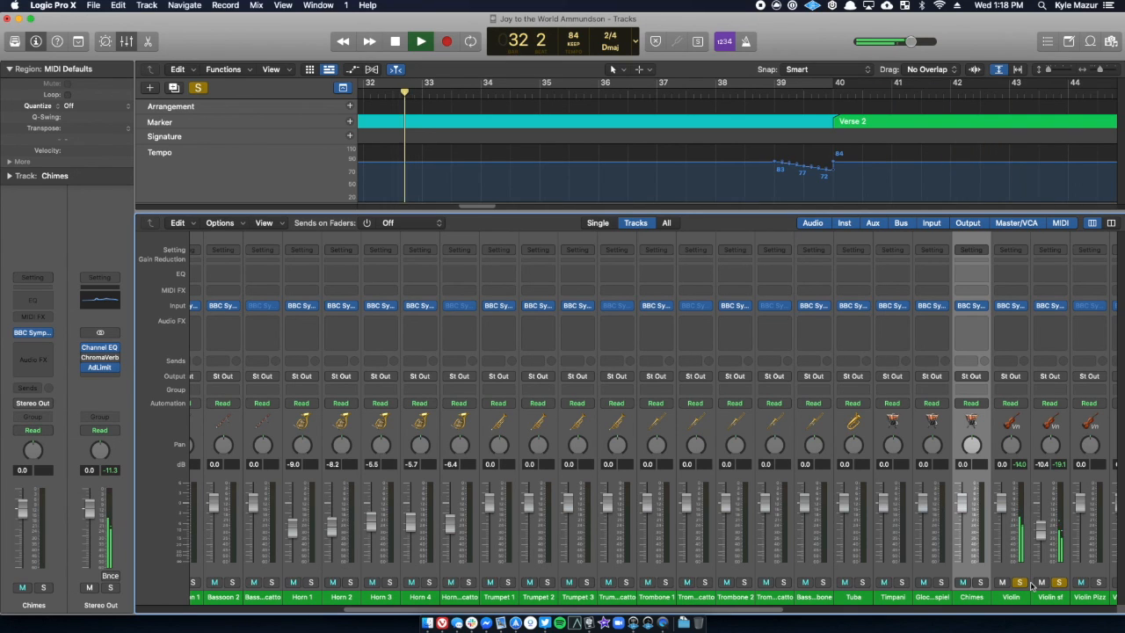
pyautogui.press('space')
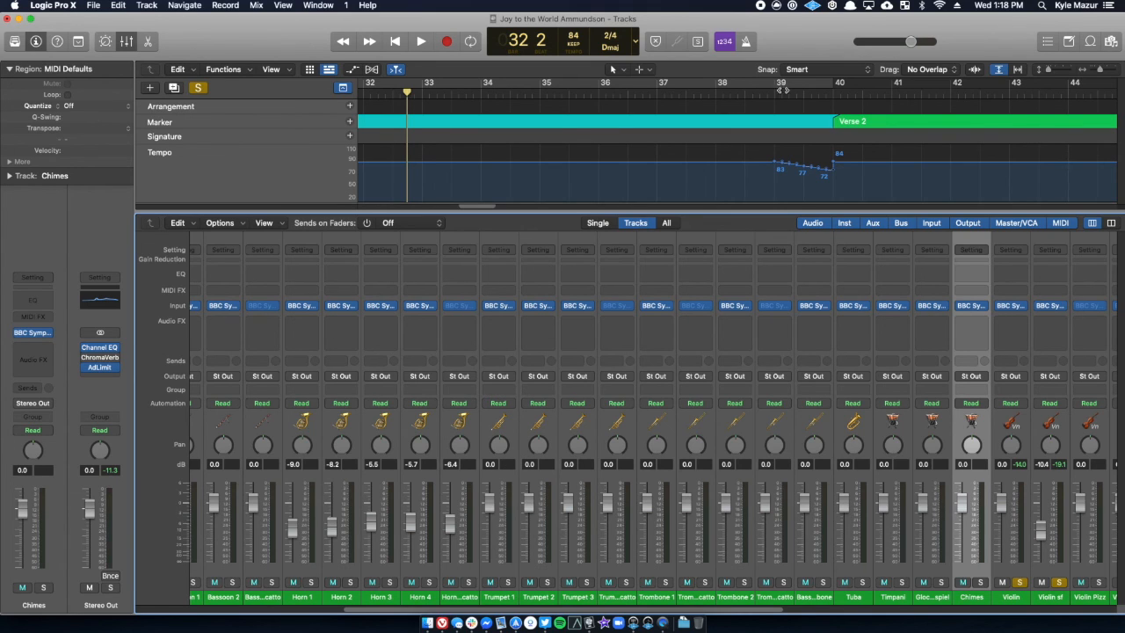
# Move the playhead to bar 40 at the start of Verse 2 and unsolo Violin and Violin sf
pyautogui.click(835, 91)
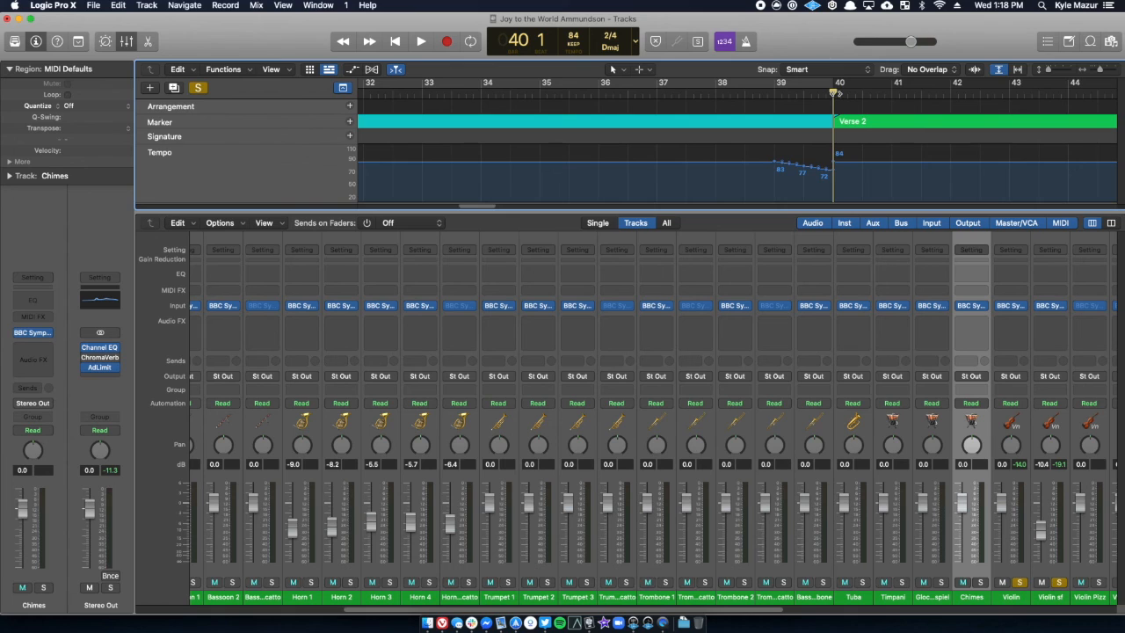
pyautogui.click(1019, 582)
pyautogui.click(1059, 582)
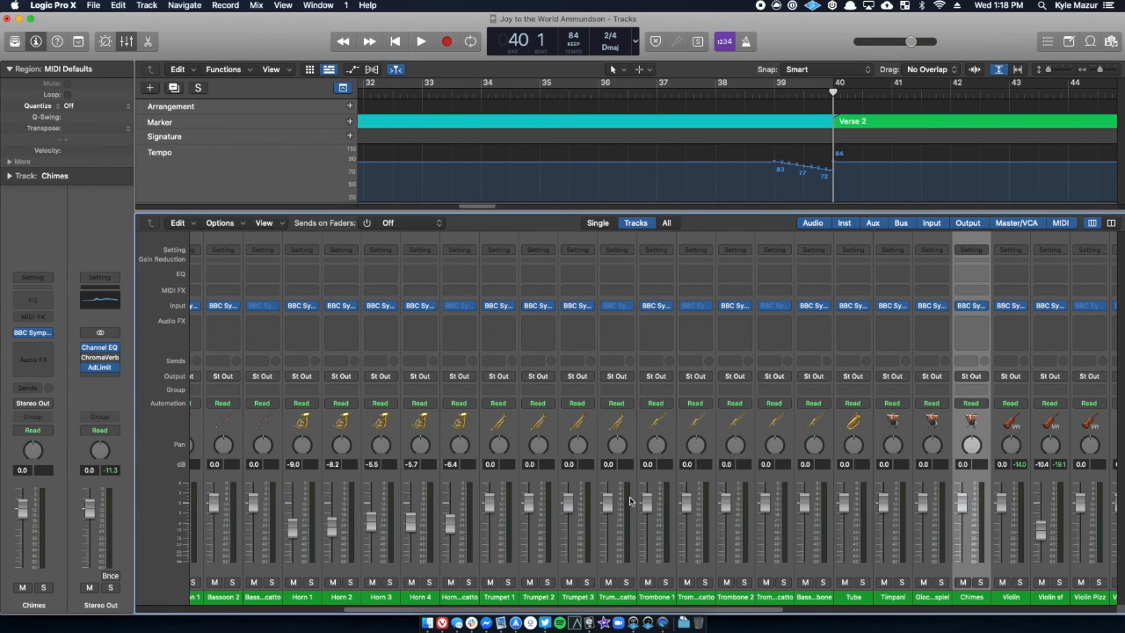
# Solo all the brass channels from Horn 1 through Tuba, including the staccato tracks and the bass trombone
pyautogui.click(310, 582)
pyautogui.click(389, 582)
pyautogui.click(429, 582)
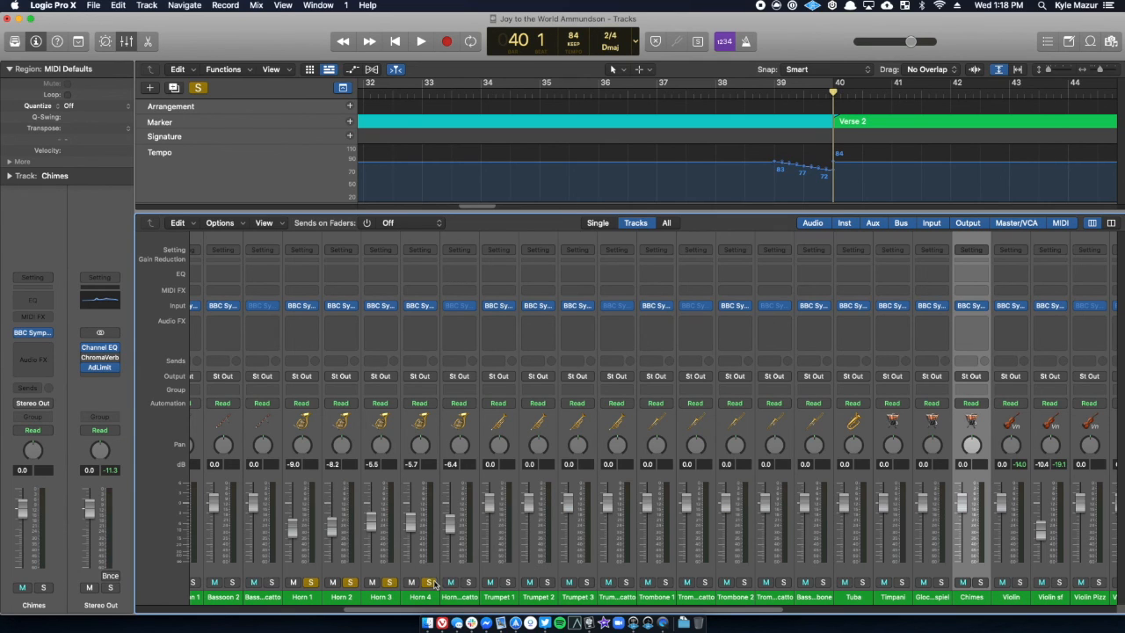
pyautogui.click(470, 582)
pyautogui.click(507, 581)
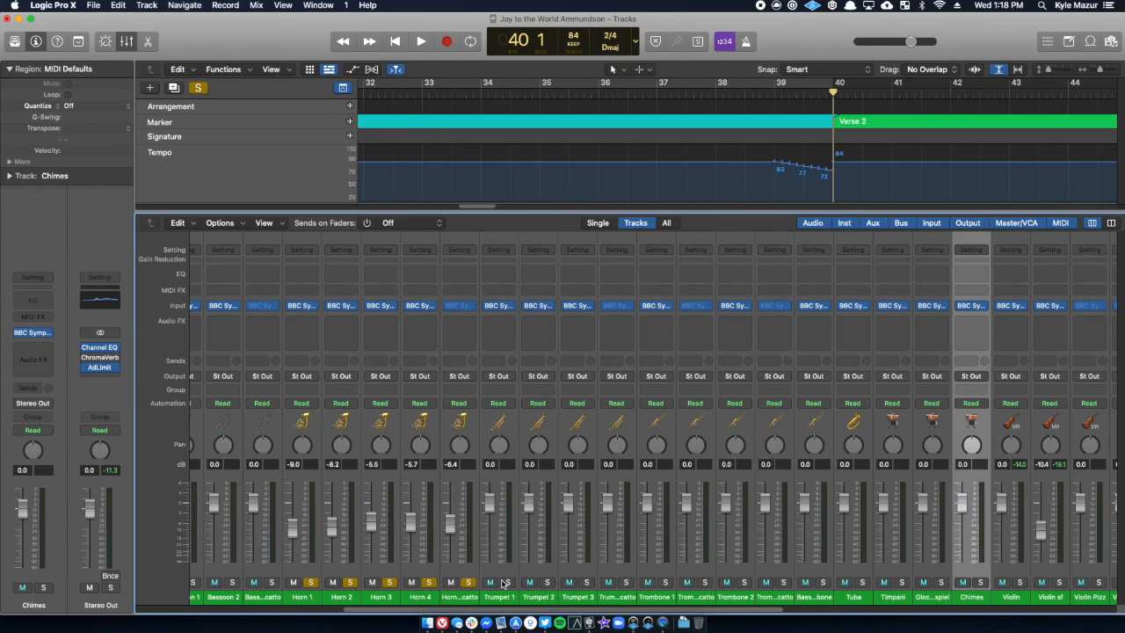
pyautogui.click(546, 582)
pyautogui.click(587, 582)
pyautogui.click(626, 582)
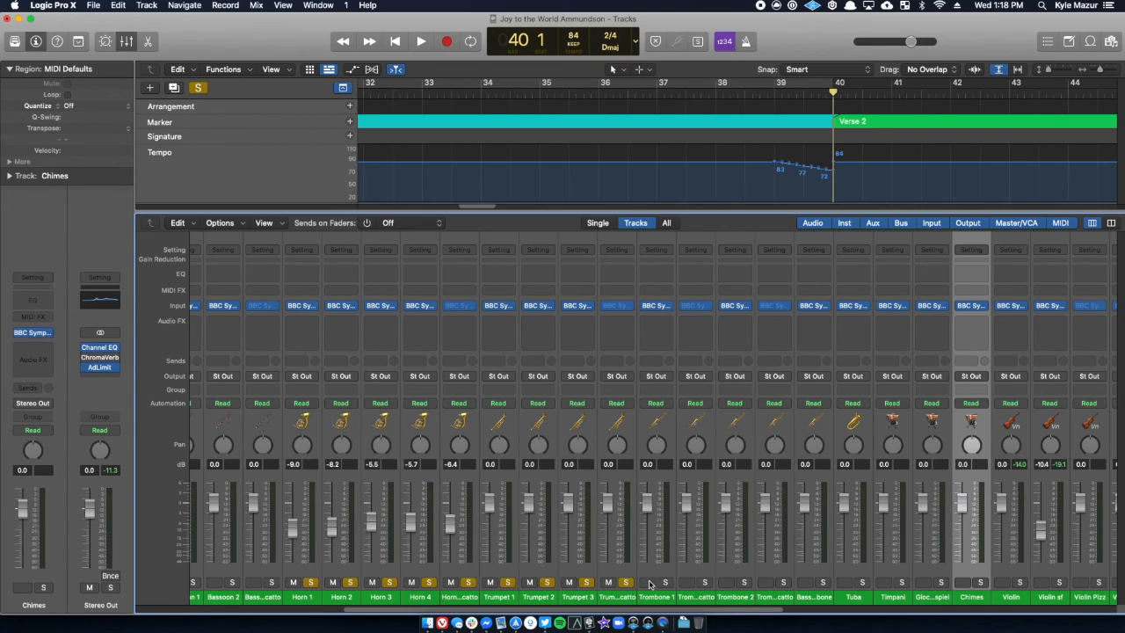
pyautogui.click(665, 582)
pyautogui.click(705, 582)
pyautogui.click(744, 582)
pyautogui.click(784, 582)
pyautogui.click(823, 582)
pyautogui.click(862, 582)
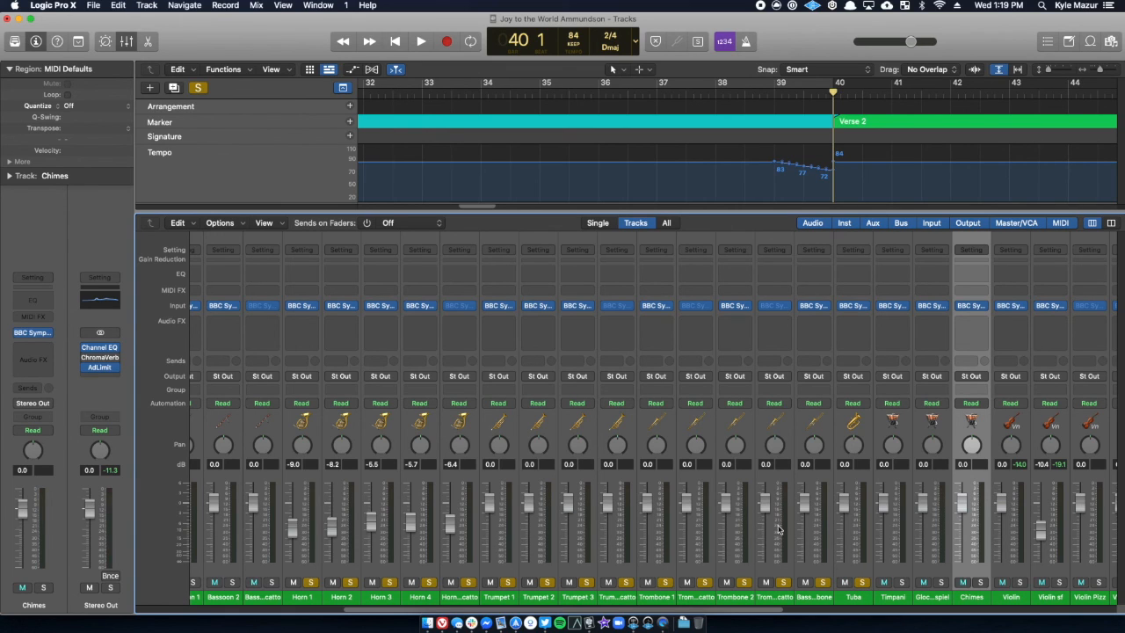
# Play the soloed brass from bar 40 to bar 48 to check the section's levels
pyautogui.moveTo(593, 407)
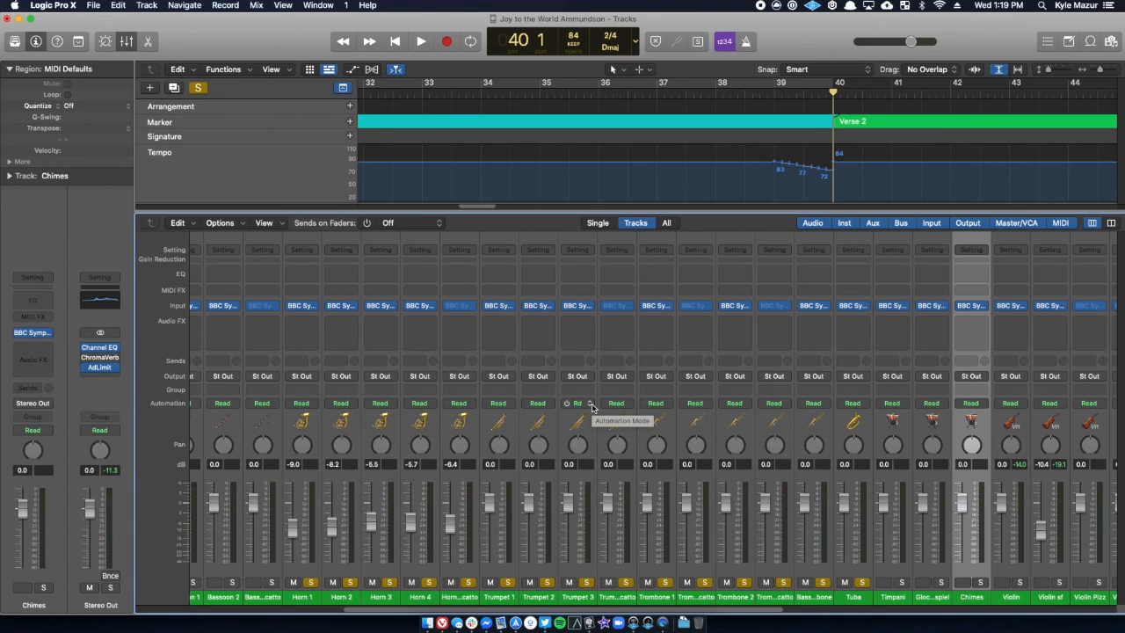
pyautogui.press('space')
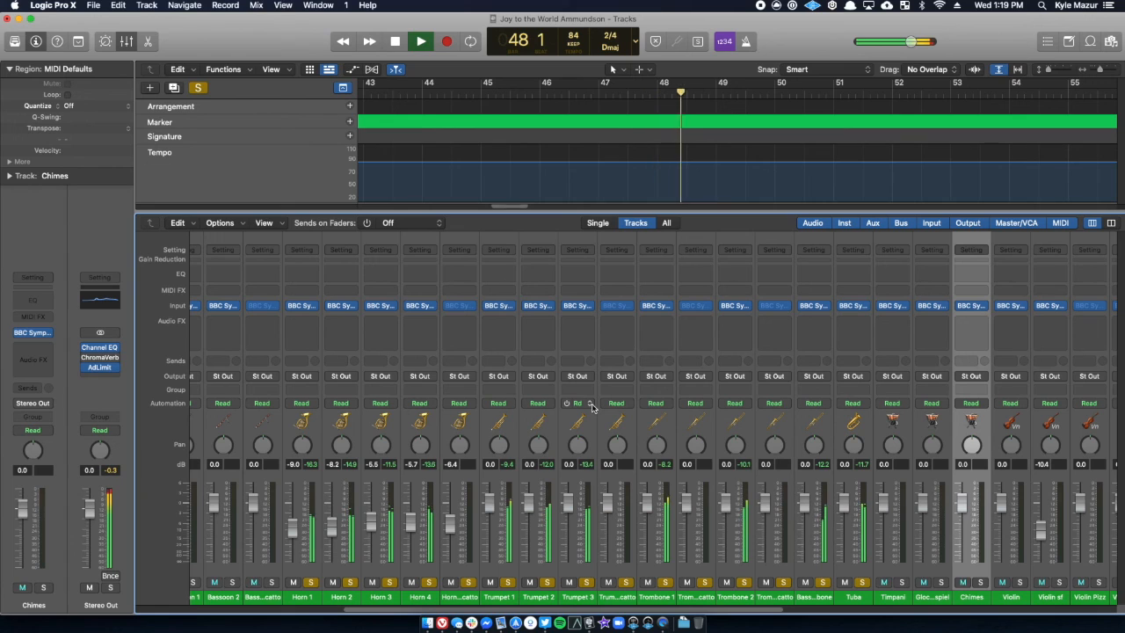
pyautogui.press('space')
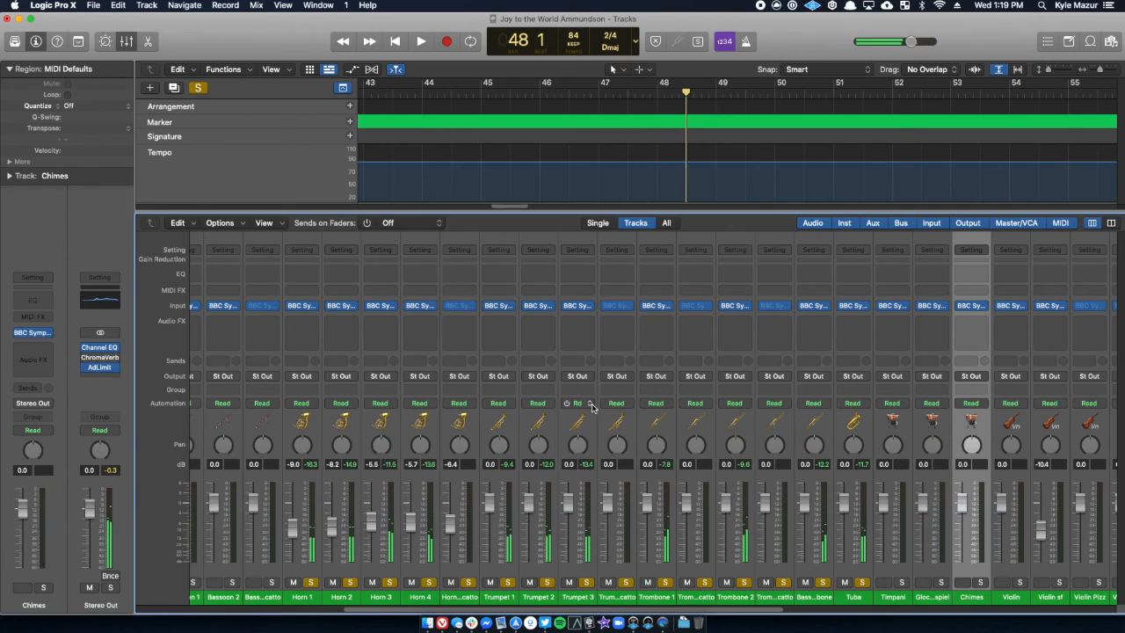